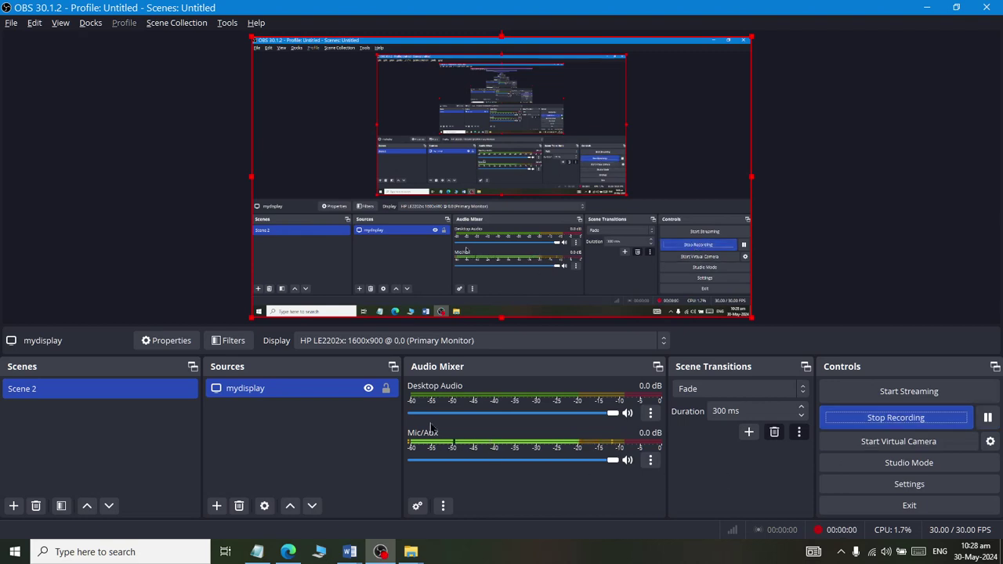
Switch from the OBS recording to the Word document showing three gear icons
key(alt+Tab)
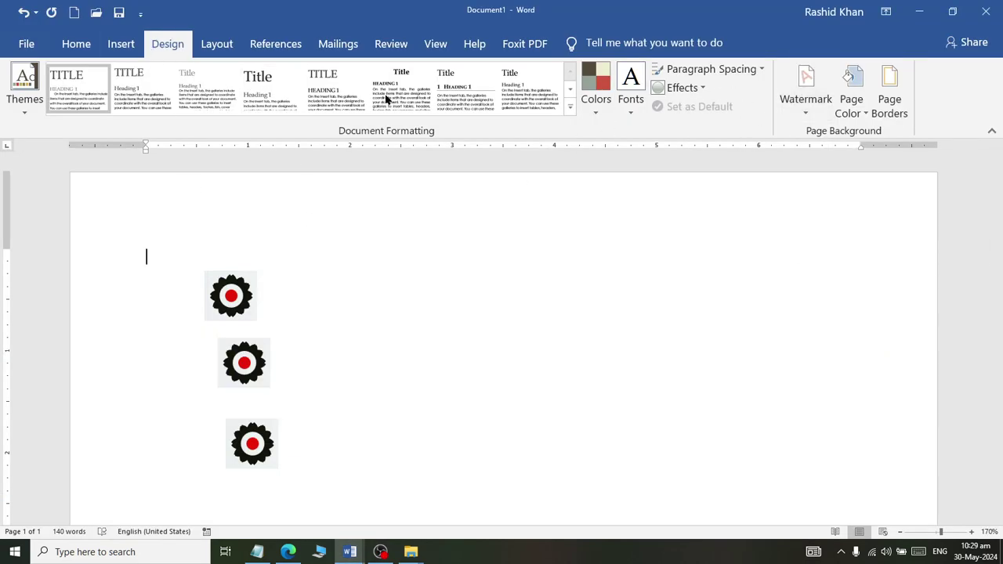
Browse the Home styles list, Design themes and style sets, then select all document content
click(77, 49)
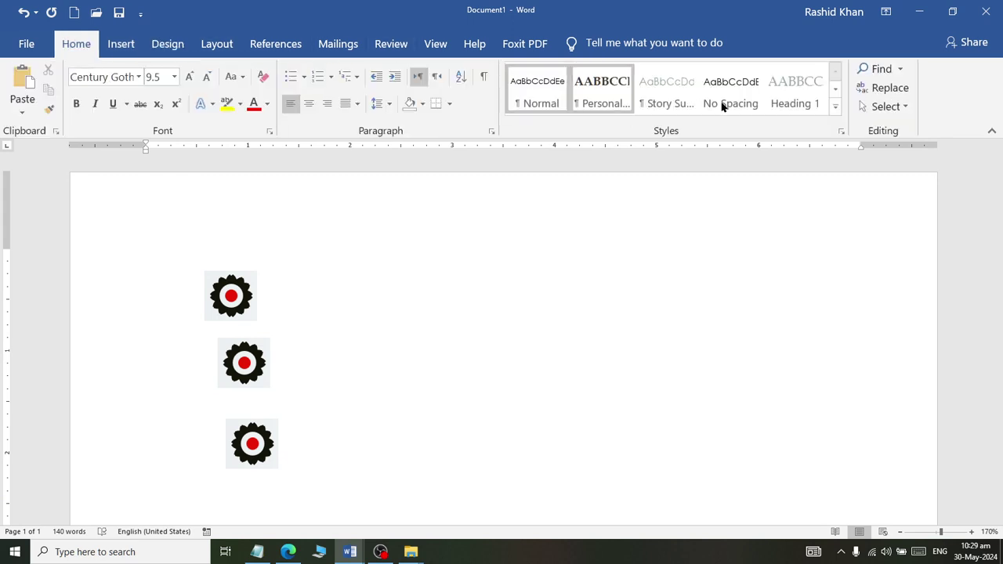
click(834, 109)
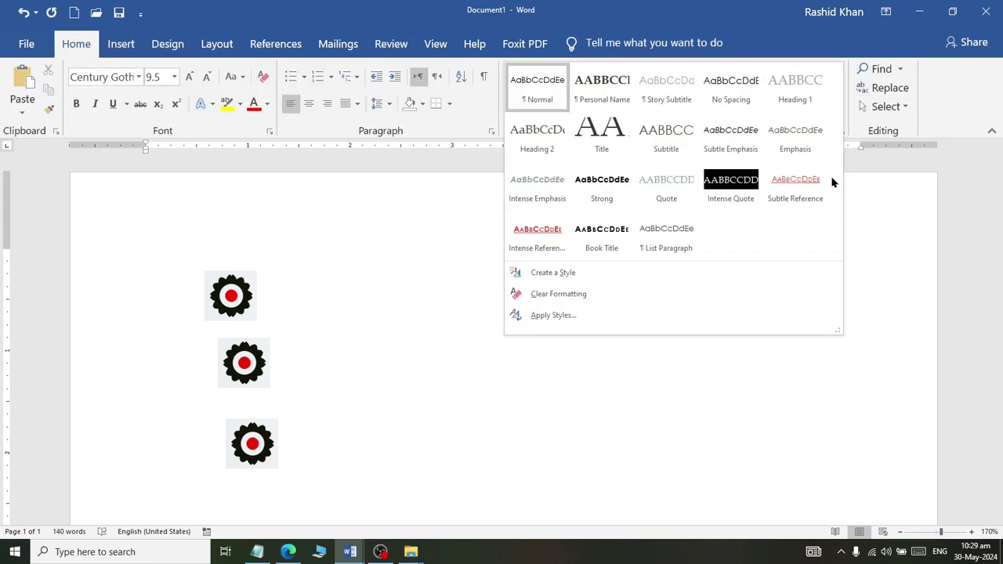
click(170, 47)
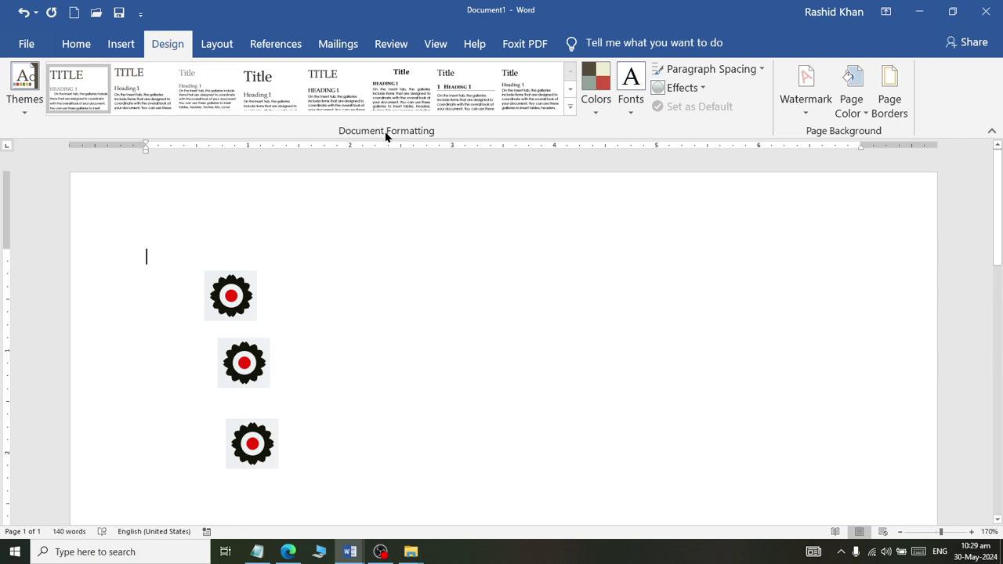
click(25, 86)
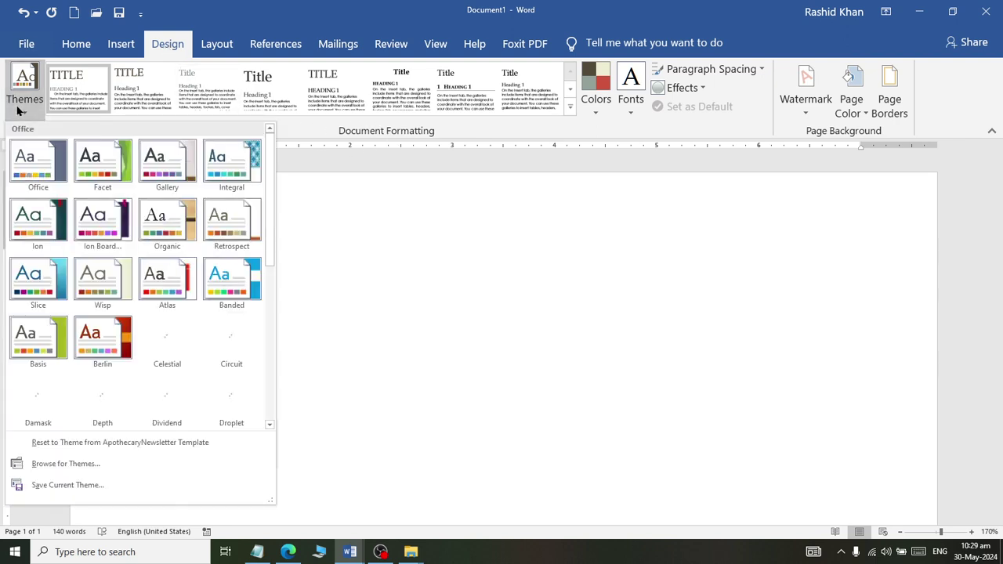
click(570, 110)
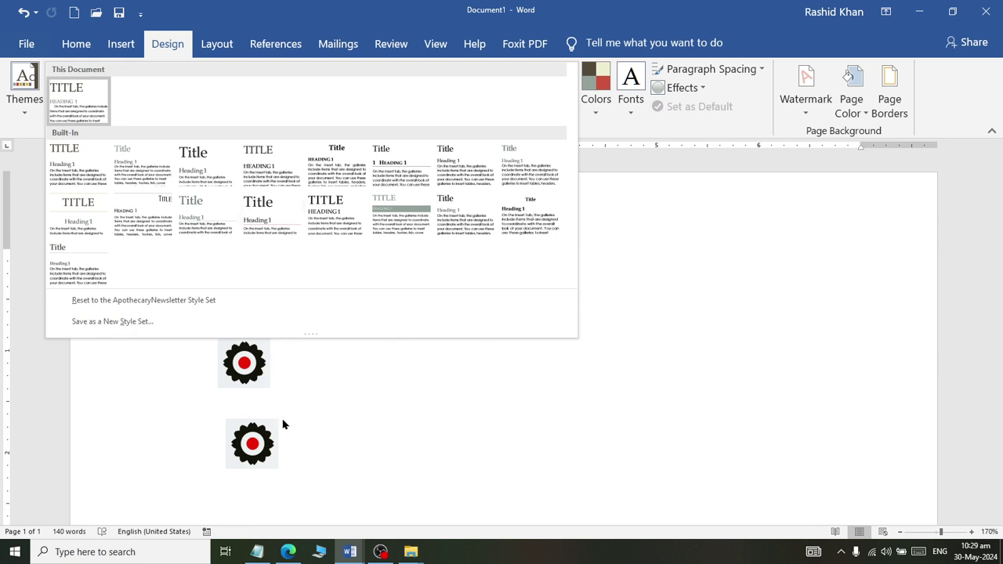
click(341, 434)
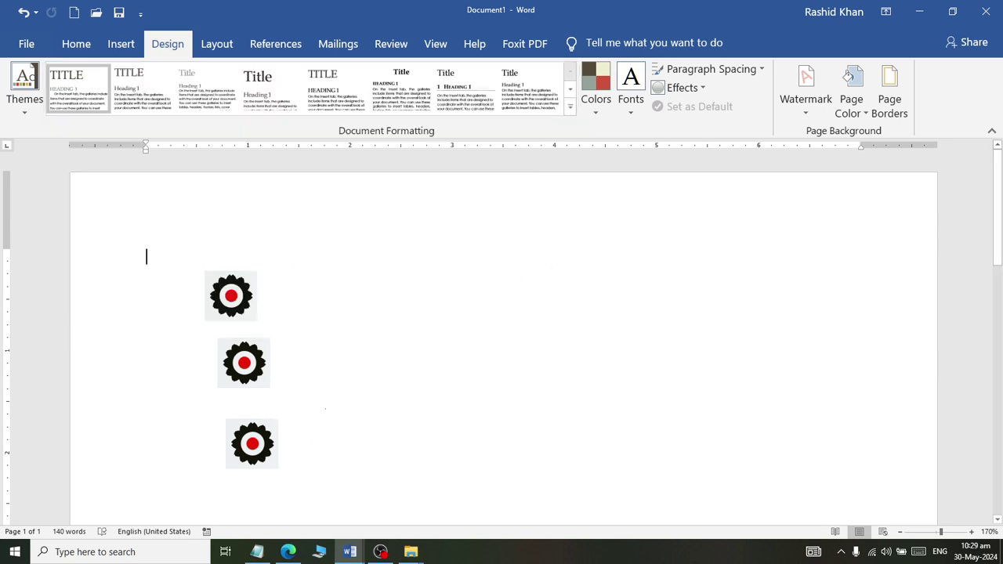
key(ctrl+a)
Clear the page and type 'Title of the Document', a Heading line and one =rand(1) paragraph
key(Delete)
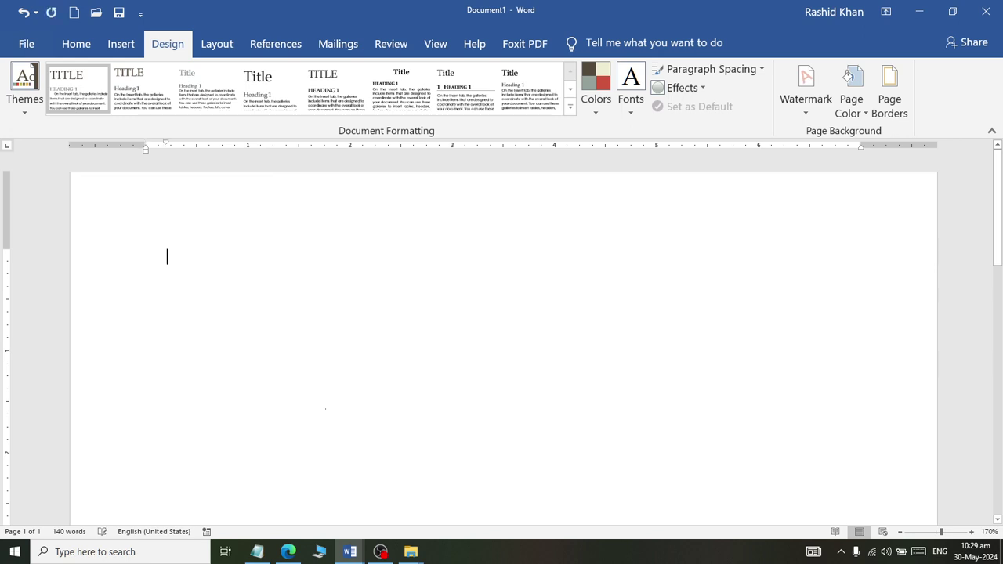
text(Title)
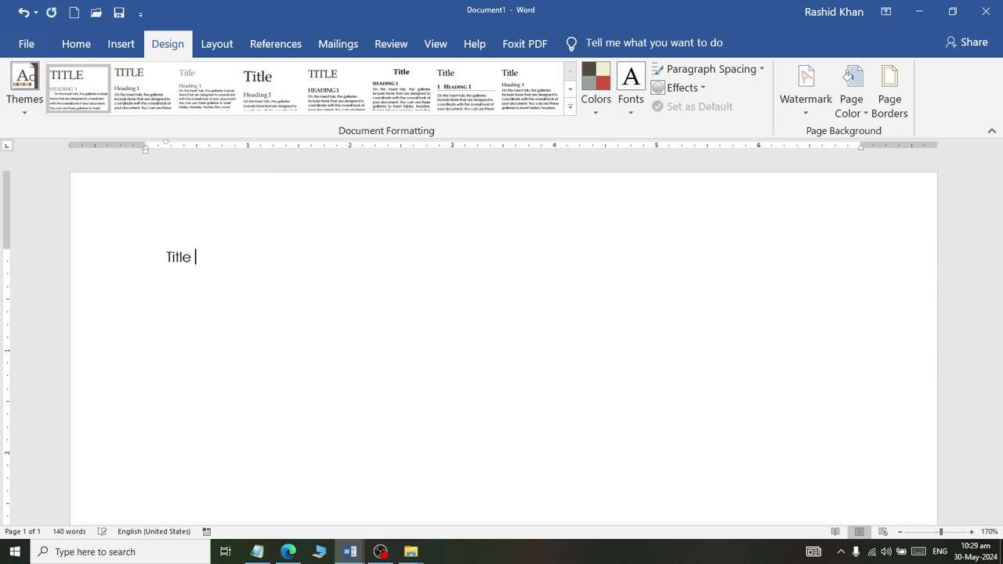
text(of)
key(BackSpace)
text(Heading)
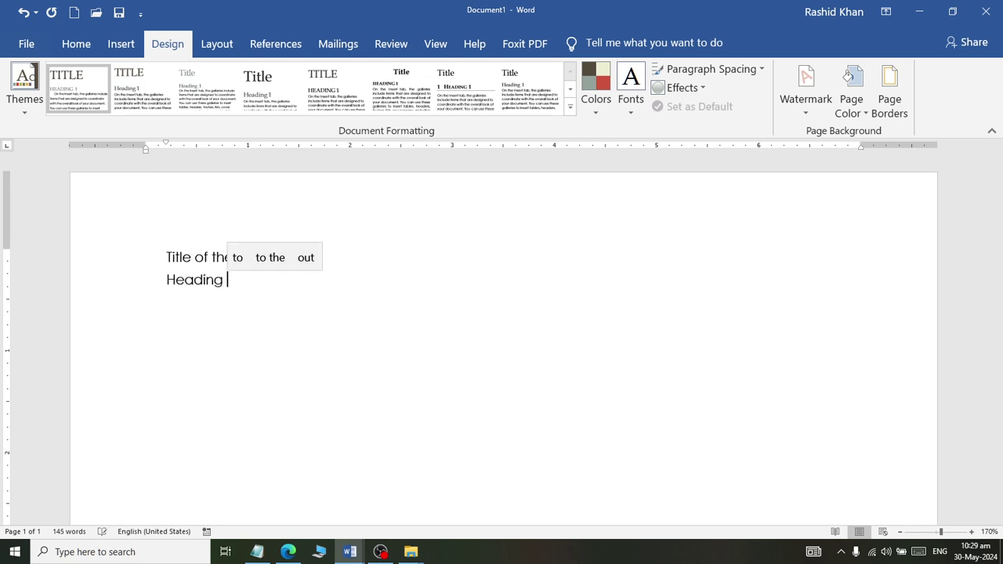
key(Return)
text(=rand(1)
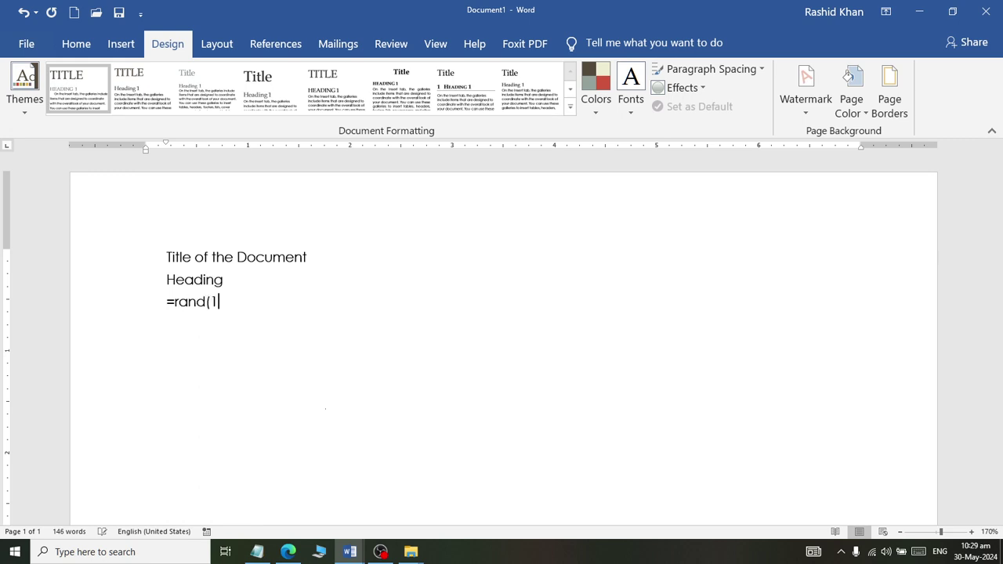
text())
key(Return)
text(Headin)
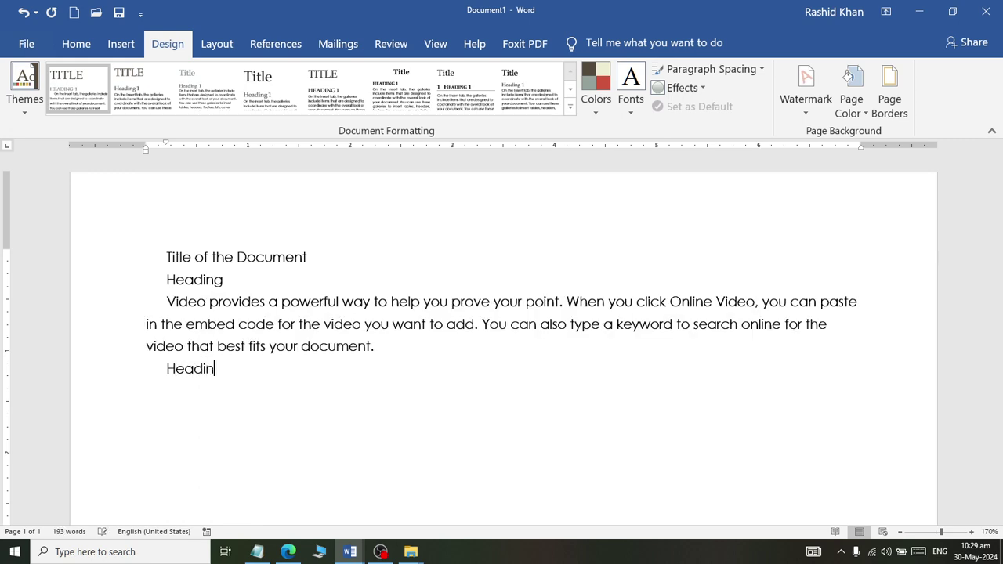
Add a second Heading line followed by two =Rand(2) sample paragraphs
text(g)
key(Return)
text(Rand(2)
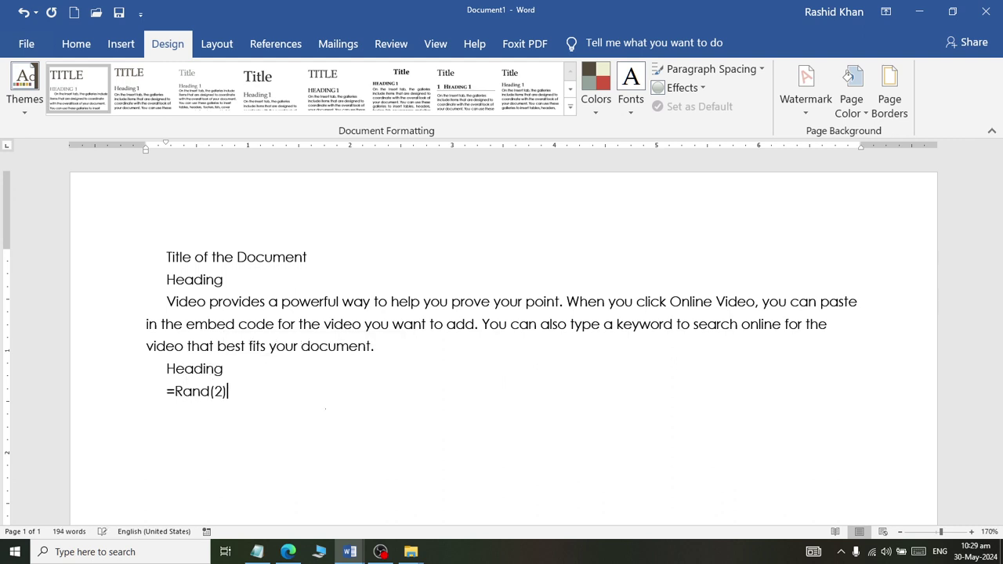
key(Return)
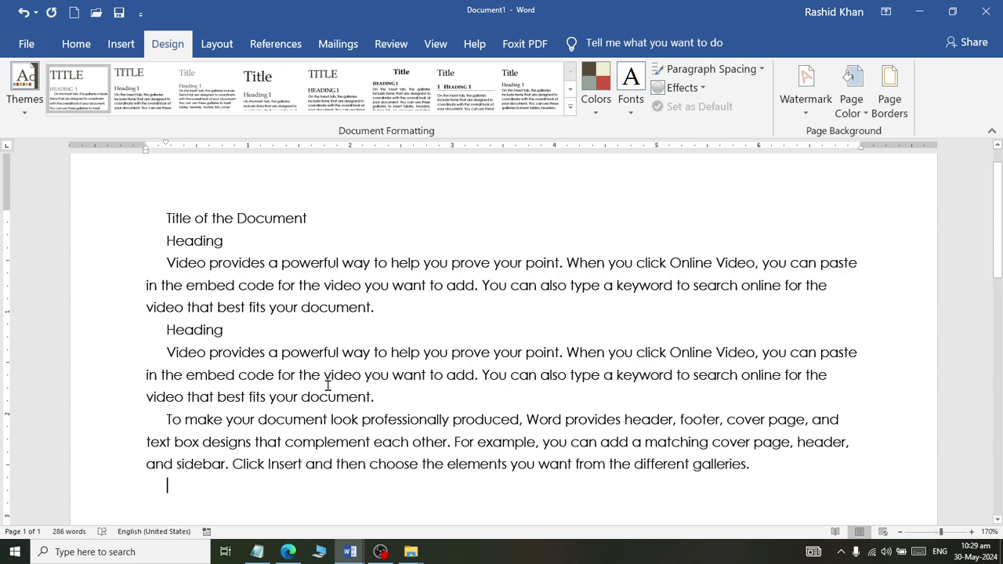
Give the title line the Title style, centred, at font size 28
drag(311, 217, 143, 217)
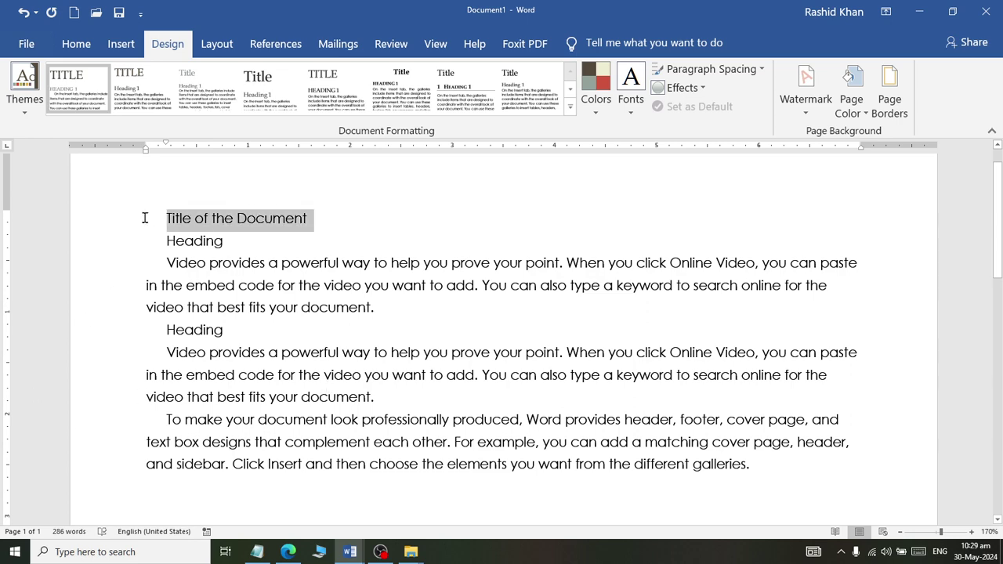
click(76, 43)
click(835, 114)
click(603, 129)
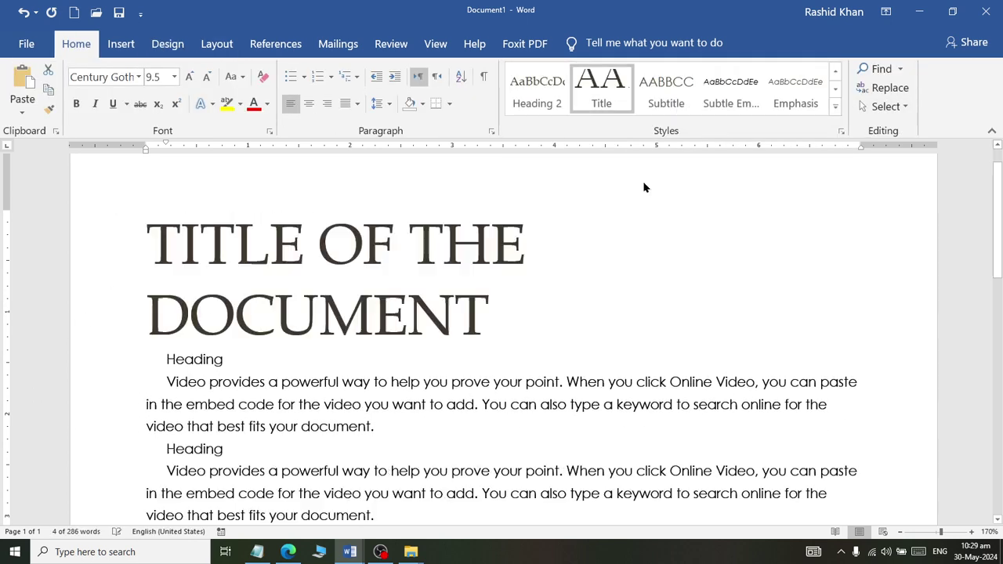
click(311, 105)
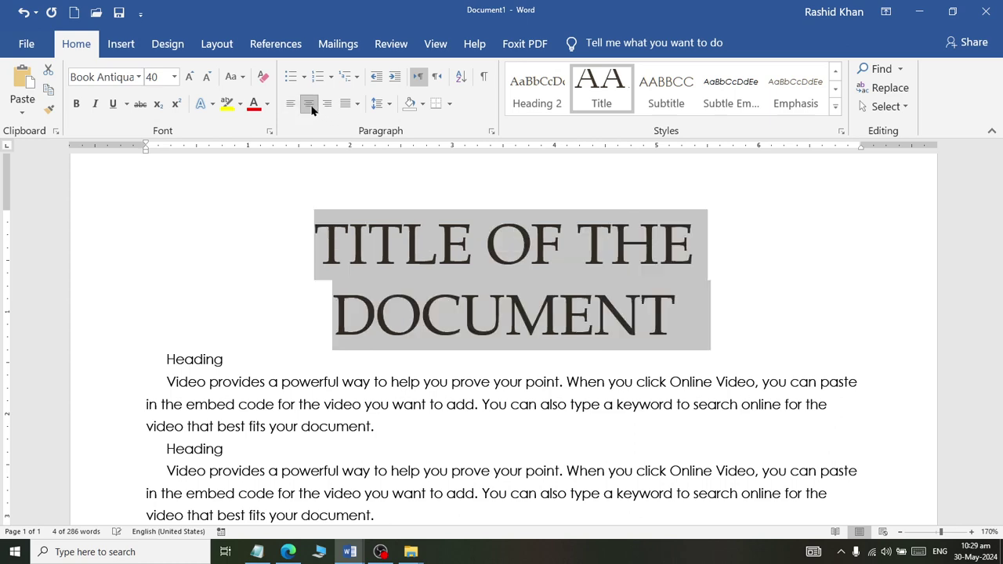
click(207, 77)
click(207, 77)
click(207, 77)
click(189, 77)
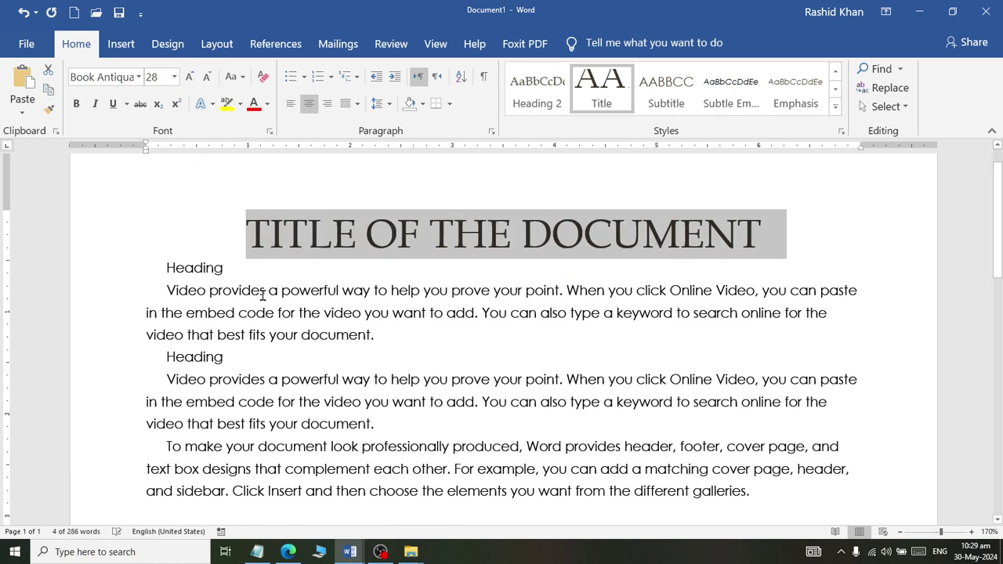
Apply Heading 1 to both Heading lines
drag(226, 268, 130, 278)
click(835, 108)
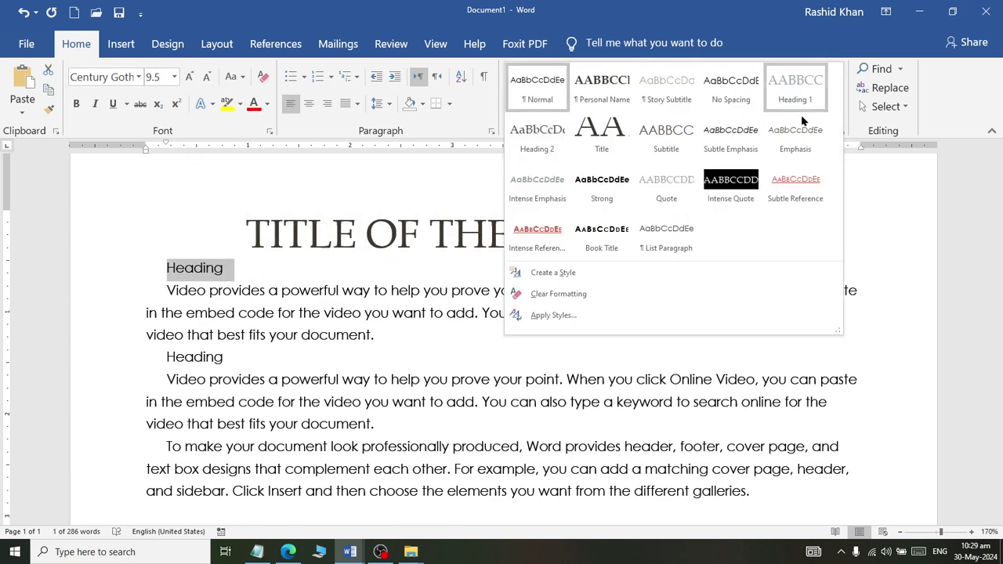
click(795, 86)
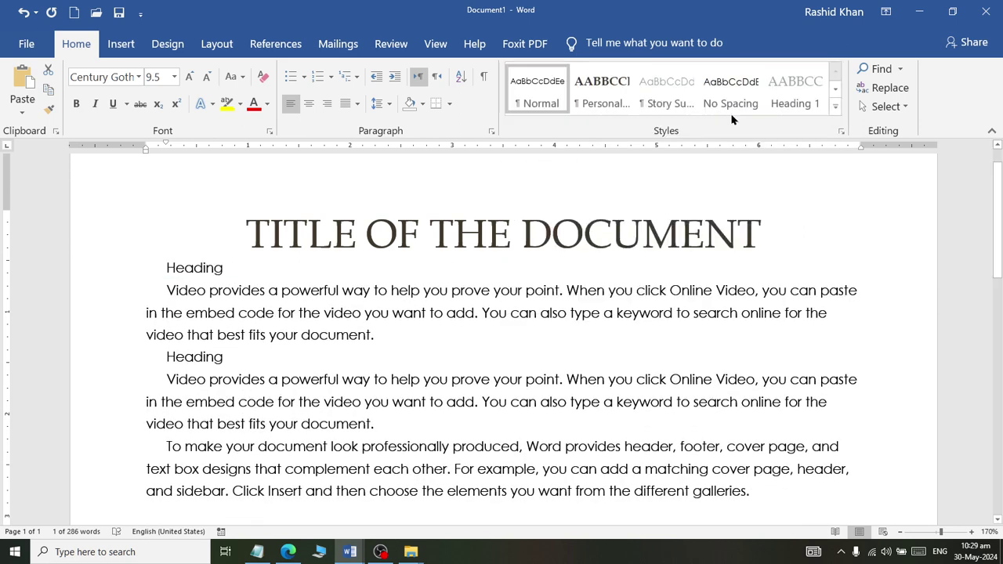
drag(304, 376, 151, 384)
click(795, 88)
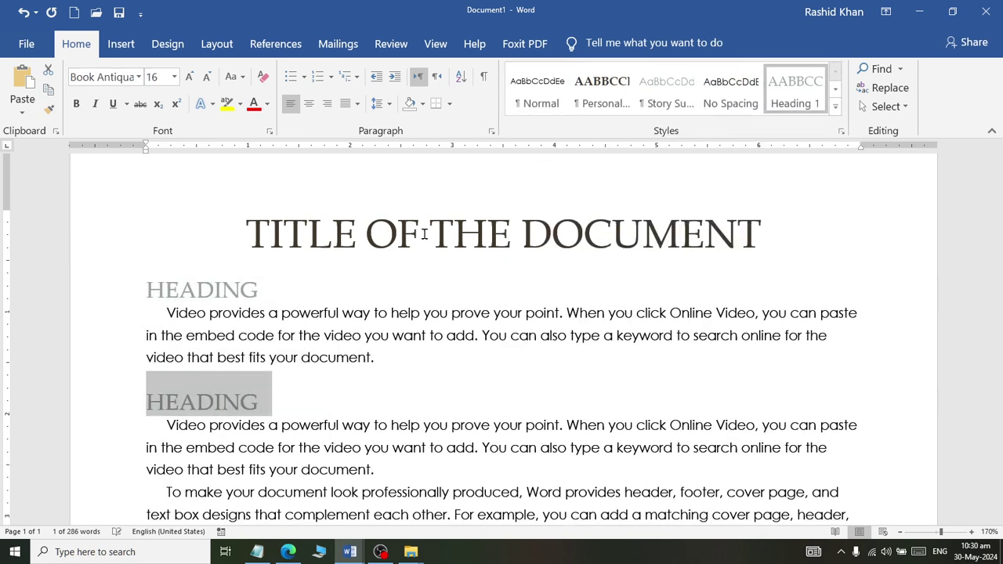
Style the first body paragraph Intense Emphasis and the second paragraph Quote
drag(155, 315, 404, 362)
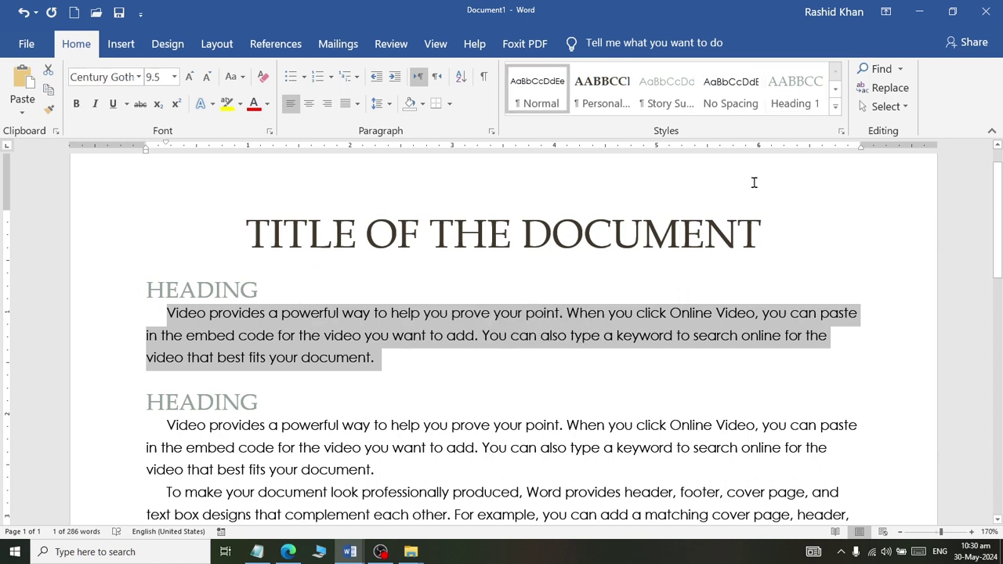
click(835, 107)
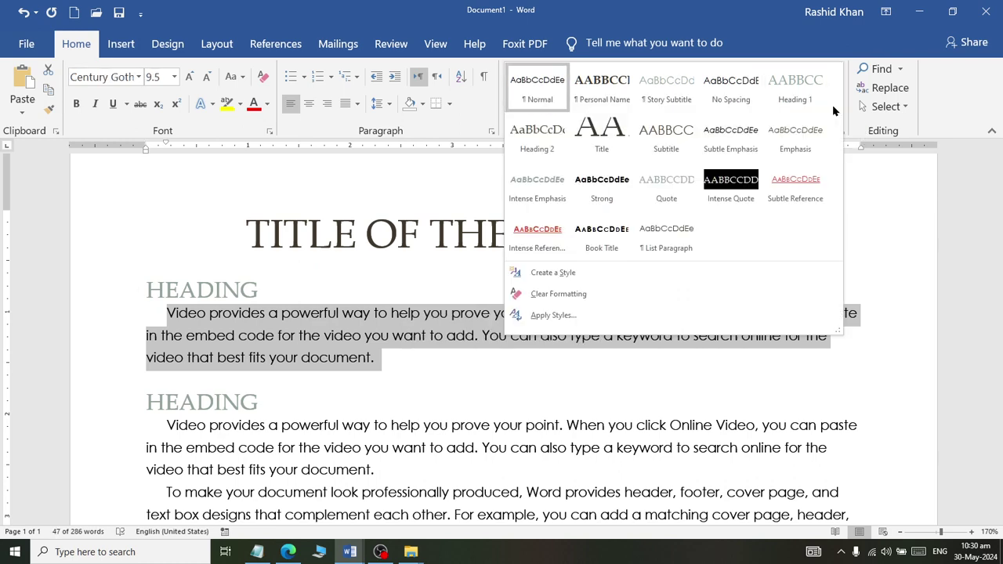
click(532, 192)
scroll(231, 320, down, 2)
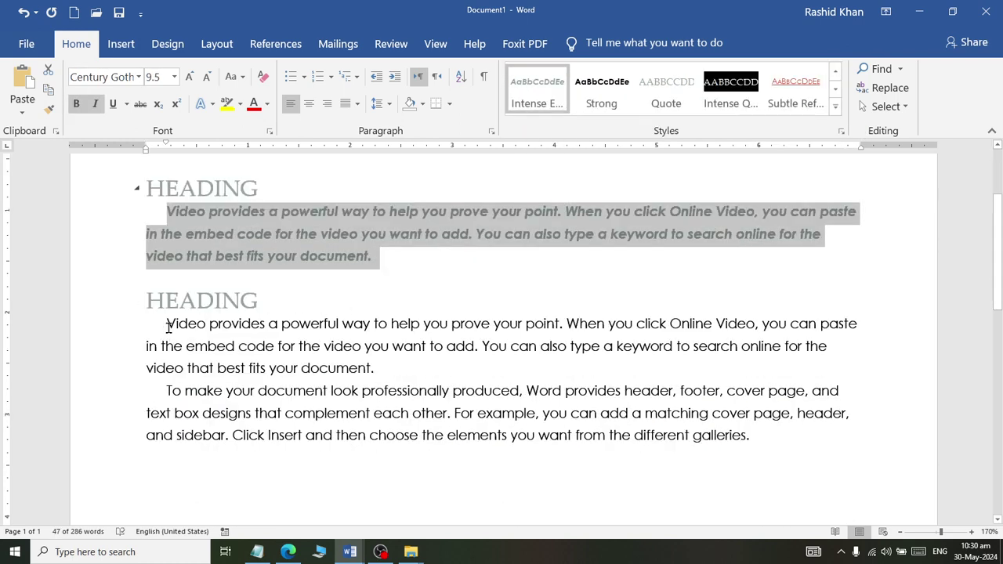
drag(166, 324, 450, 391)
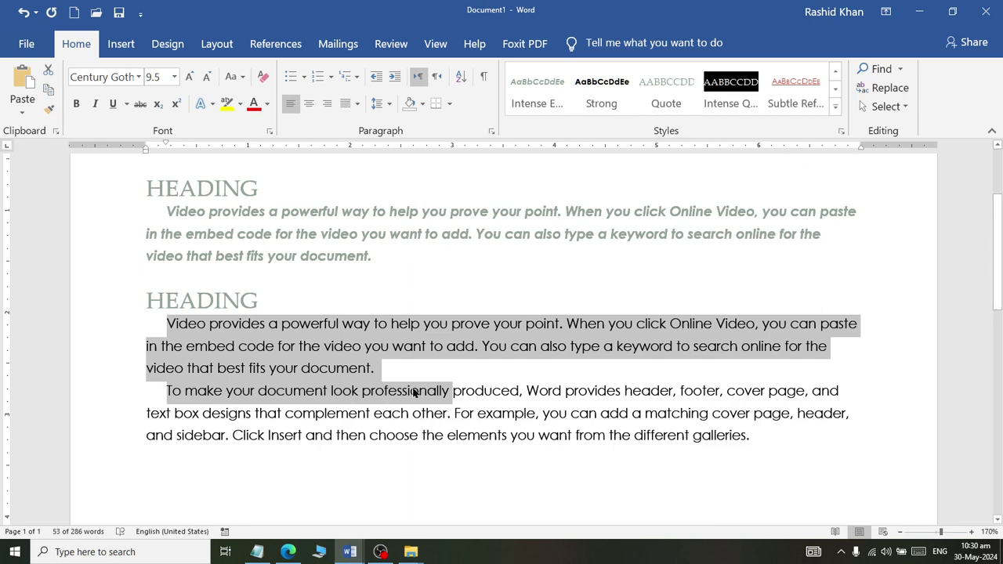
mouse_move(377, 368)
mouse_down()
mouse_move(217, 368)
mouse_move(151, 325)
mouse_up()
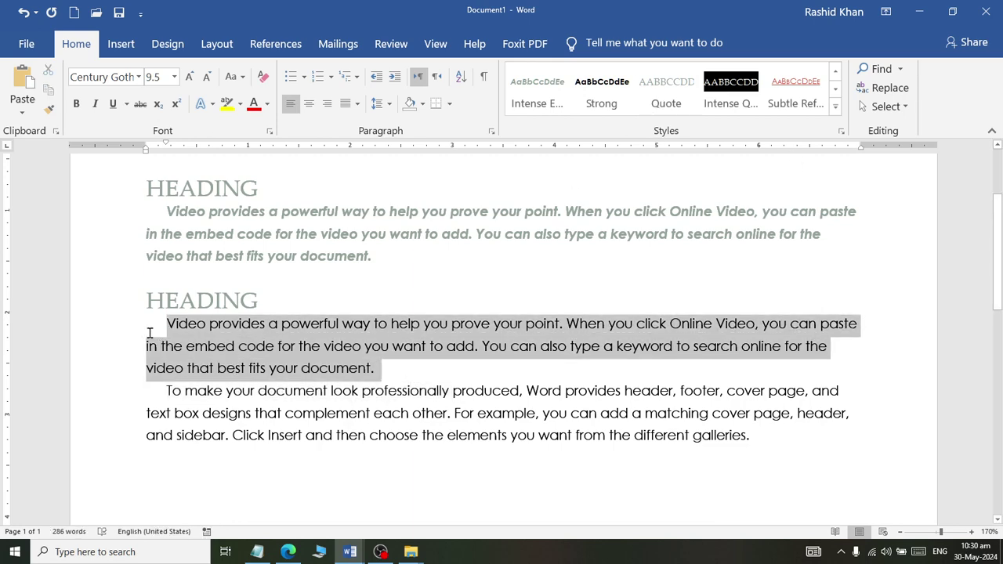
click(668, 110)
Apply List Paragraph to the closing paragraph beginning 'To make your document'
scroll(209, 396, down, 2)
drag(159, 364, 750, 409)
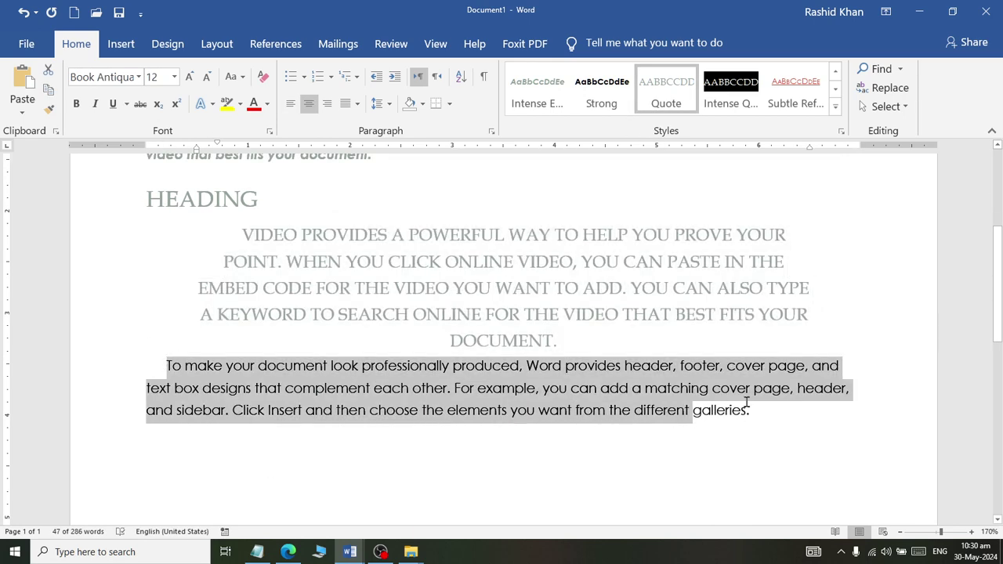
click(835, 106)
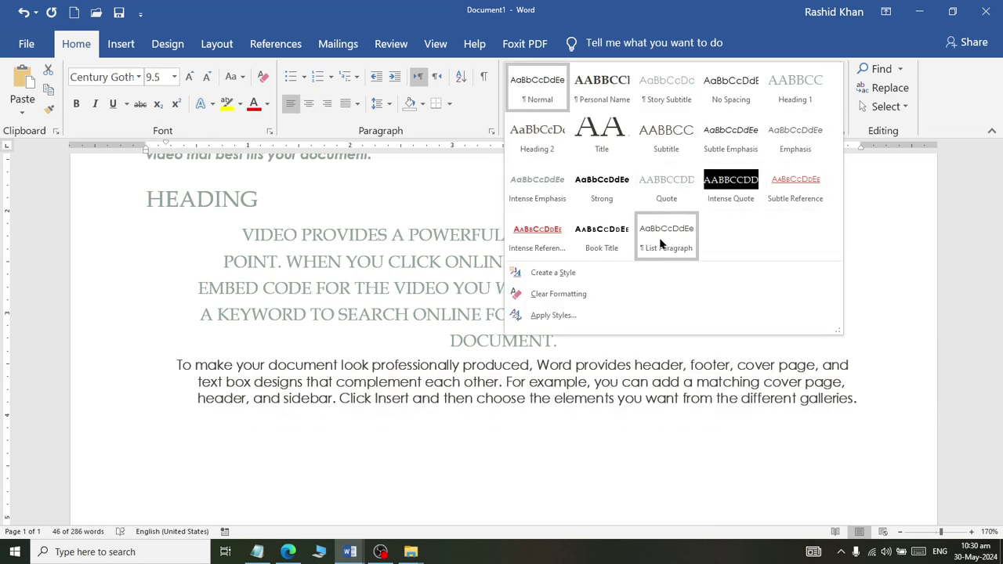
click(666, 233)
scroll(665, 234, up, 4)
scroll(494, 387, down, 2)
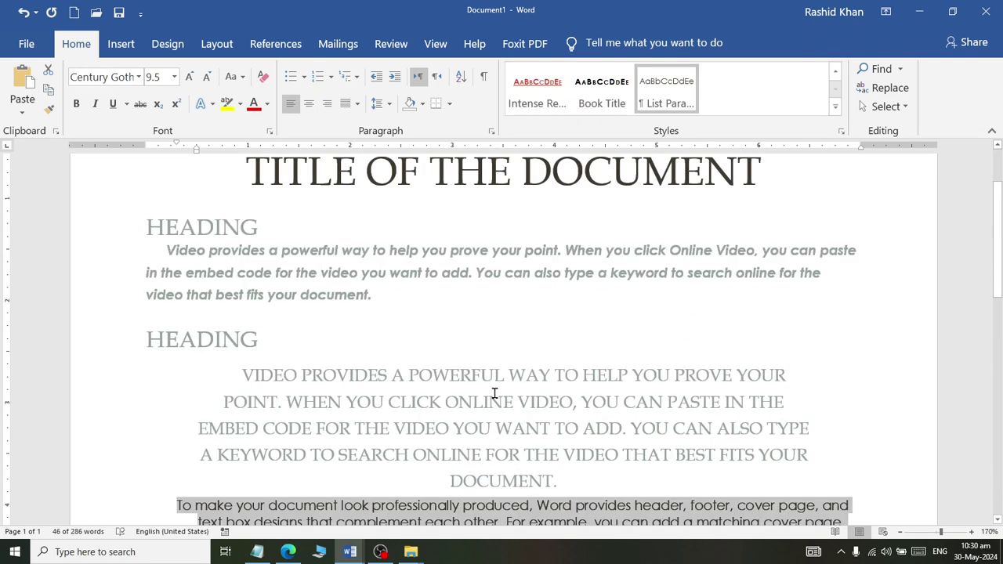
scroll(494, 387, down, 2)
ctrl+scroll(515, 389, down, 2)
scroll(561, 354, up, 1)
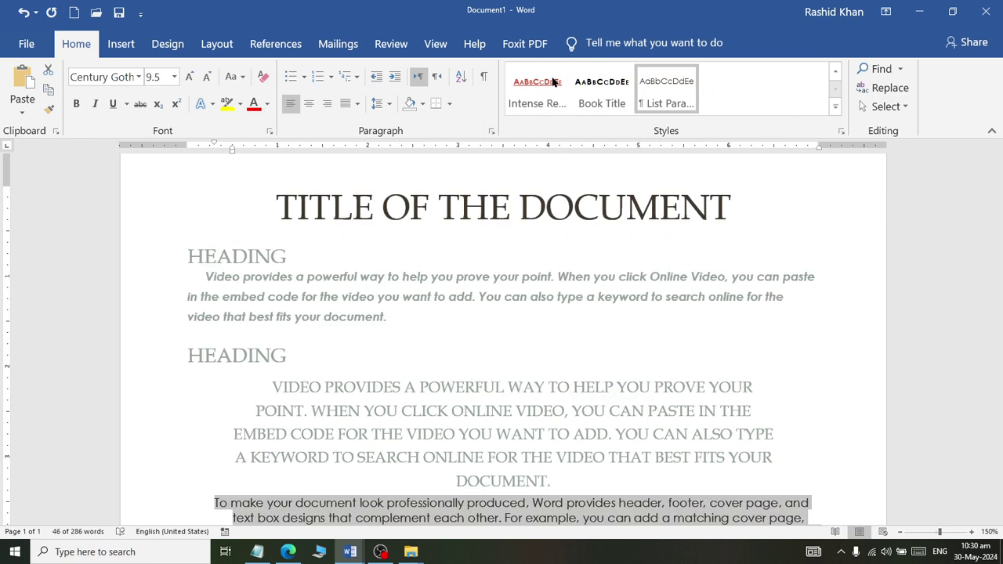
click(168, 46)
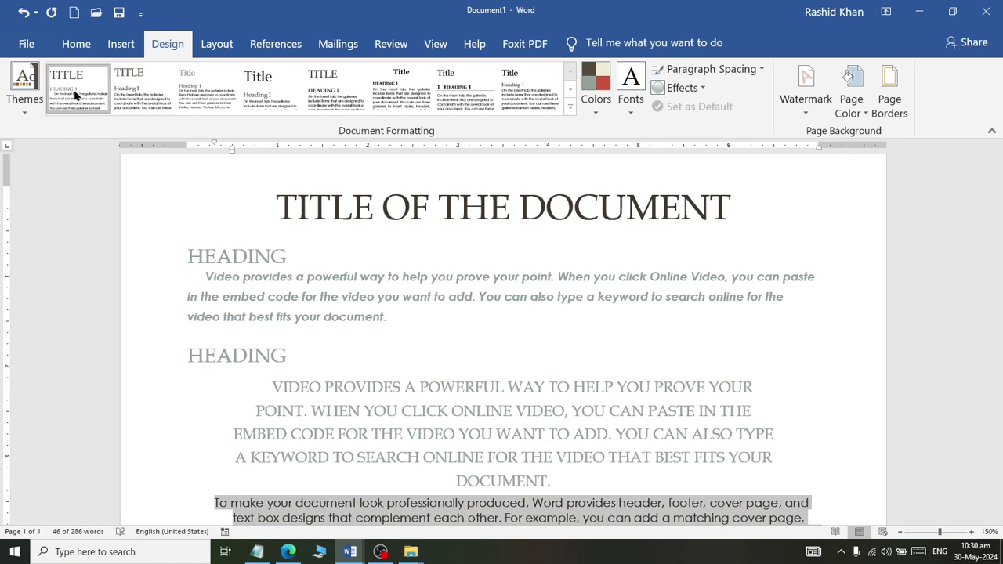
click(569, 108)
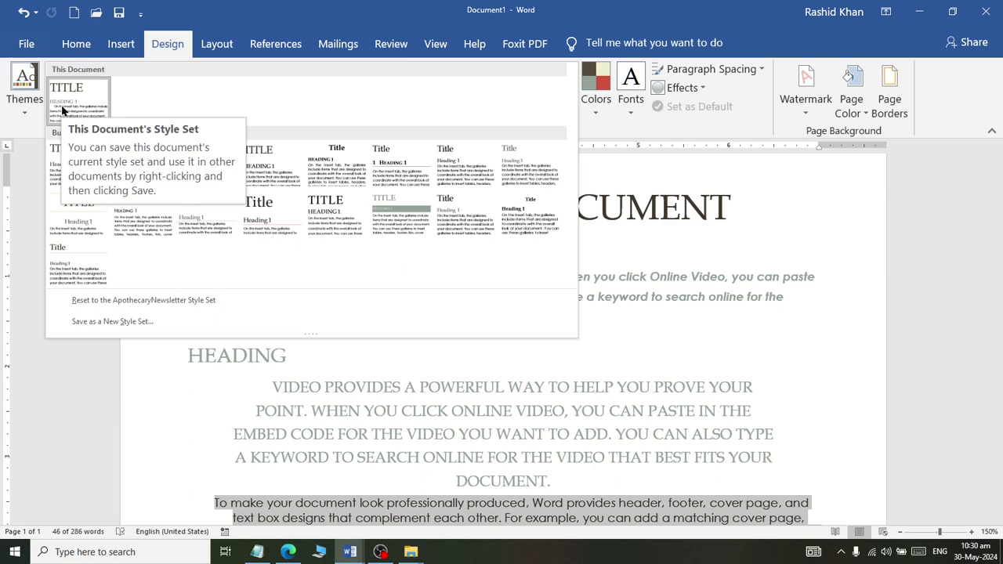
click(21, 102)
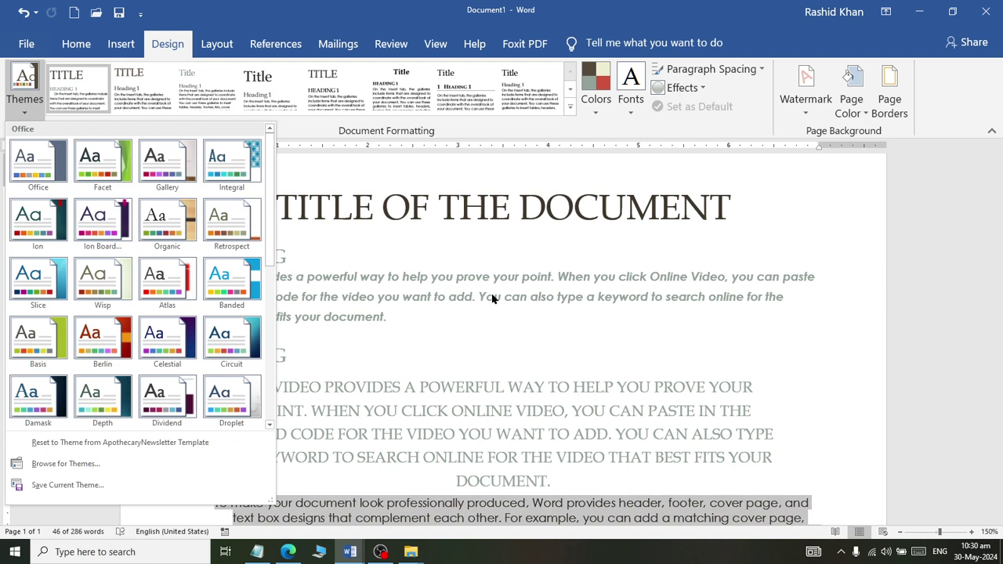
click(384, 210)
Try the second built-in style set and the one with a lighter title and italic body
drag(258, 190, 862, 191)
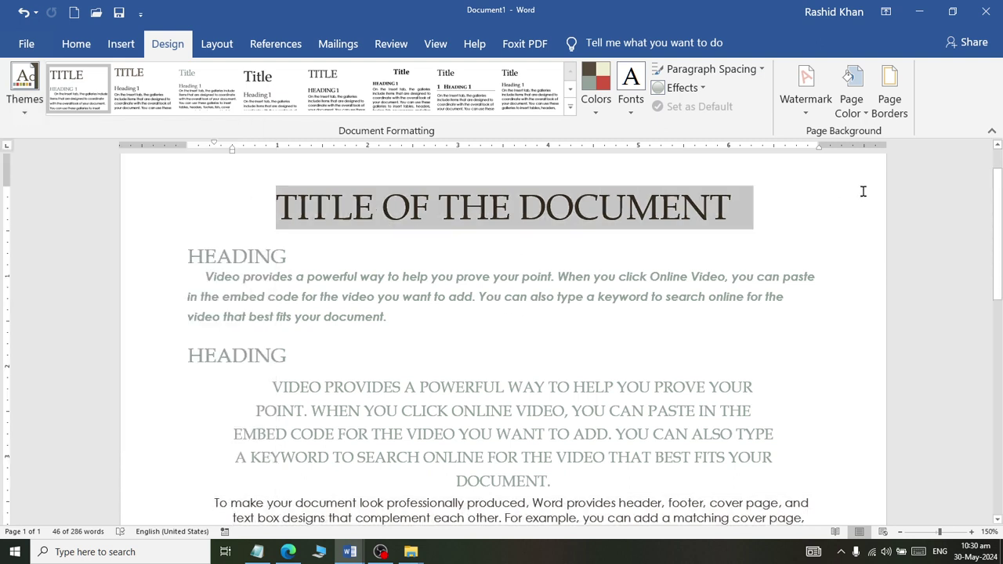
click(346, 421)
scroll(346, 421, down, 1)
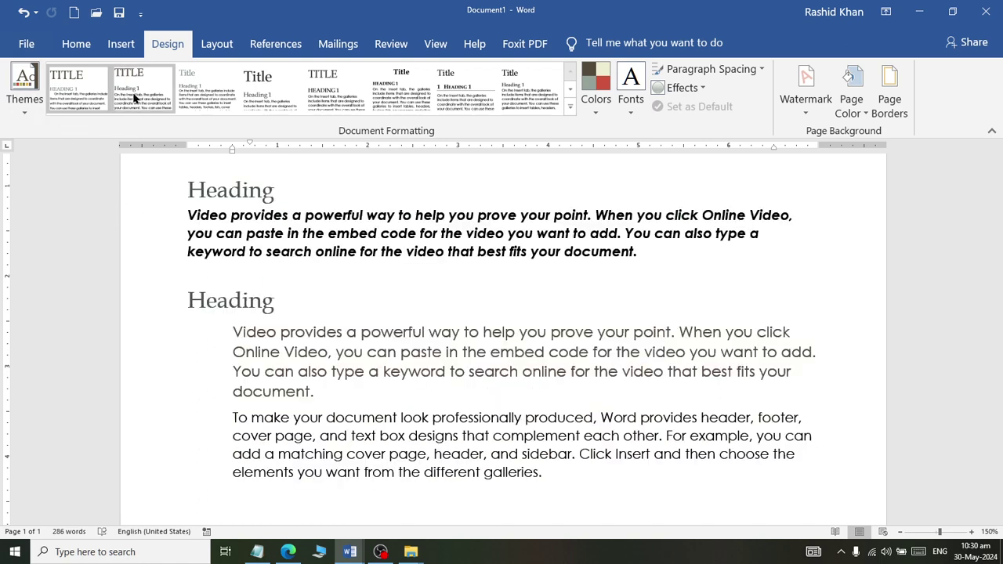
click(132, 108)
scroll(264, 294, up, 1)
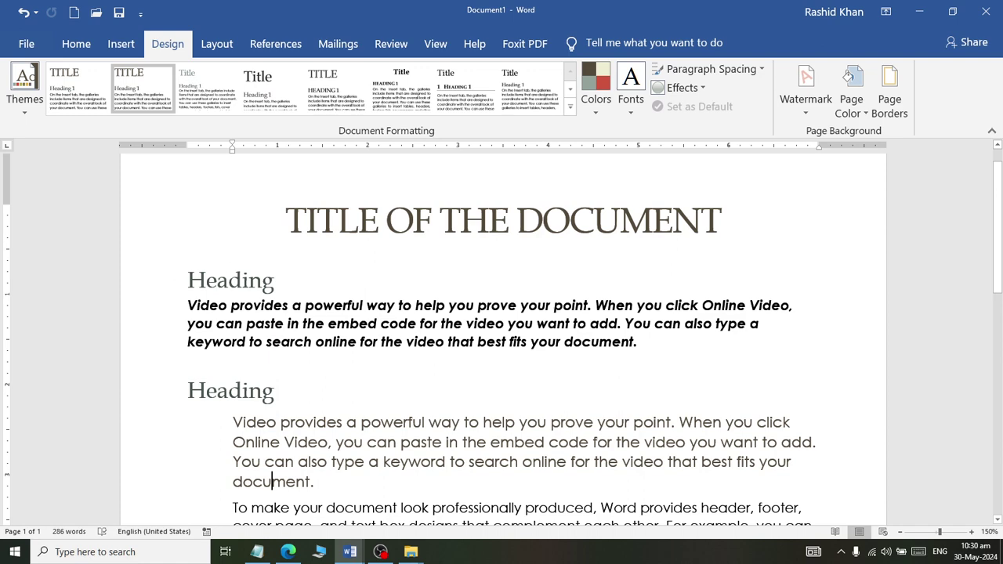
scroll(239, 340, down, 1)
click(207, 87)
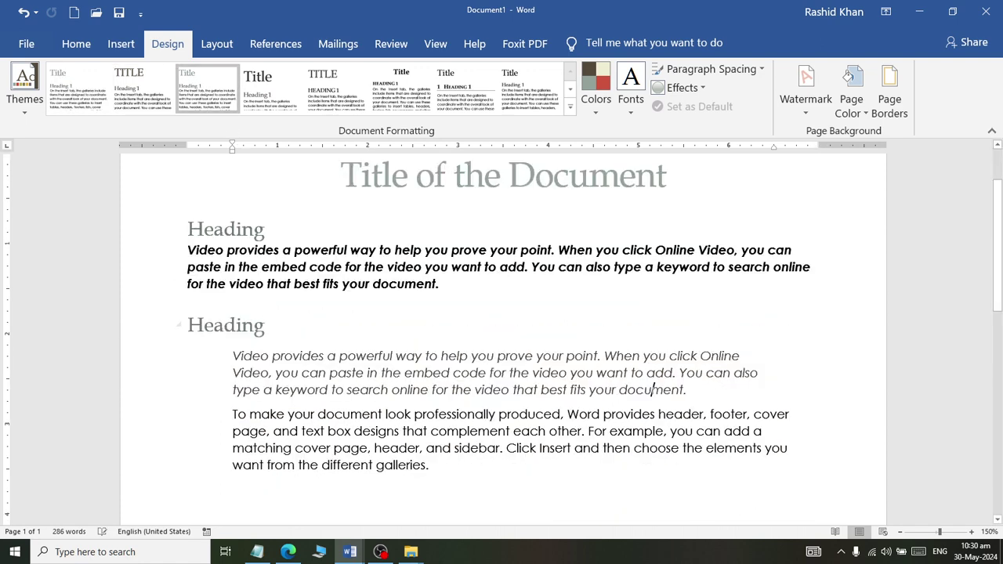
scroll(652, 389, up, 2)
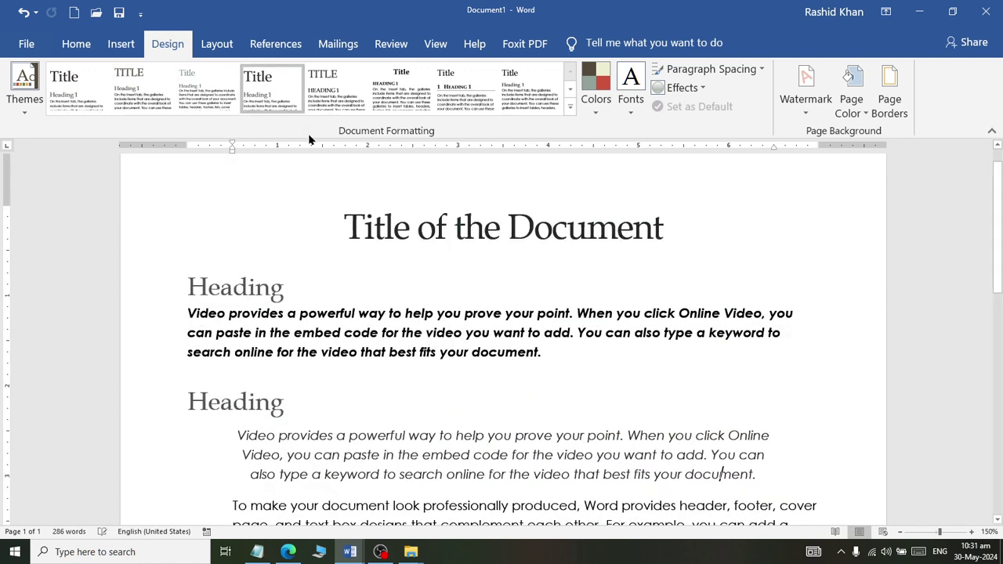
Preview the all-caps, bold serif and sans-serif style sets, then apply the shaded heading-bar set
click(329, 86)
click(413, 97)
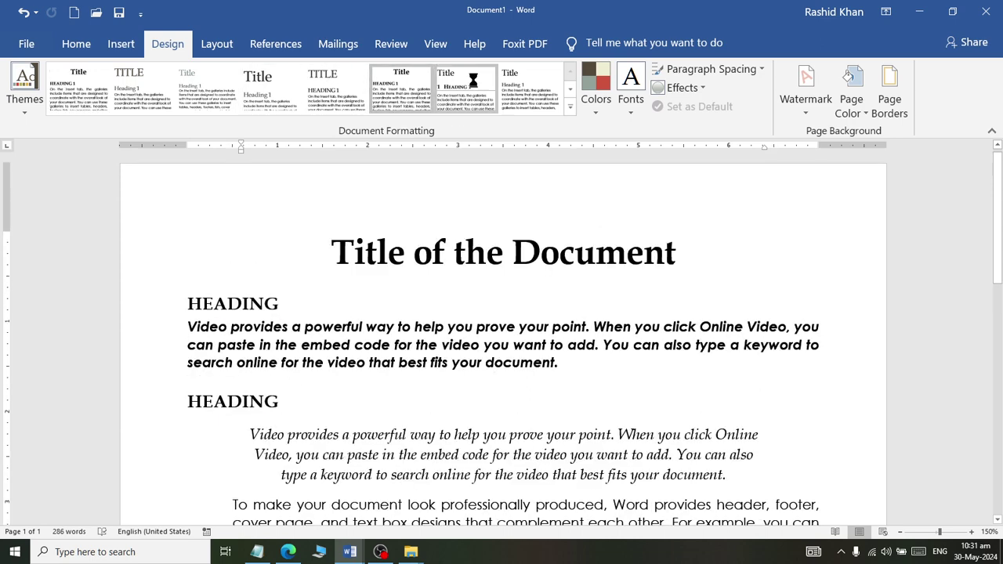
click(473, 81)
click(570, 108)
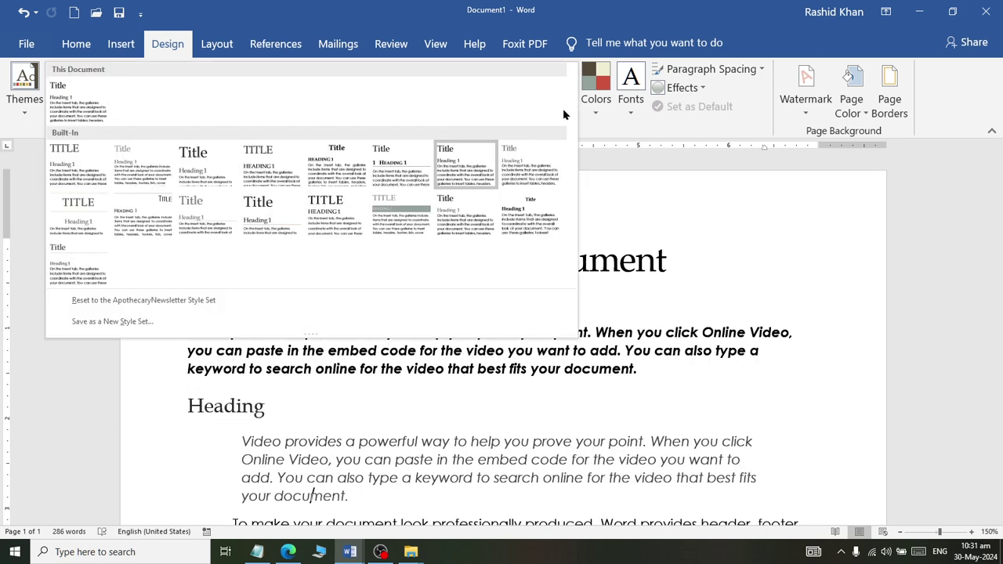
click(145, 227)
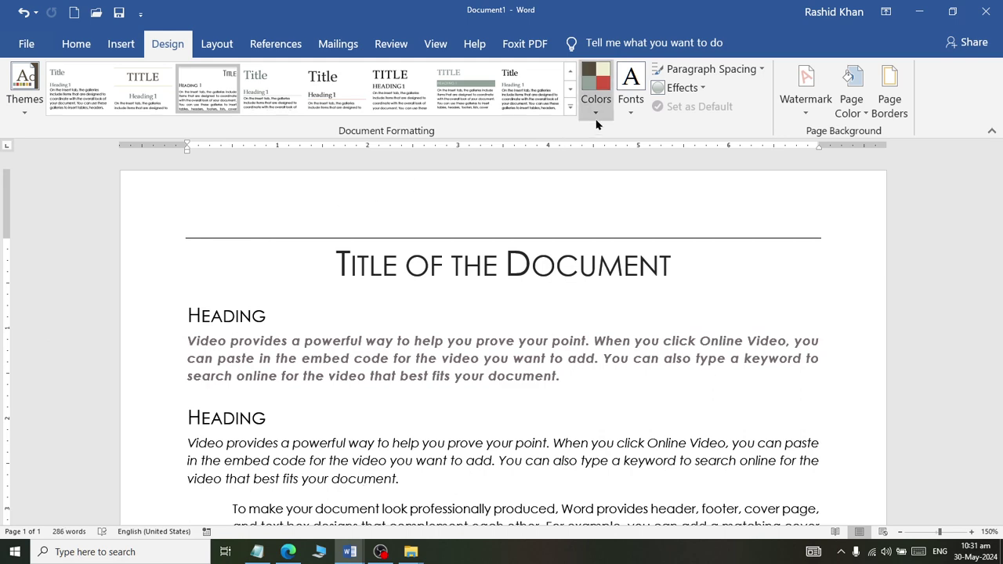
click(571, 108)
click(405, 223)
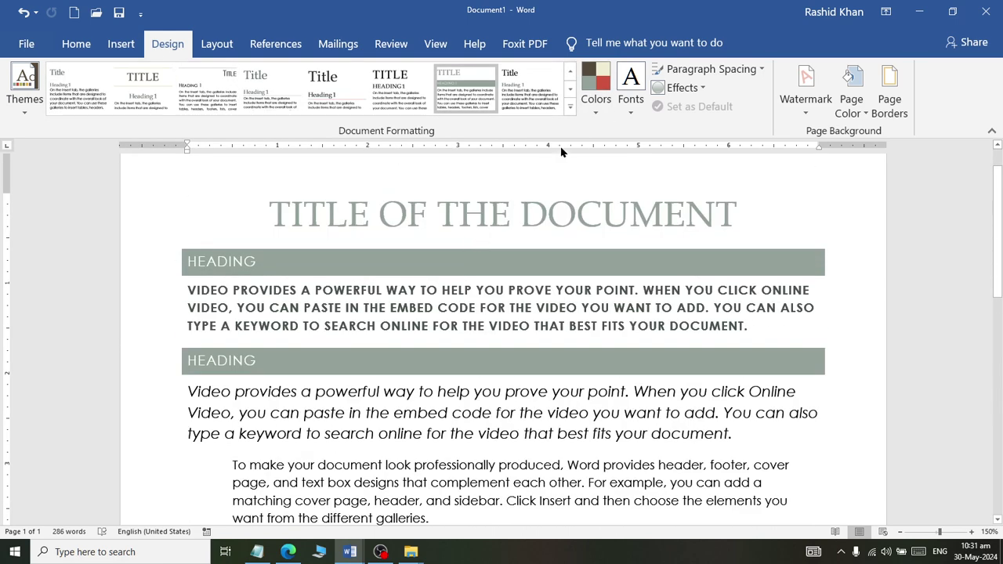
click(597, 109)
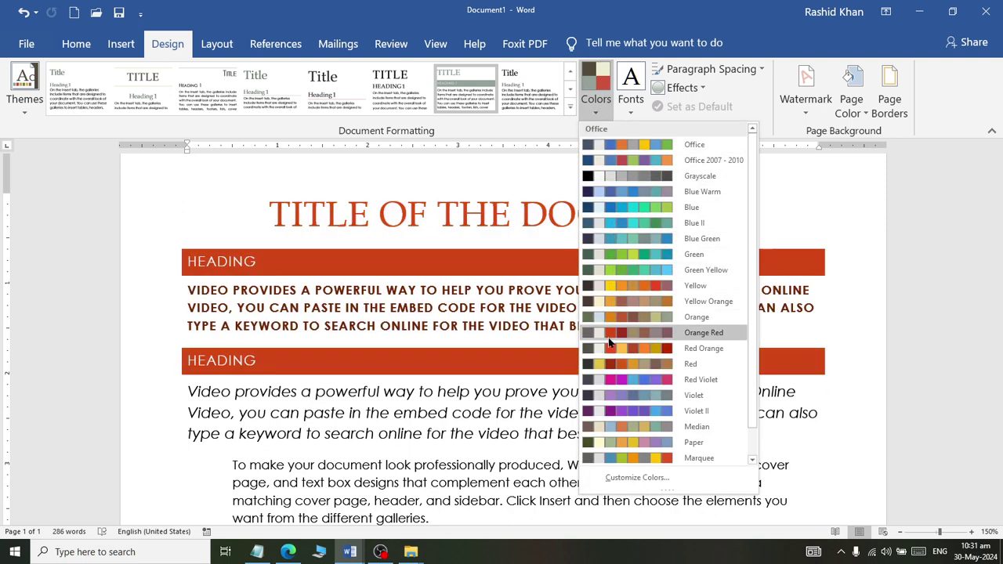
Apply the Red colour palette and the Arial–Times New Roman font pairing
click(611, 363)
click(632, 102)
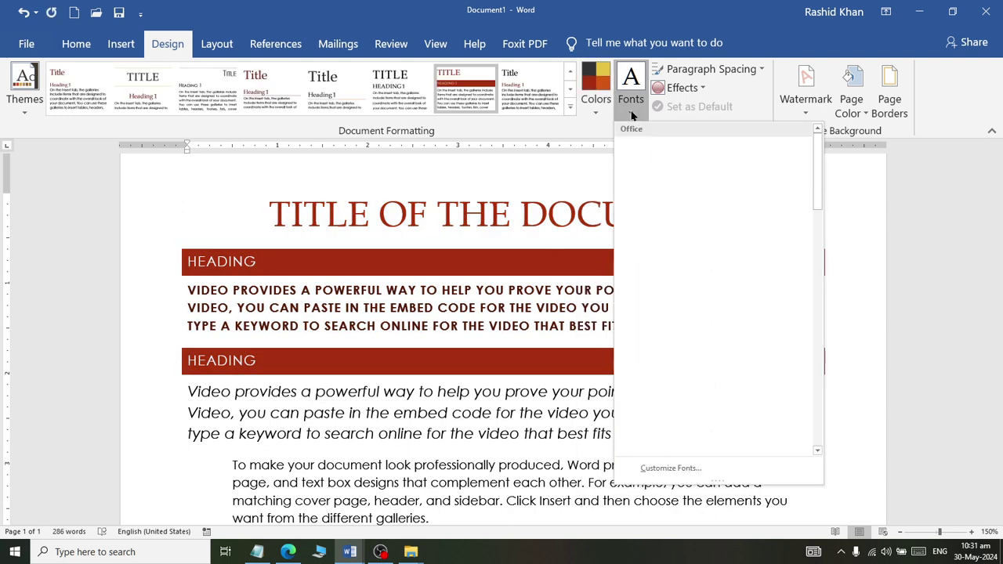
scroll(639, 331, down, 3)
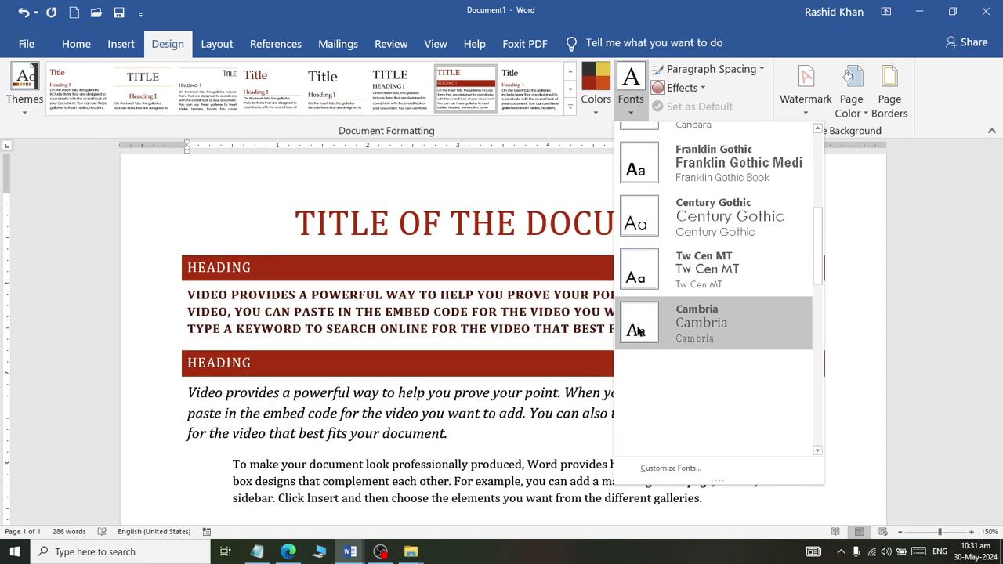
scroll(638, 332, down, 3)
click(649, 435)
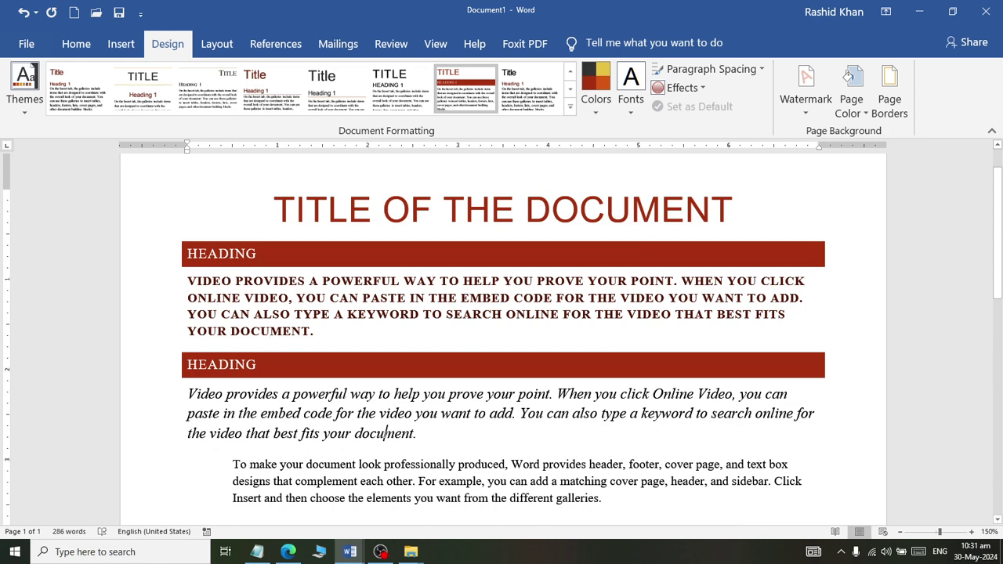
Check the Paragraph Spacing presets and the theme Effects gallery, then close both
click(759, 69)
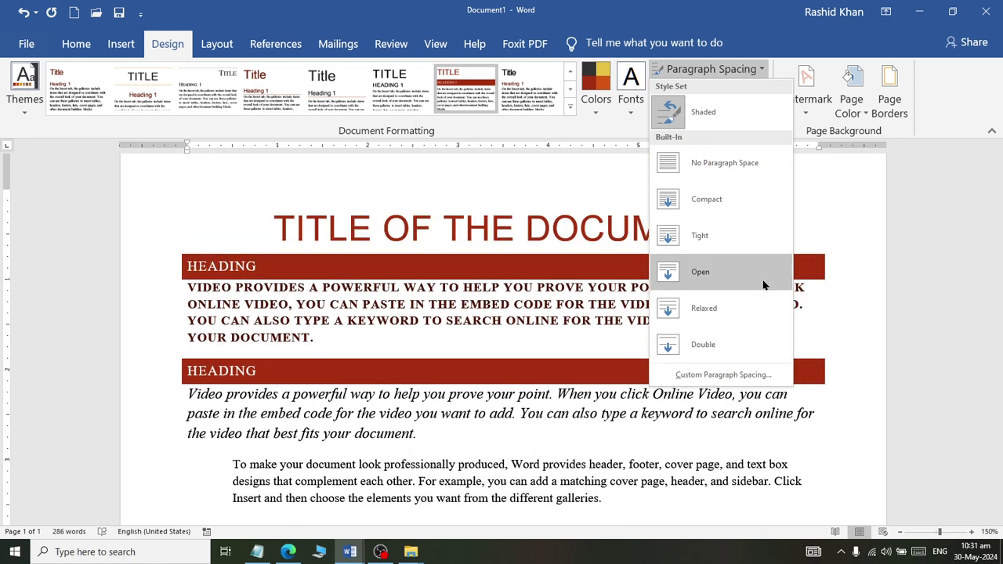
click(763, 285)
click(681, 88)
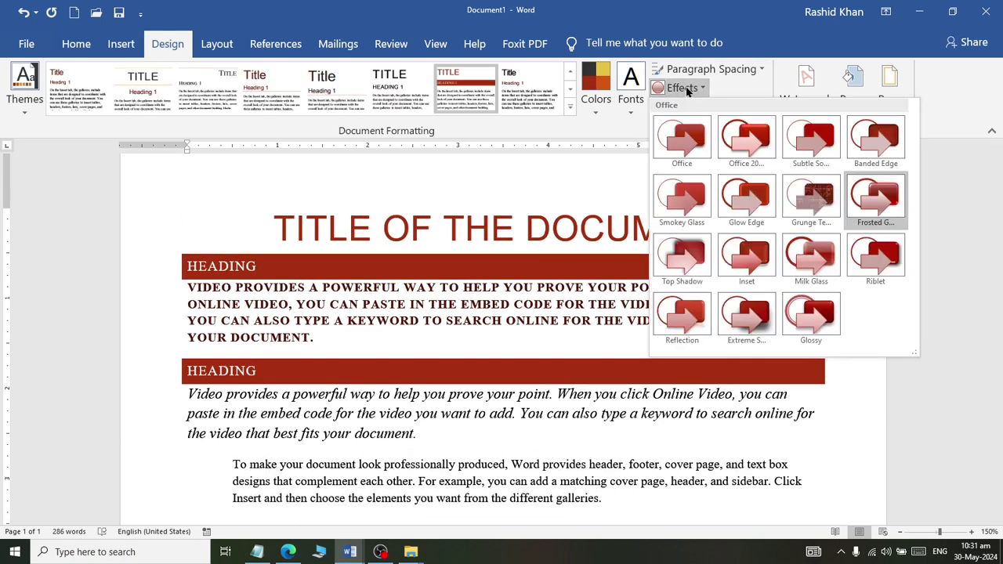
click(519, 349)
scroll(313, 298, down, 3)
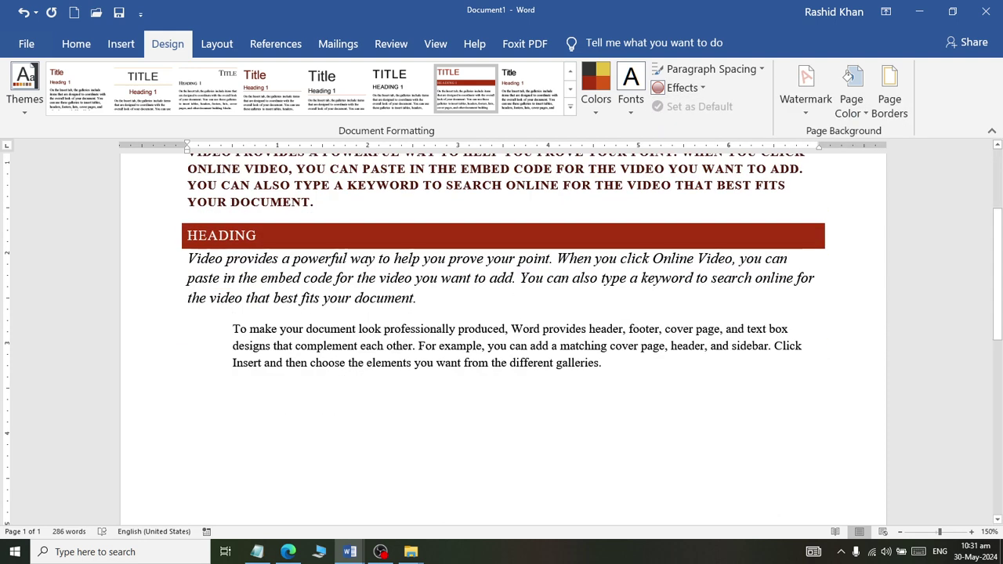
scroll(313, 298, up, 2)
Draw a rounded rectangle and move it to the right edge beside the first heading
click(120, 45)
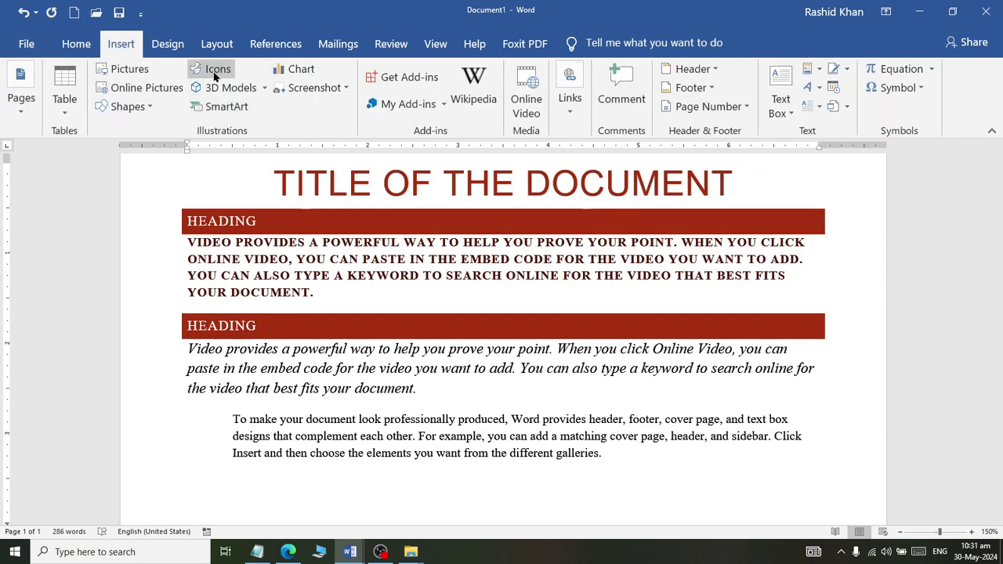
click(139, 108)
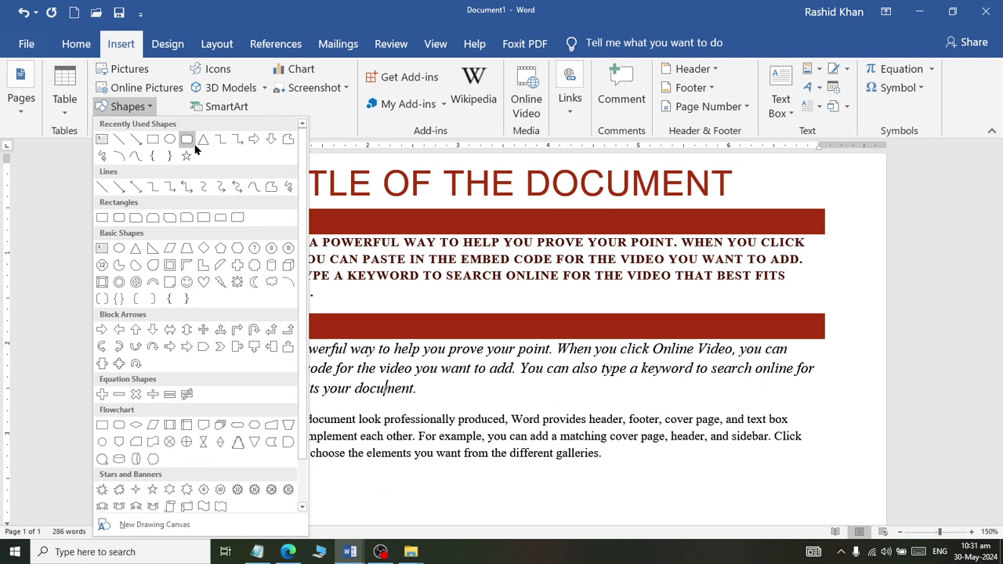
click(188, 139)
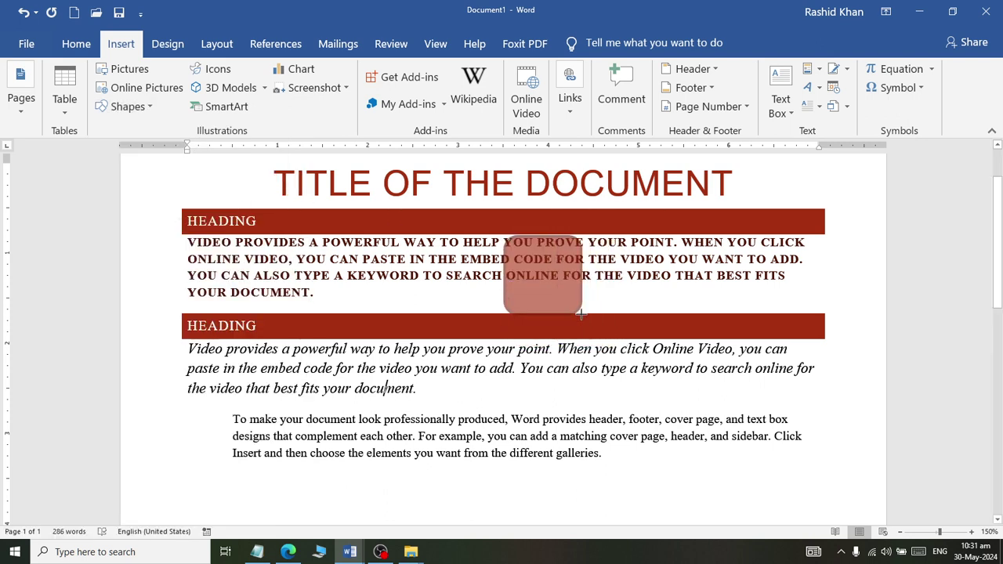
drag(582, 325, 586, 317)
mouse_move(515, 273)
mouse_down()
mouse_move(746, 274)
mouse_move(736, 290)
mouse_up()
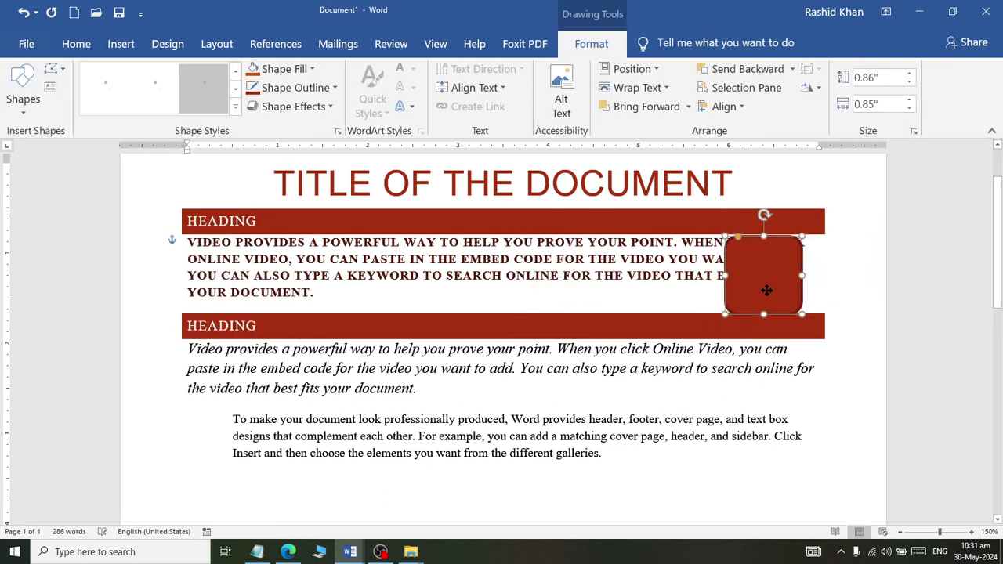
Draw a wide rectangle spanning the page beneath the closing paragraph
click(122, 44)
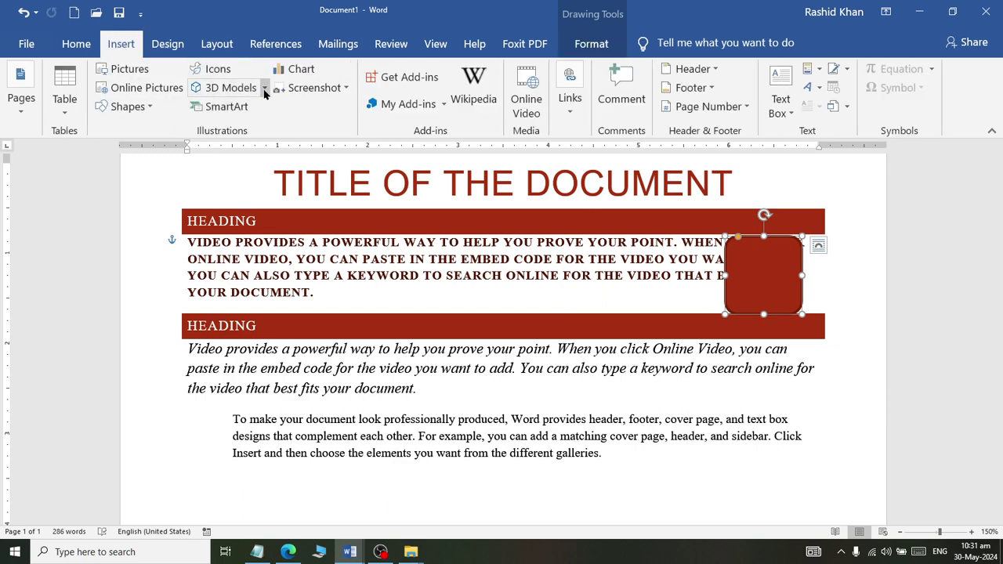
click(125, 107)
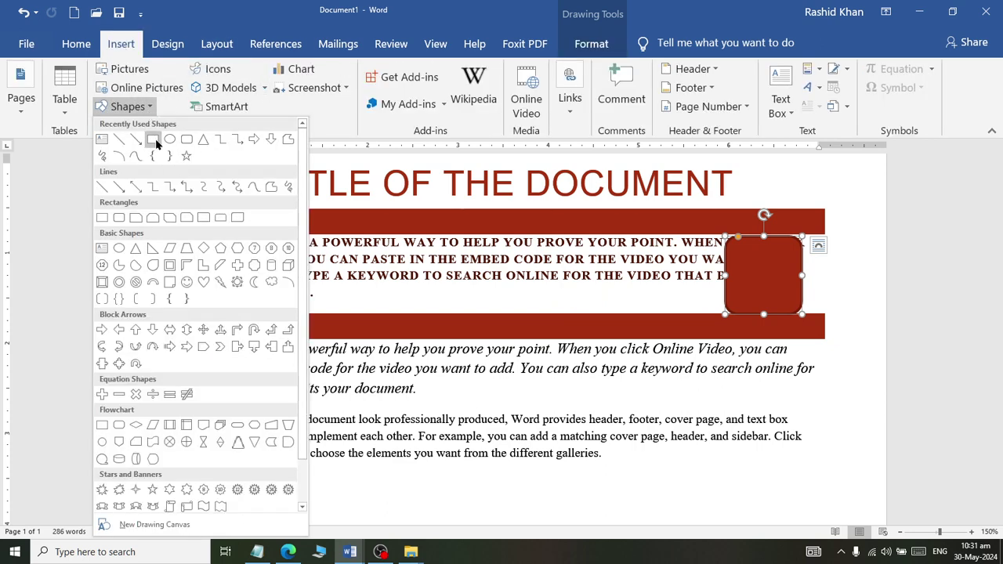
click(153, 140)
scroll(224, 376, down, 2)
mouse_move(189, 390)
mouse_down()
mouse_move(519, 427)
mouse_move(820, 445)
mouse_up()
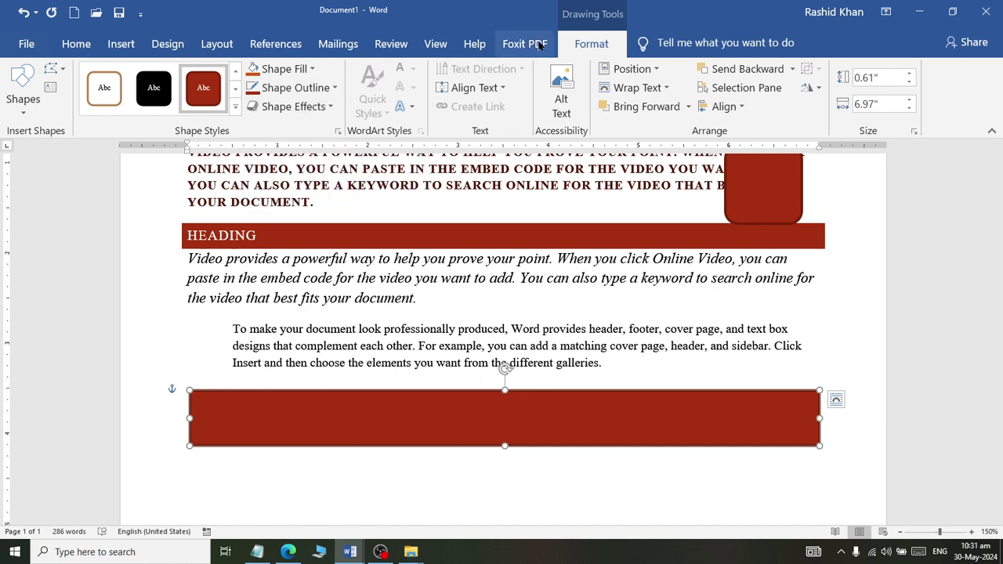
click(167, 44)
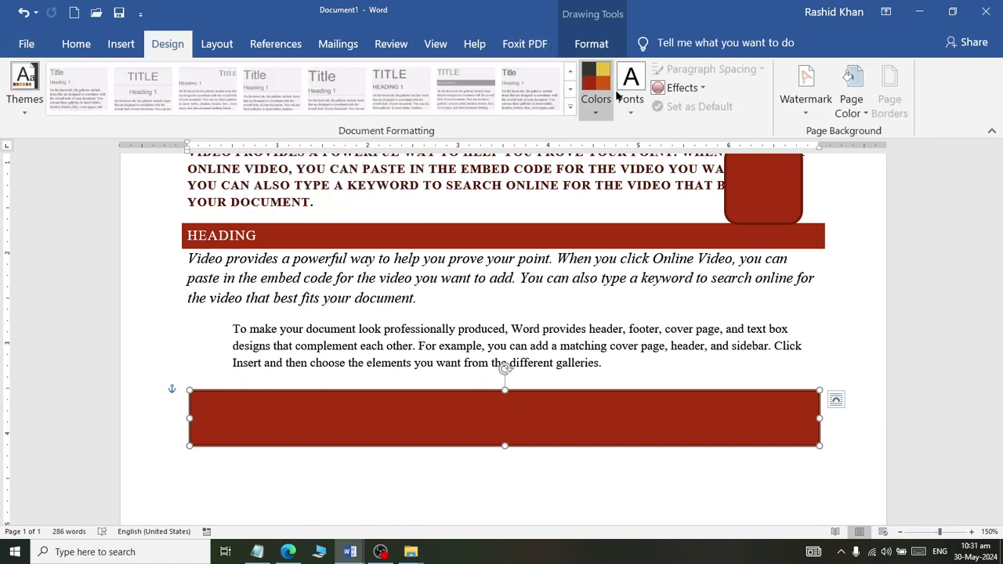
Apply Green Yellow theme colours, Century Schoolbook fonts and Glossy effects
click(678, 88)
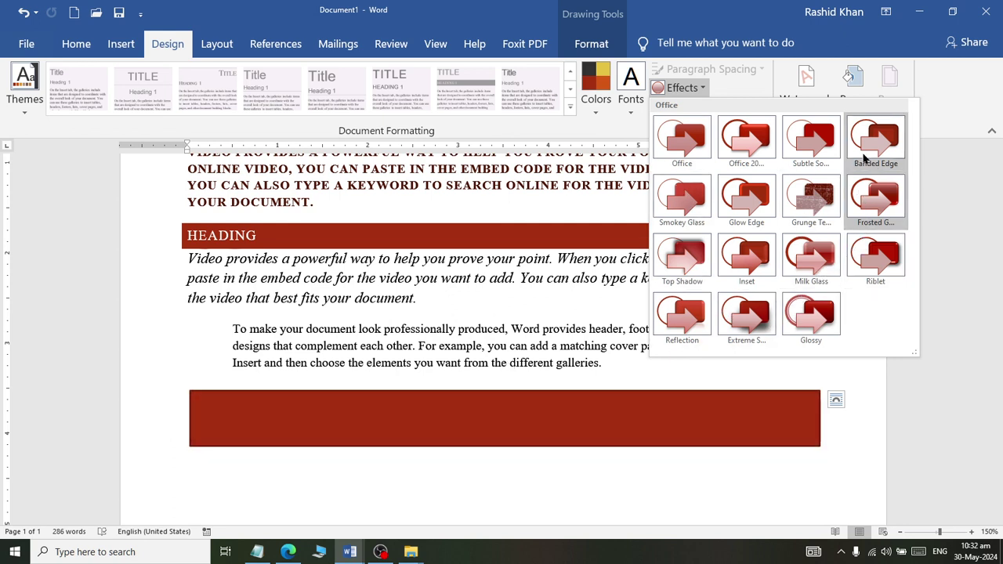
click(604, 100)
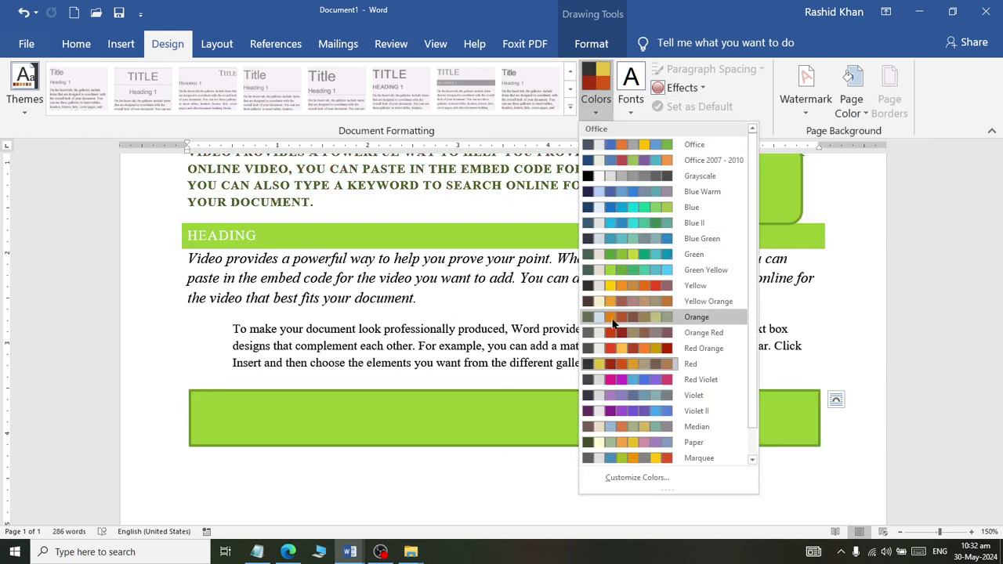
click(619, 270)
click(630, 86)
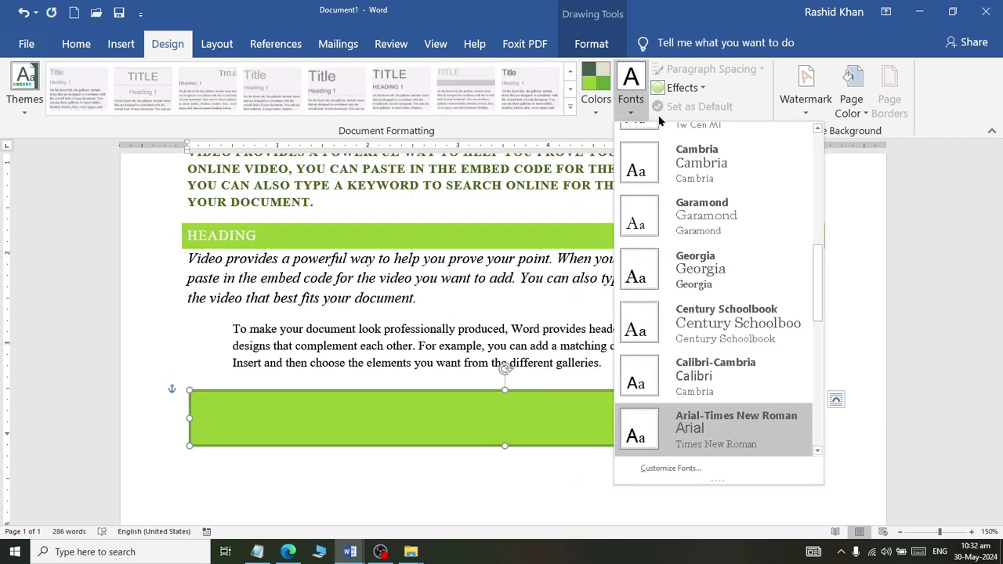
click(712, 310)
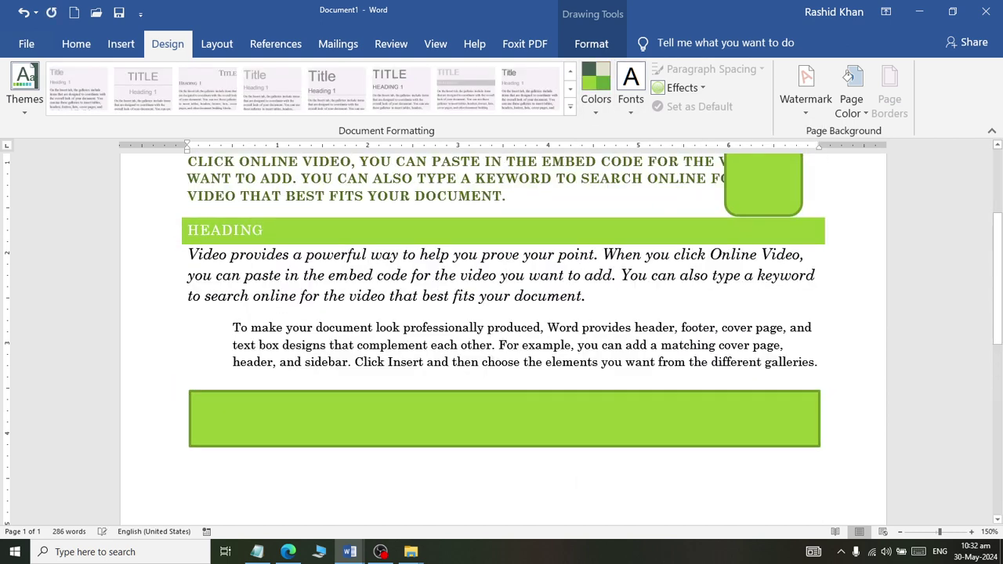
click(682, 88)
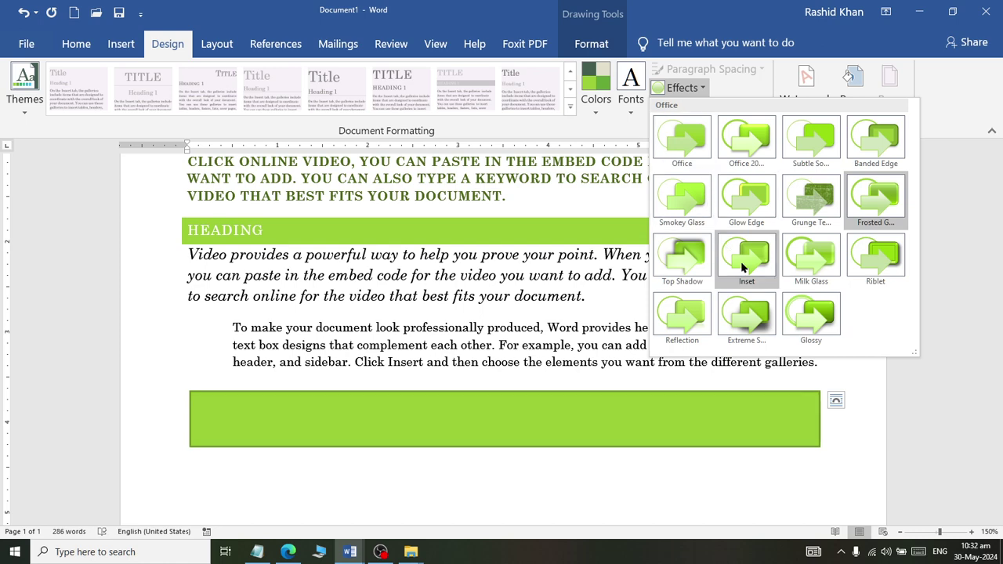
click(806, 315)
Drag the green rounded square down and left beside the last paragraph
scroll(787, 313, up, 3)
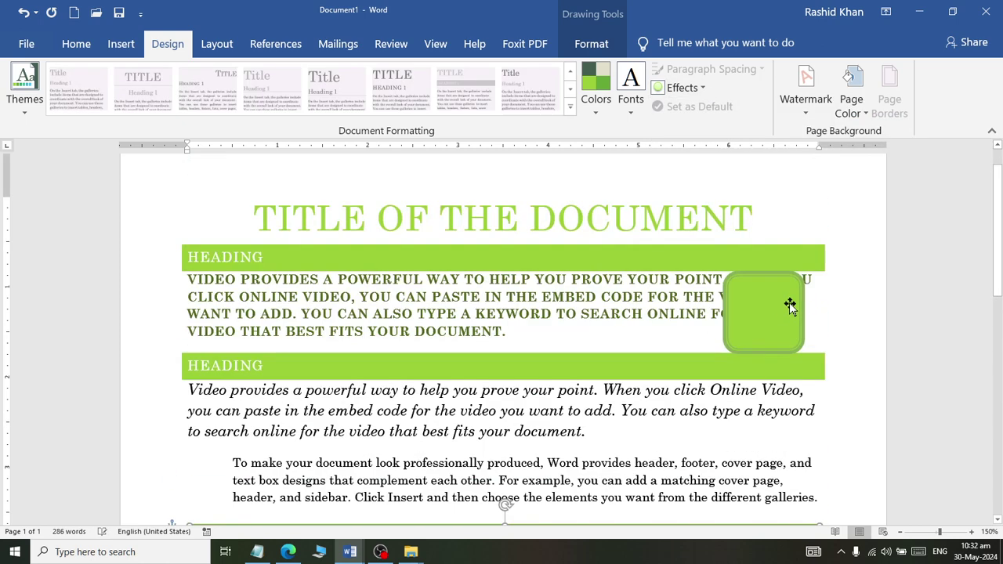
drag(473, 371, 235, 458)
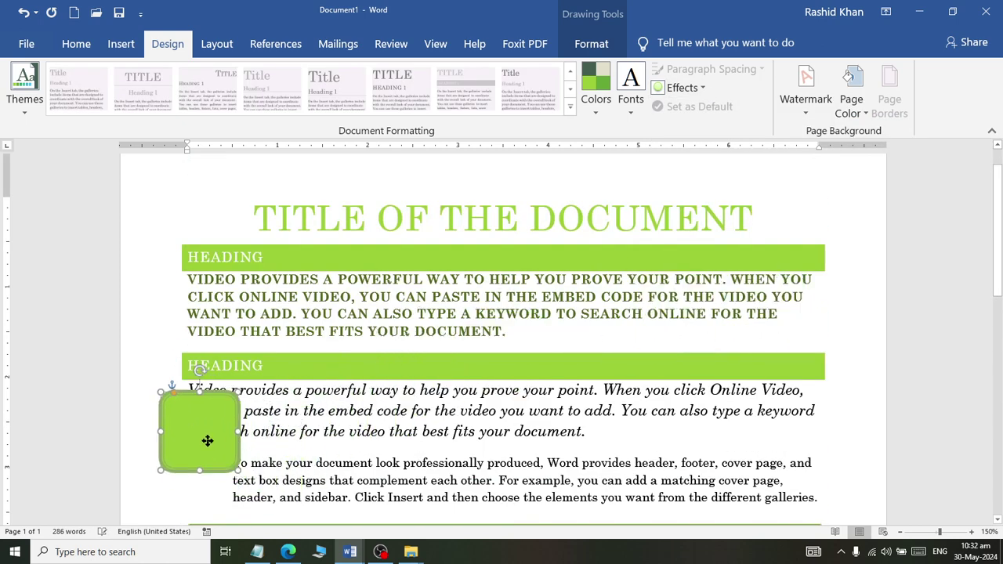
drag(235, 458, 210, 513)
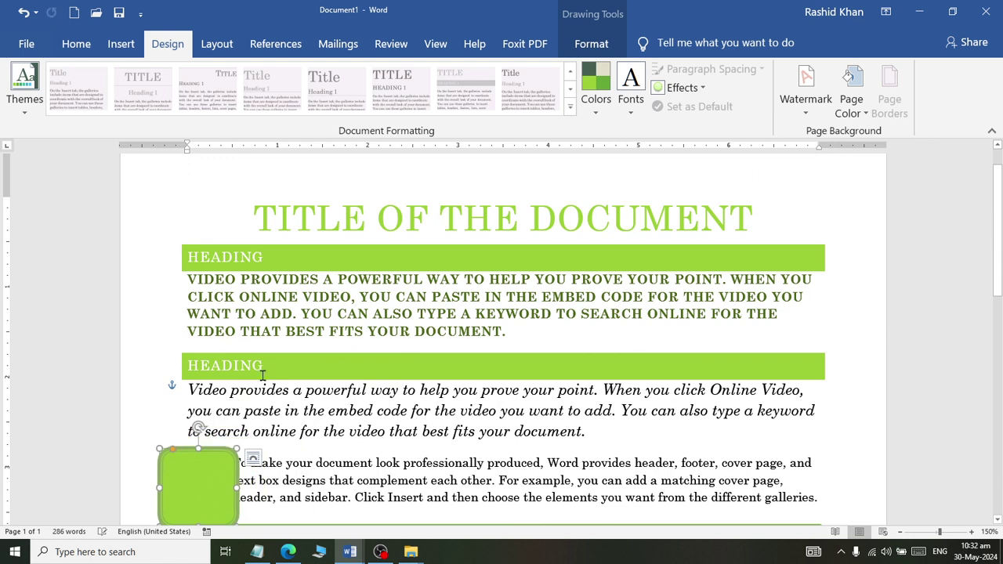
Give the rounded square a teal-green gradient shape style
click(592, 44)
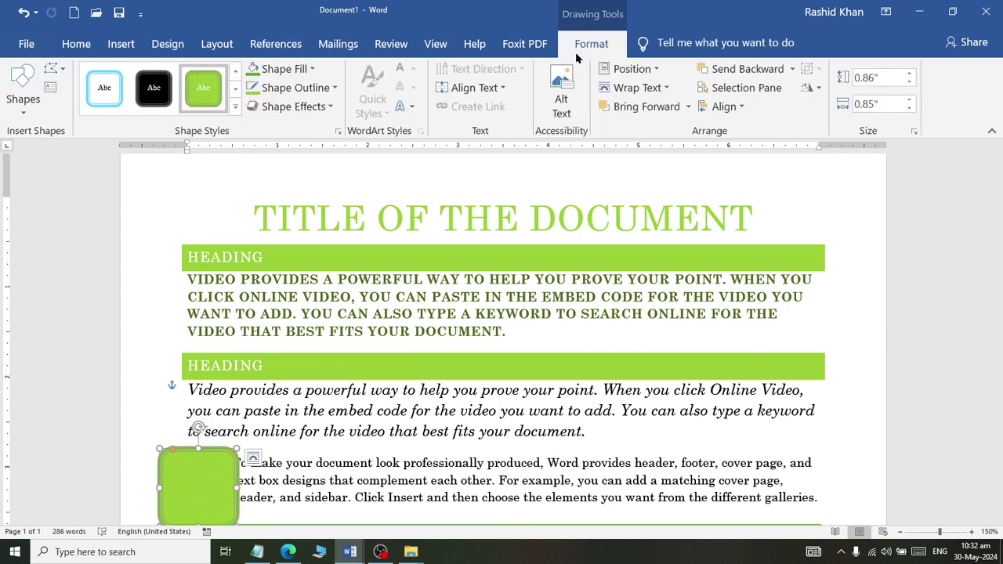
click(235, 107)
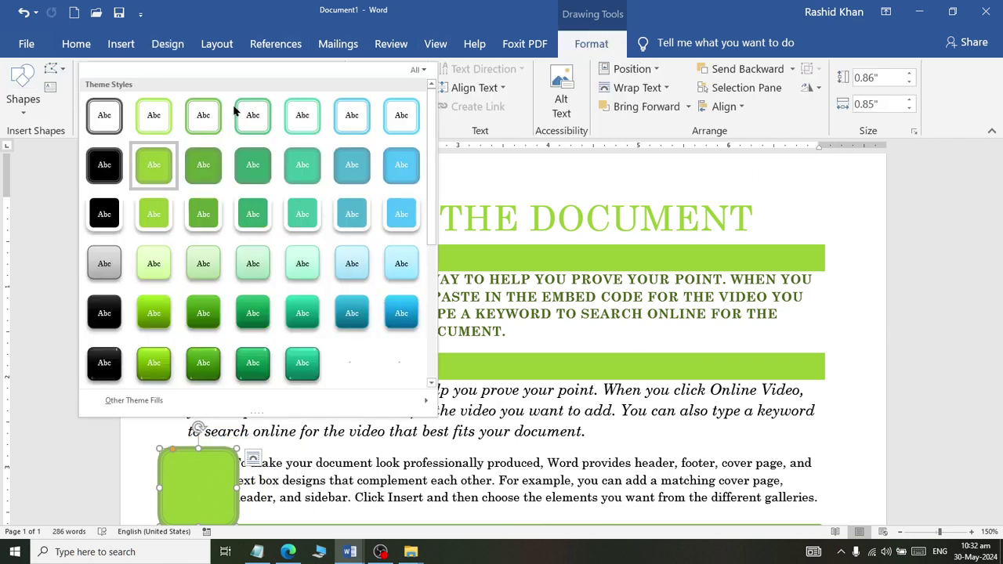
click(302, 358)
Give the wide bar beneath the closing paragraph a blue gradient shape style
scroll(341, 330, down, 2)
scroll(340, 330, down, 2)
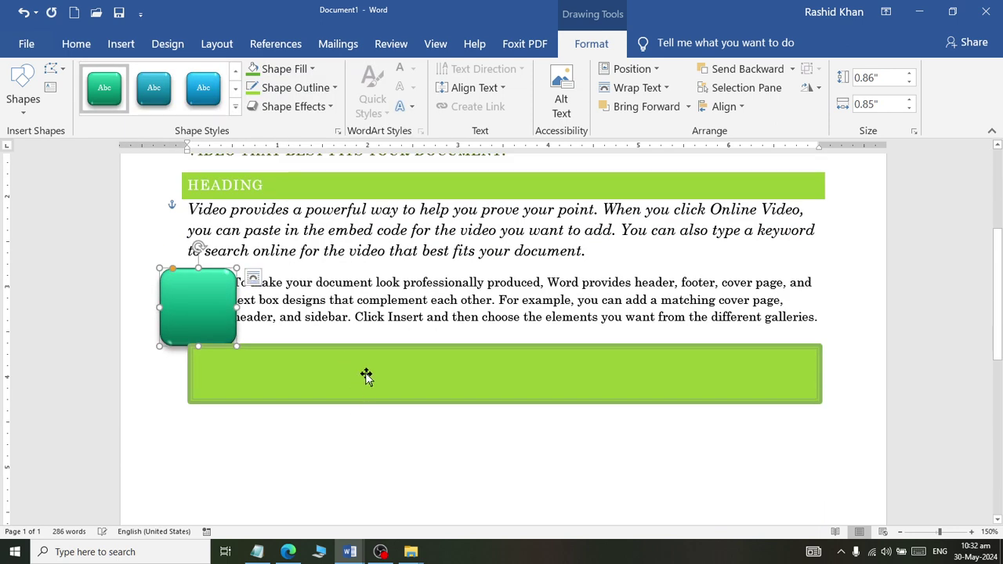
drag(365, 376, 387, 448)
click(235, 107)
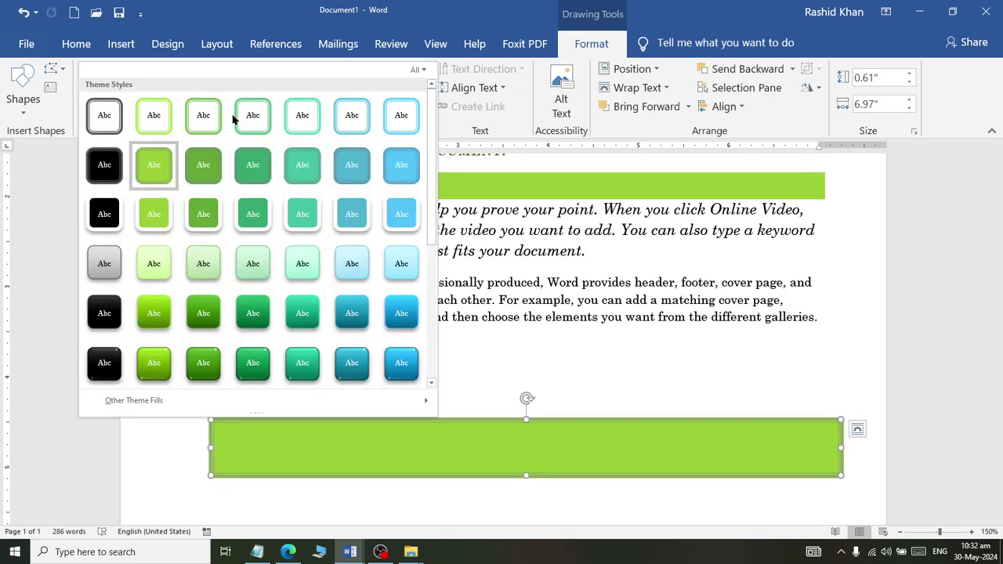
click(351, 365)
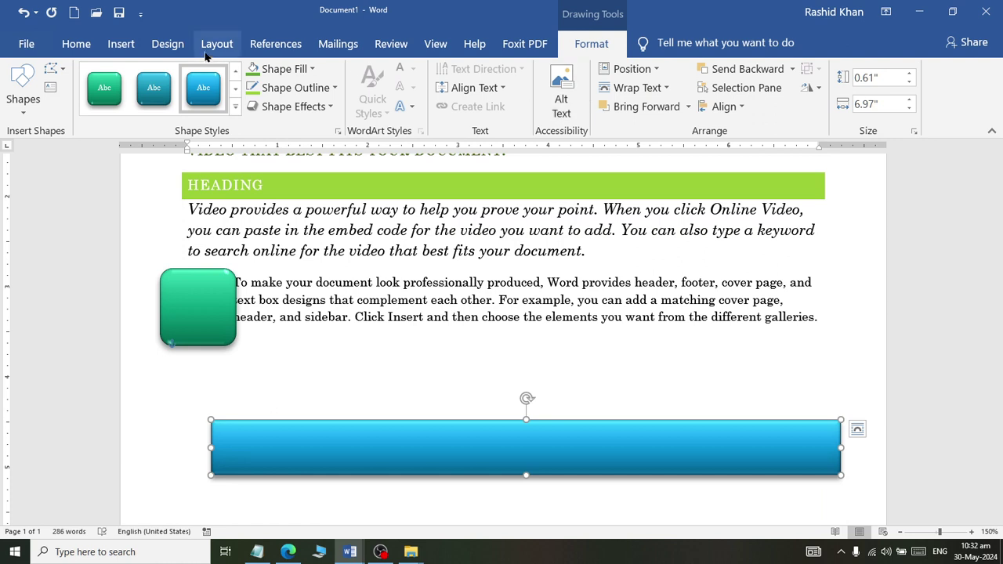
click(172, 44)
Apply the Banded Edge theme effect to the document
click(682, 88)
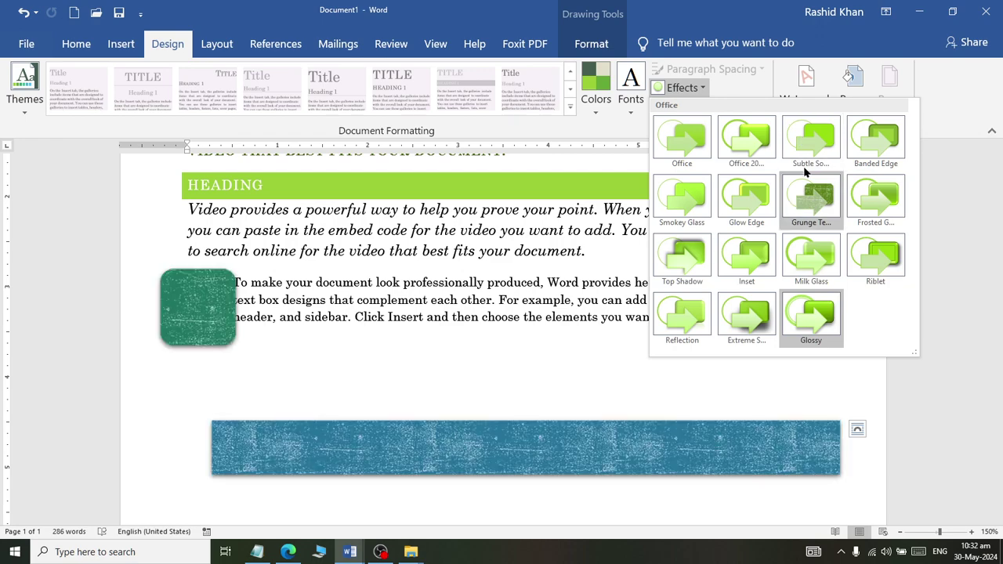
click(875, 139)
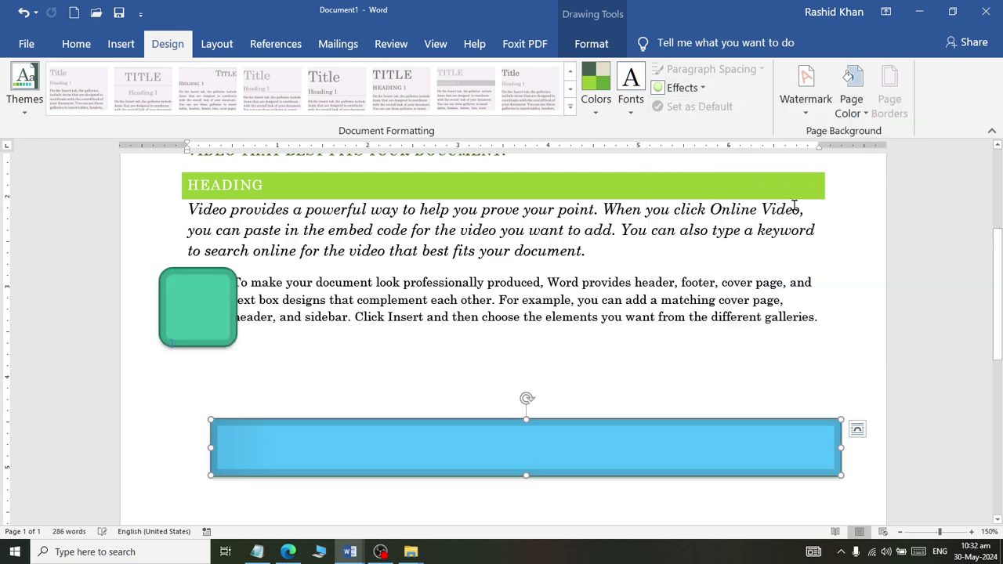
click(541, 280)
scroll(540, 282, up, 1)
scroll(540, 281, up, 2)
scroll(540, 282, down, 2)
scroll(539, 289, up, 2)
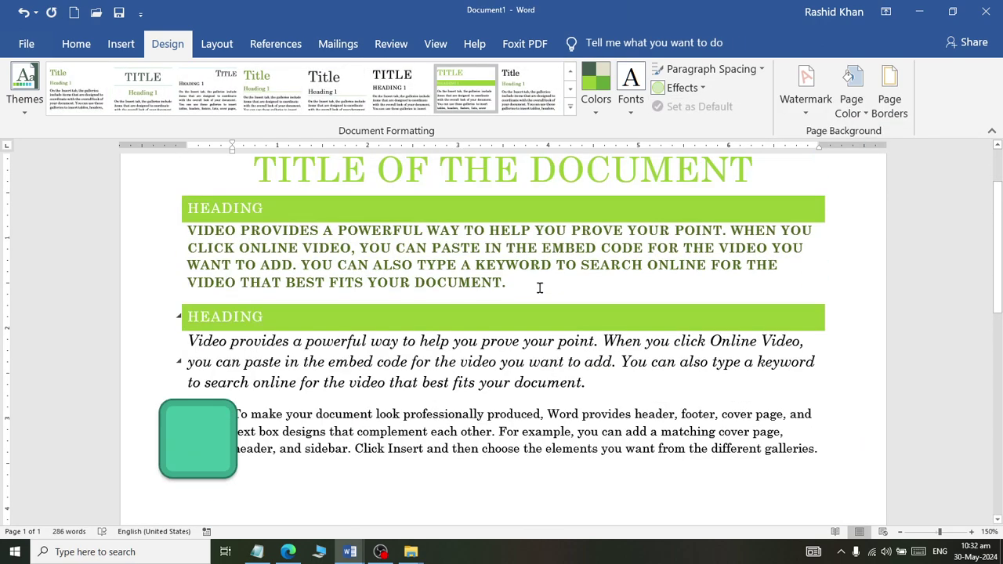
scroll(538, 287, up, 2)
click(76, 43)
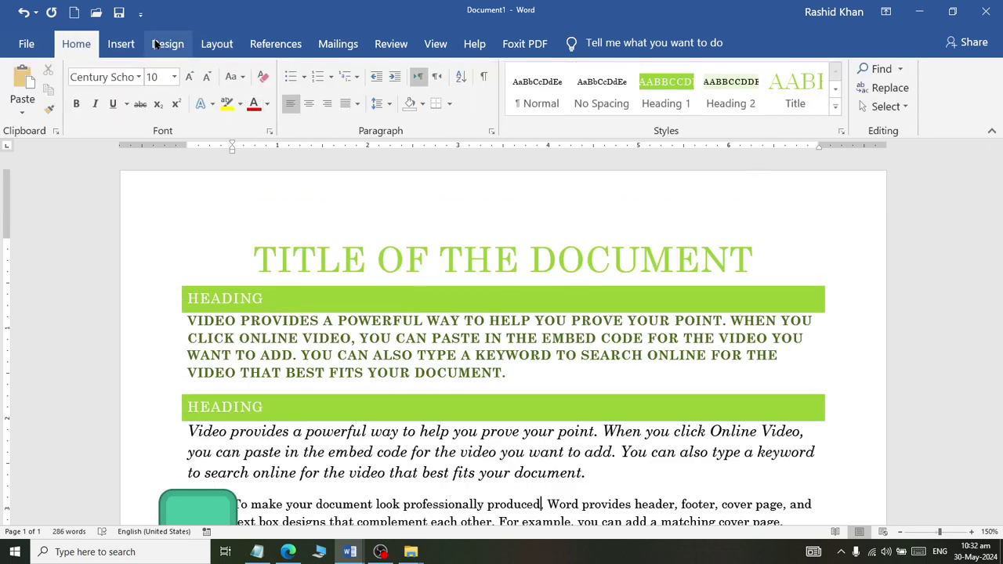
click(166, 43)
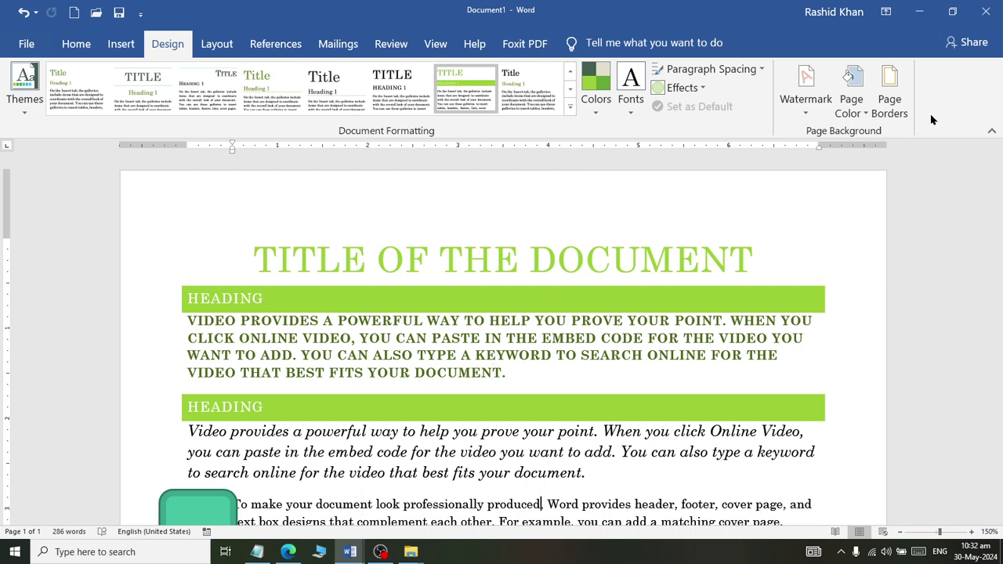
scroll(835, 205, down, 4)
scroll(835, 205, up, 1)
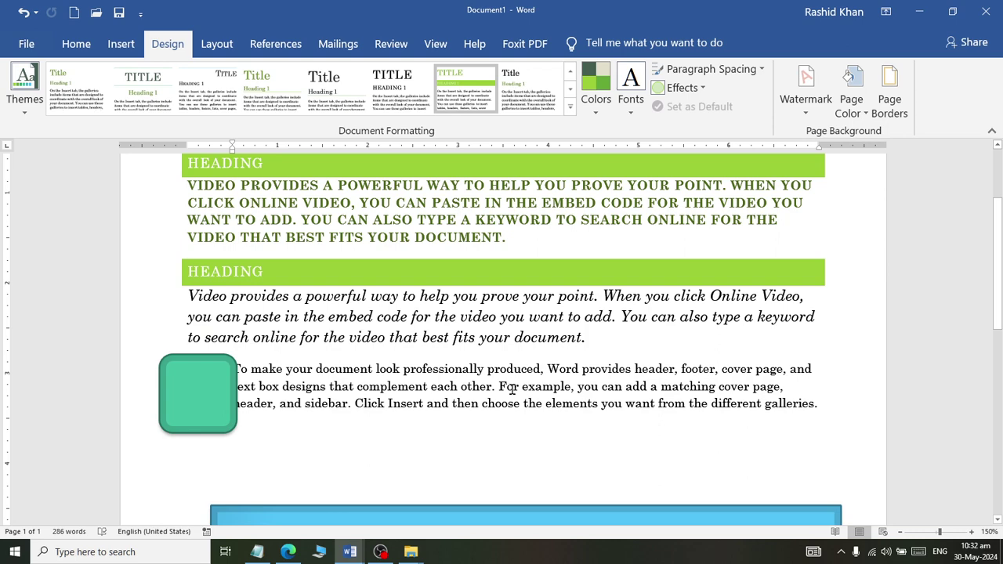
Copy all the content onto a new page below and open the Page Borders settings
key(ctrl+a)
key(Right)
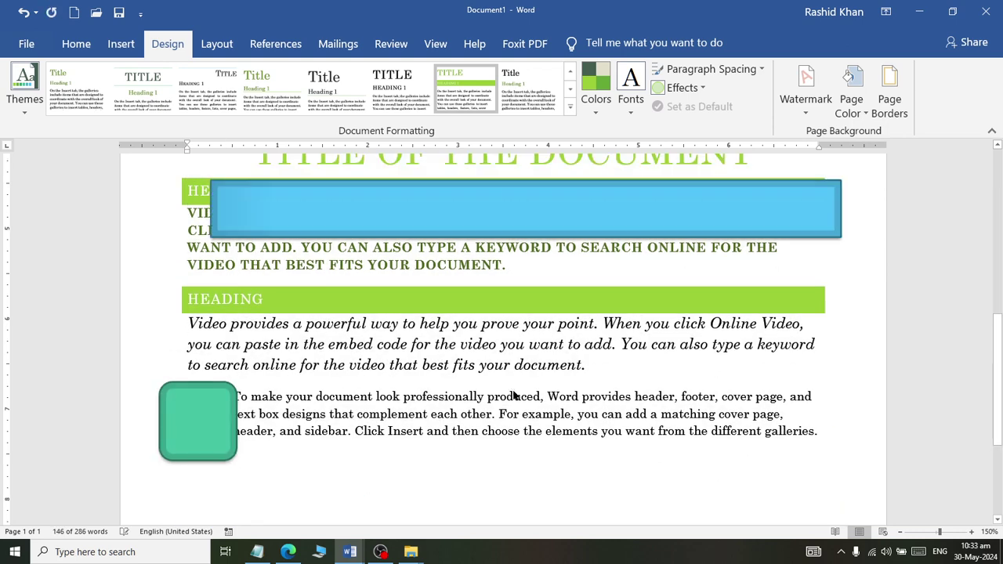
key(Return)
key(Return)
key(Return)
key(Return)
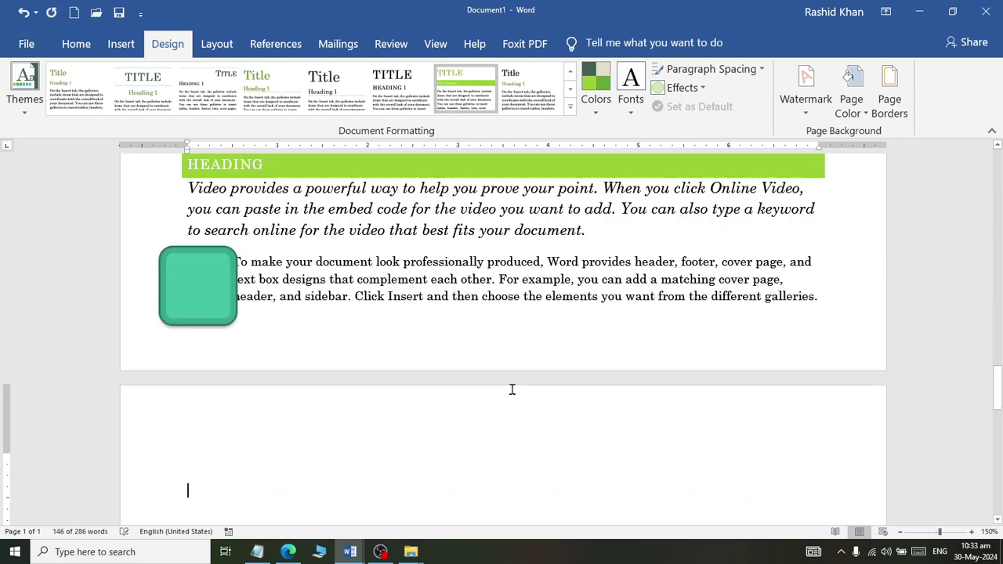
key(ctrl+v)
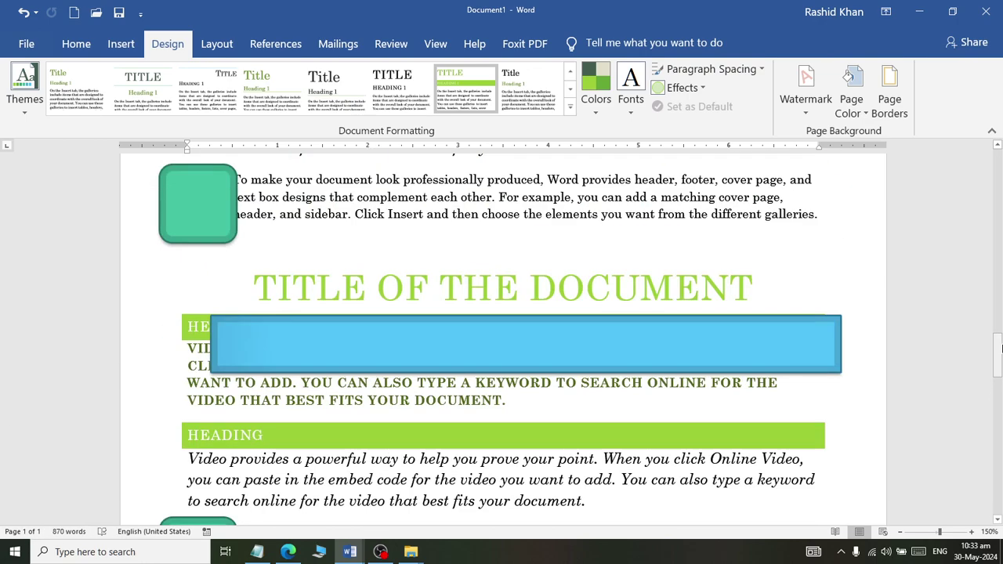
drag(998, 349, 970, 146)
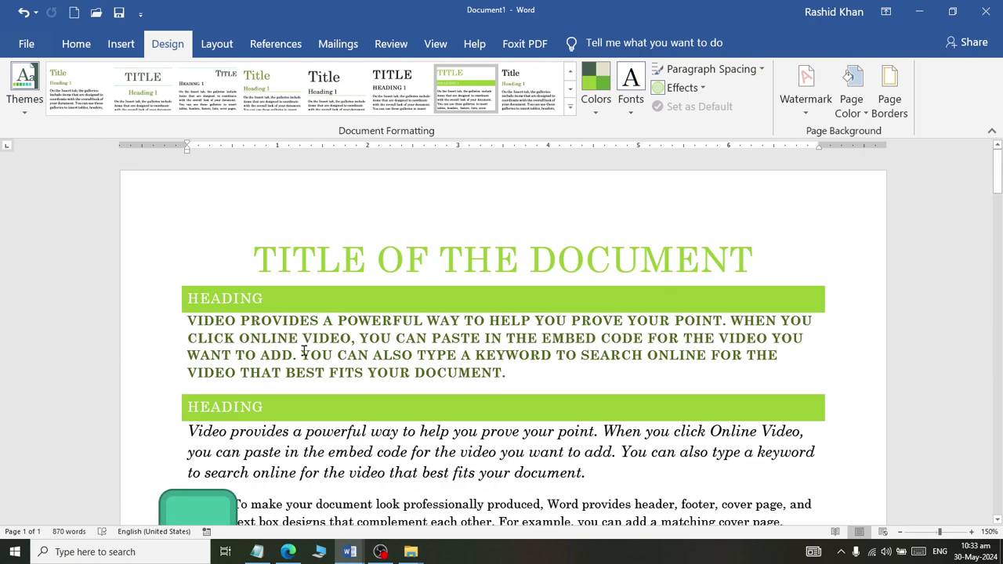
click(907, 97)
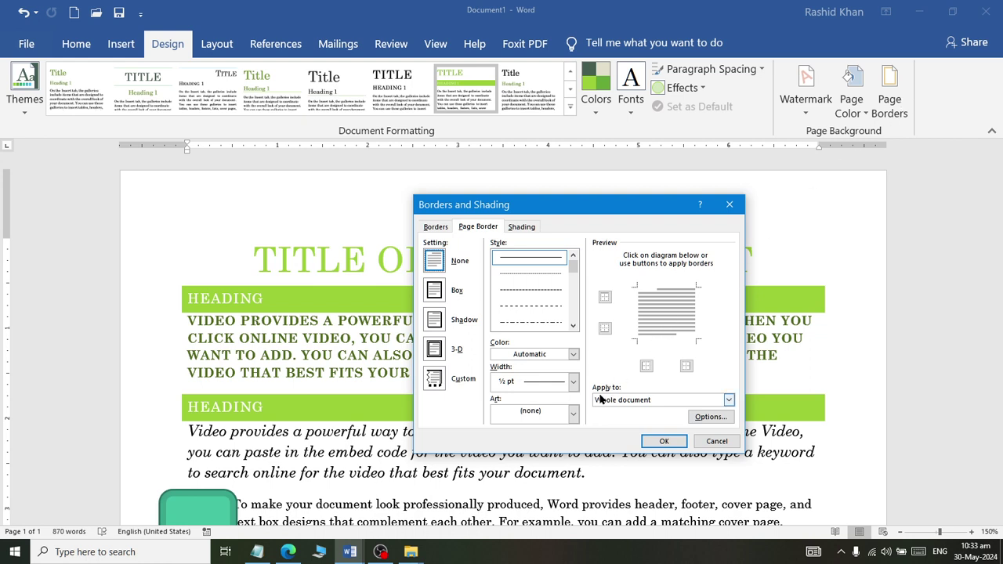
Try the Box, Shadow and 3-D page border settings in turn
click(434, 290)
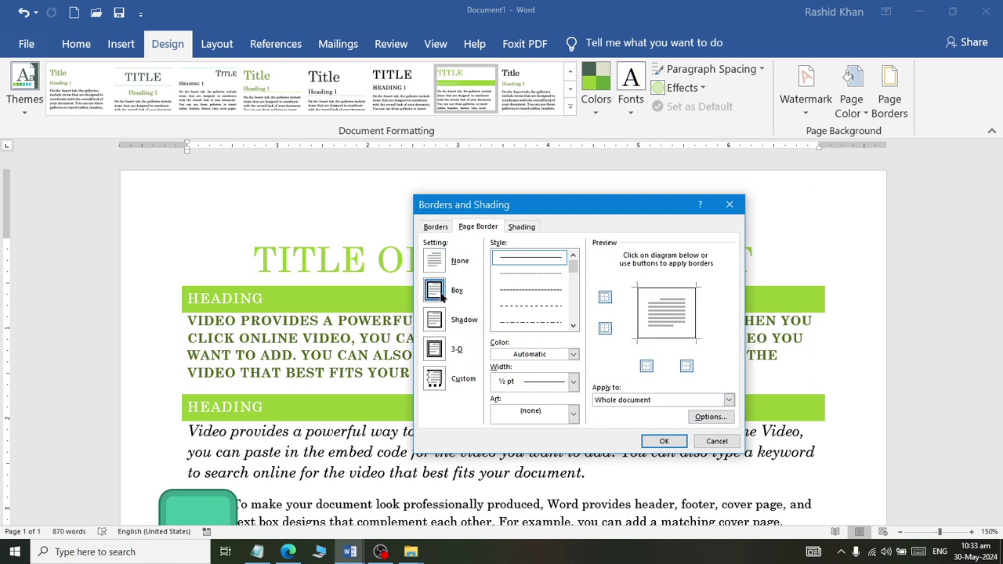
click(664, 441)
click(892, 80)
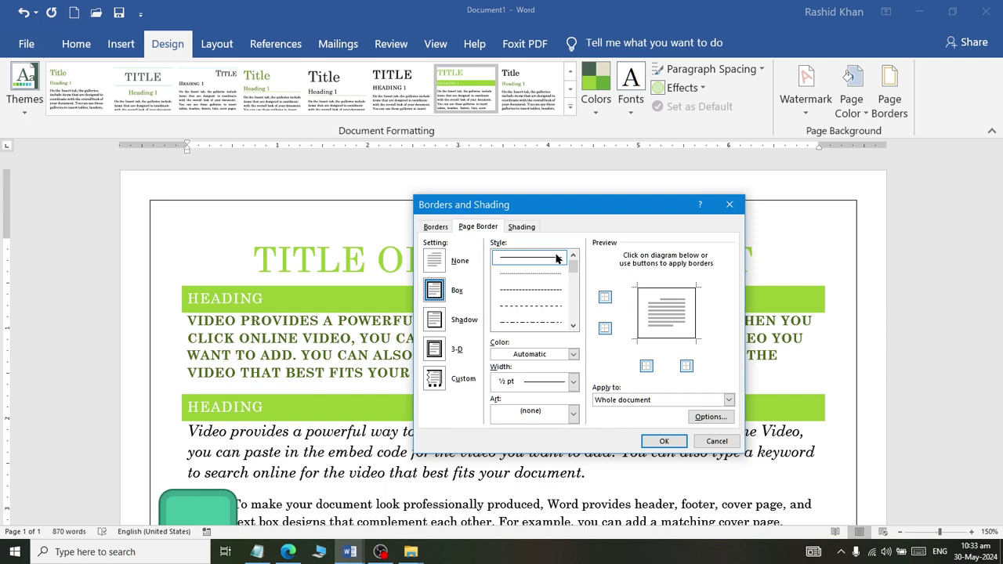
click(434, 318)
click(663, 441)
click(889, 82)
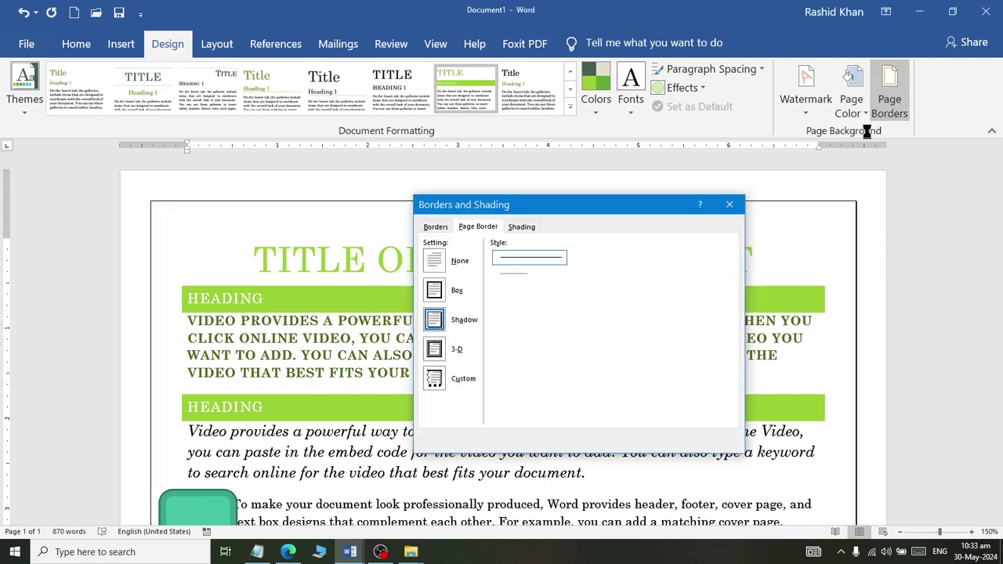
click(434, 348)
click(663, 441)
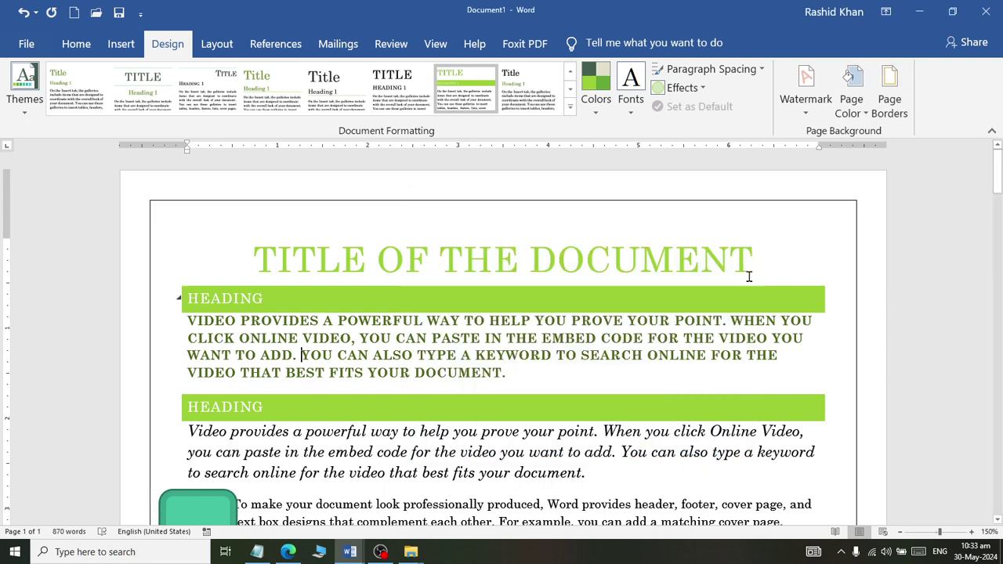
Switch the page border to a dashed 3-D line style
click(889, 82)
click(573, 325)
click(572, 325)
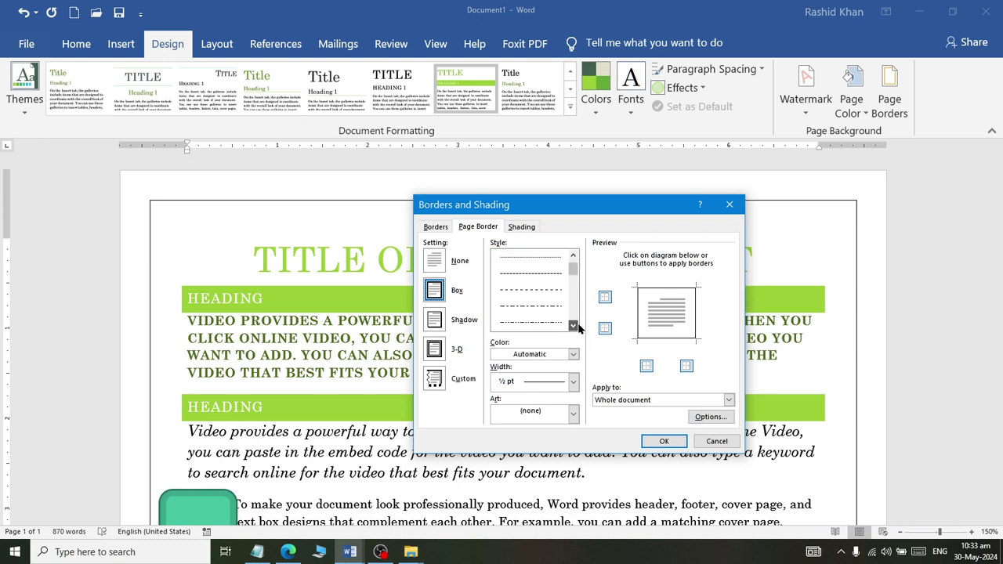
click(530, 321)
click(434, 349)
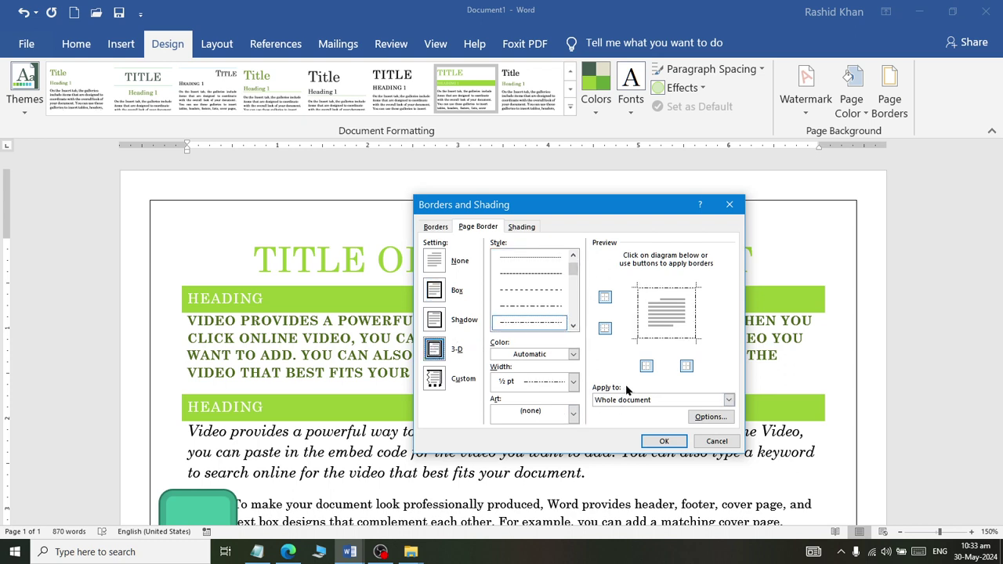
click(664, 441)
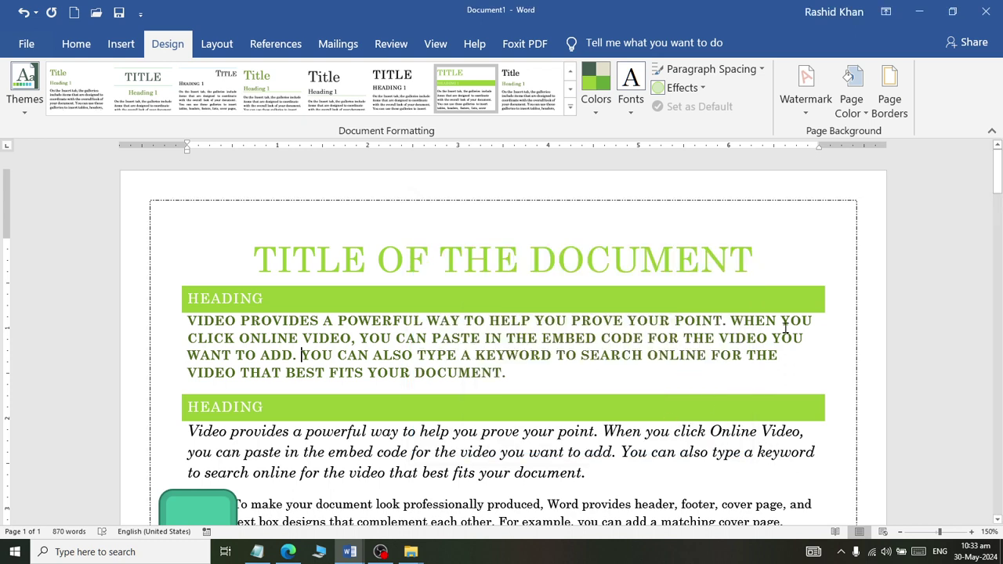
Make the dashed page border 3 pt wide and dark green
click(889, 82)
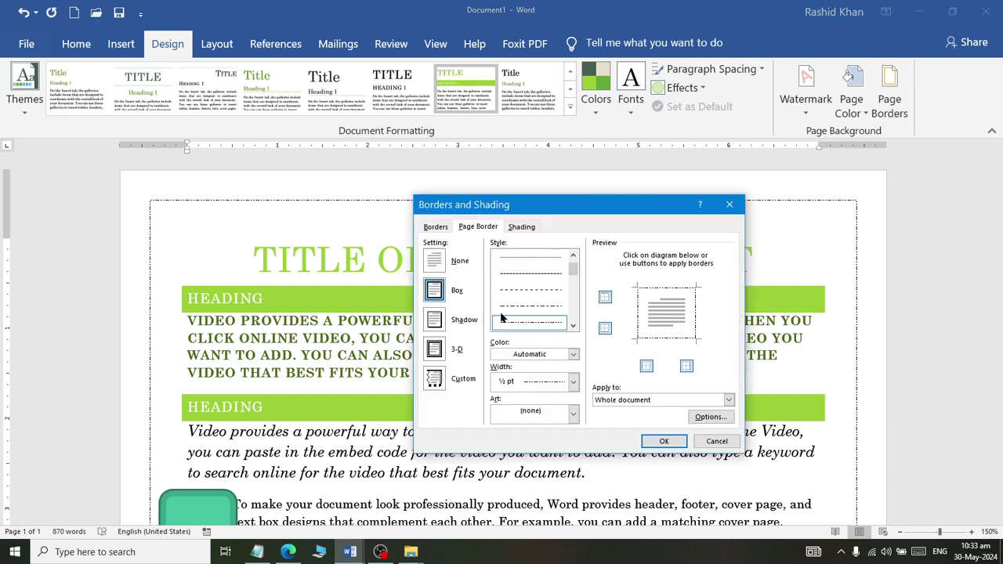
click(573, 381)
click(546, 330)
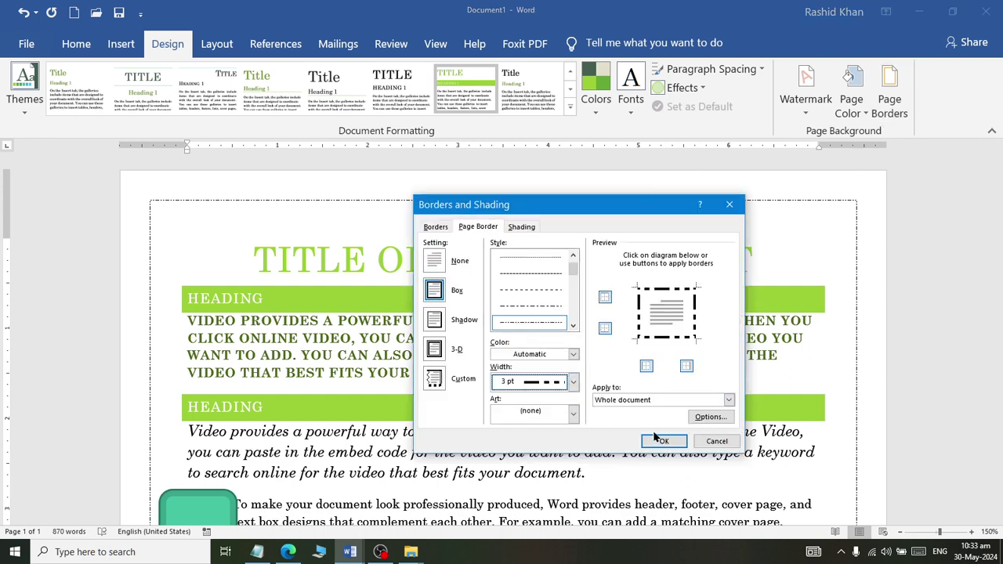
click(663, 441)
click(909, 88)
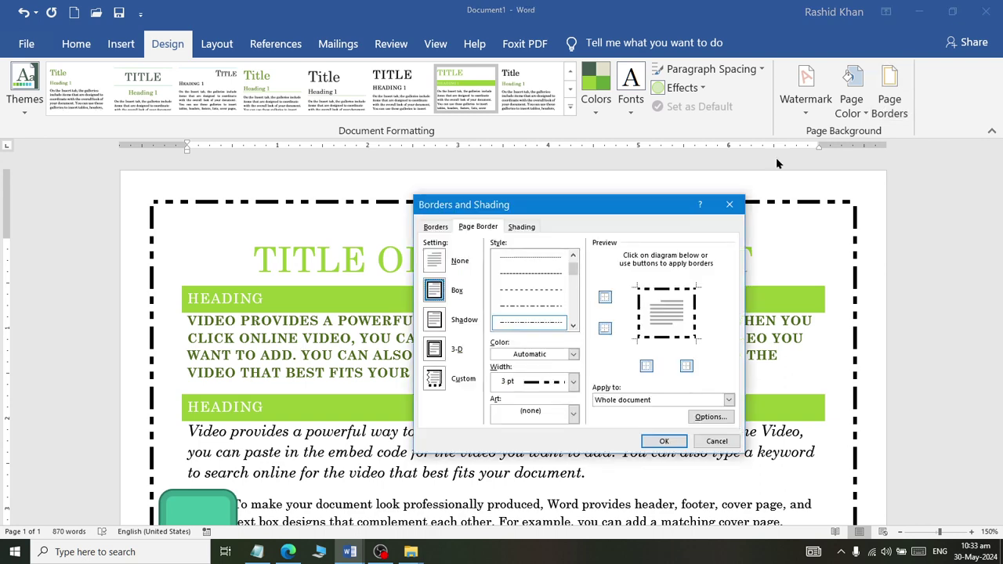
click(571, 355)
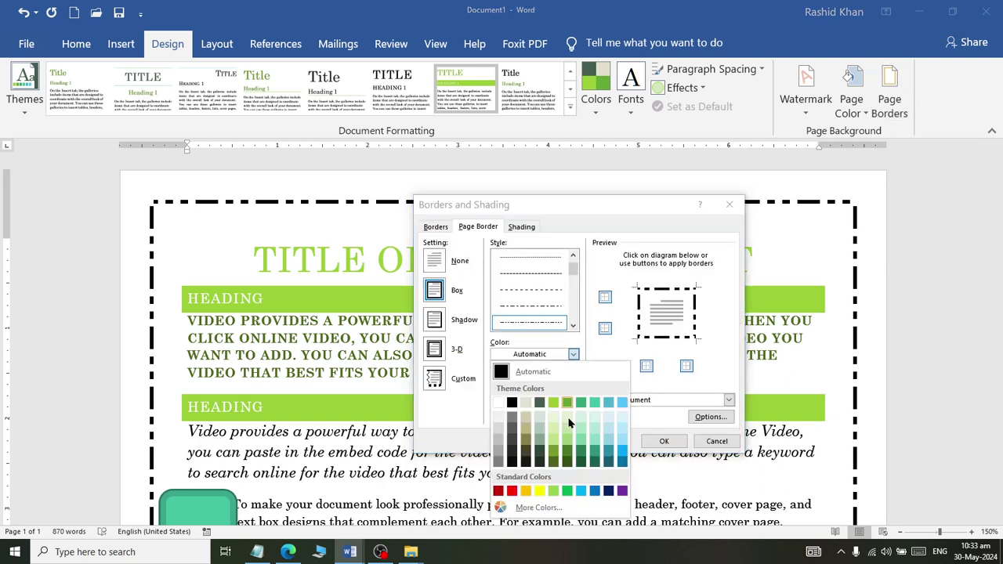
click(572, 470)
click(662, 441)
Apply the leaf art page border and recolour it orange-yellow
click(889, 88)
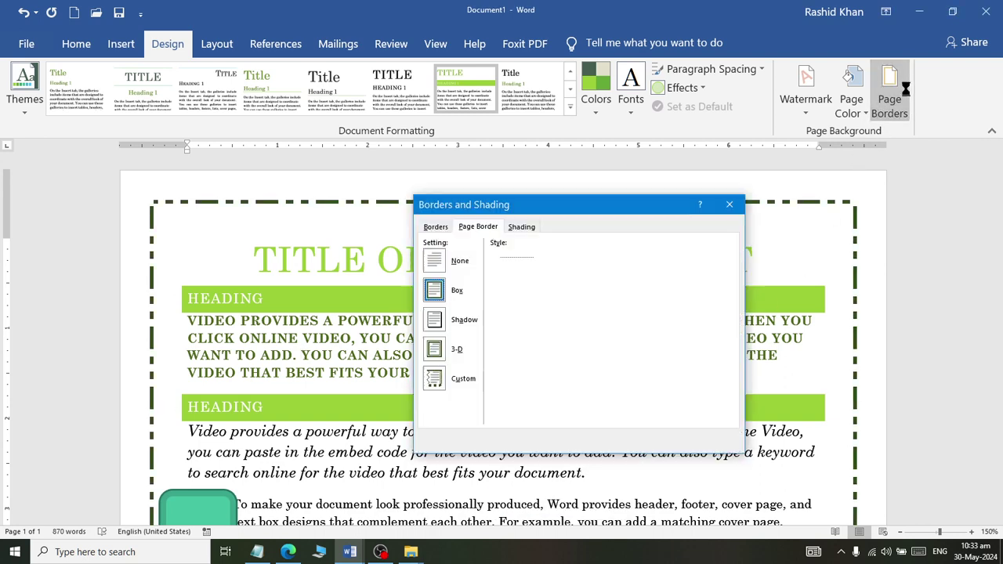
click(574, 413)
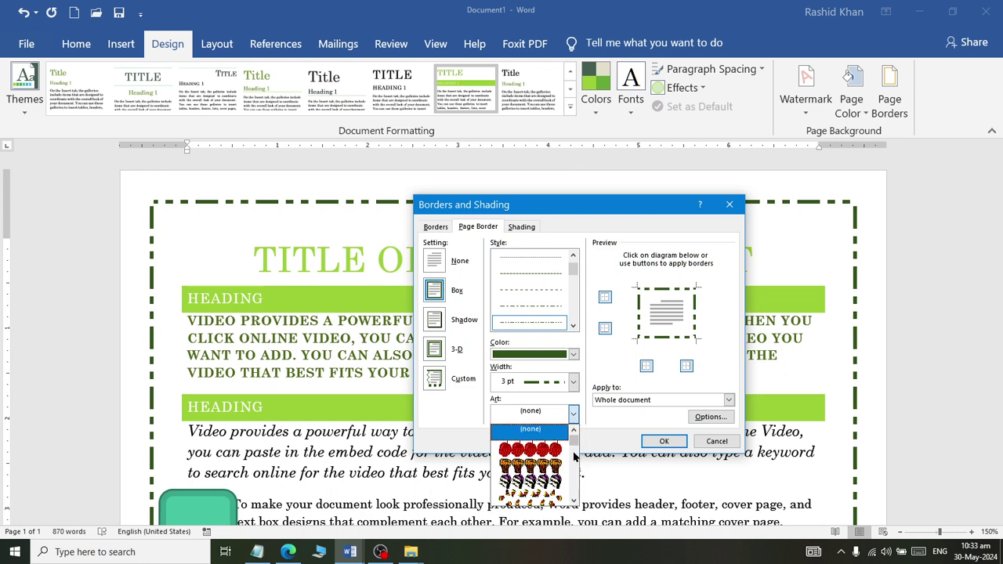
drag(573, 438, 577, 467)
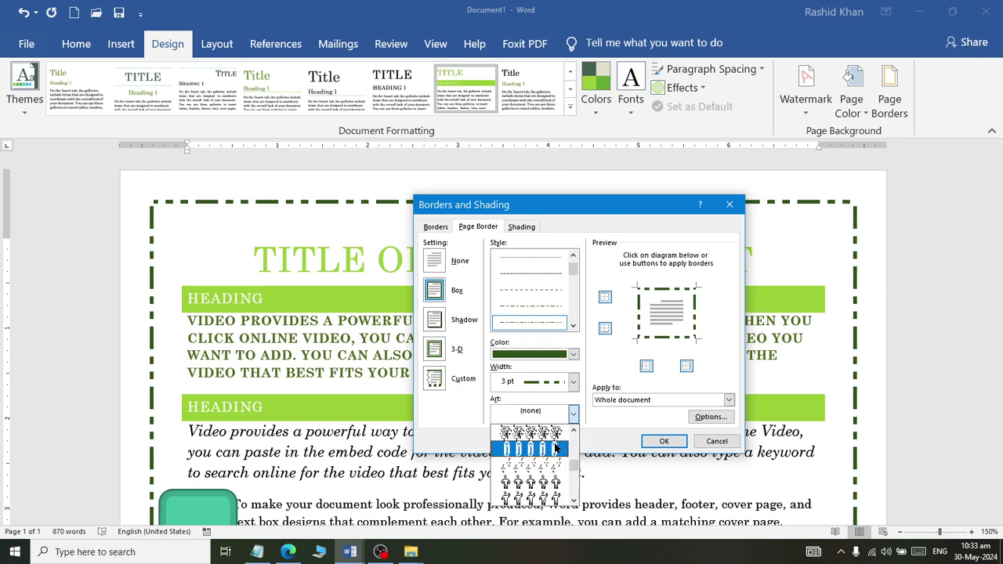
click(529, 449)
click(663, 441)
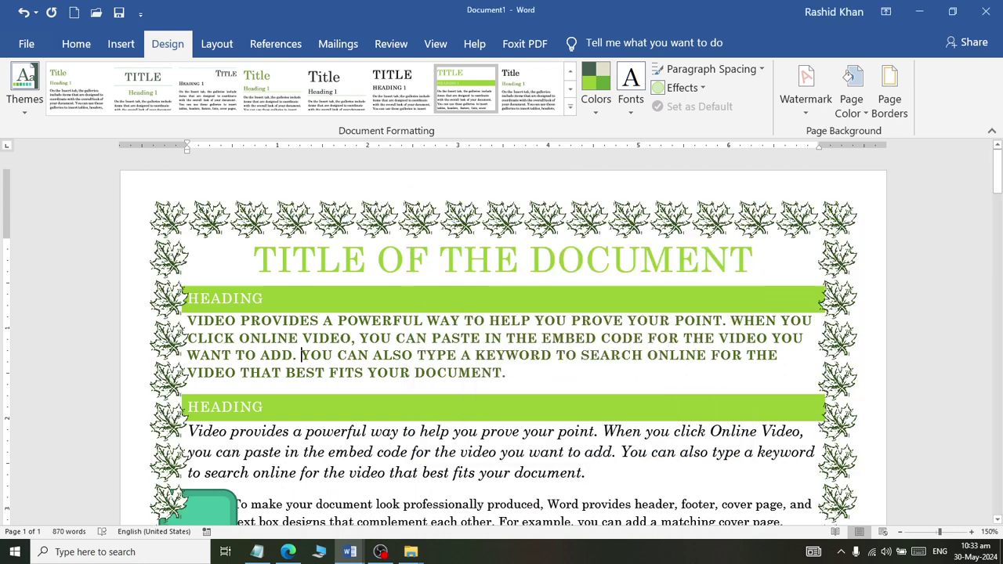
click(887, 95)
click(566, 354)
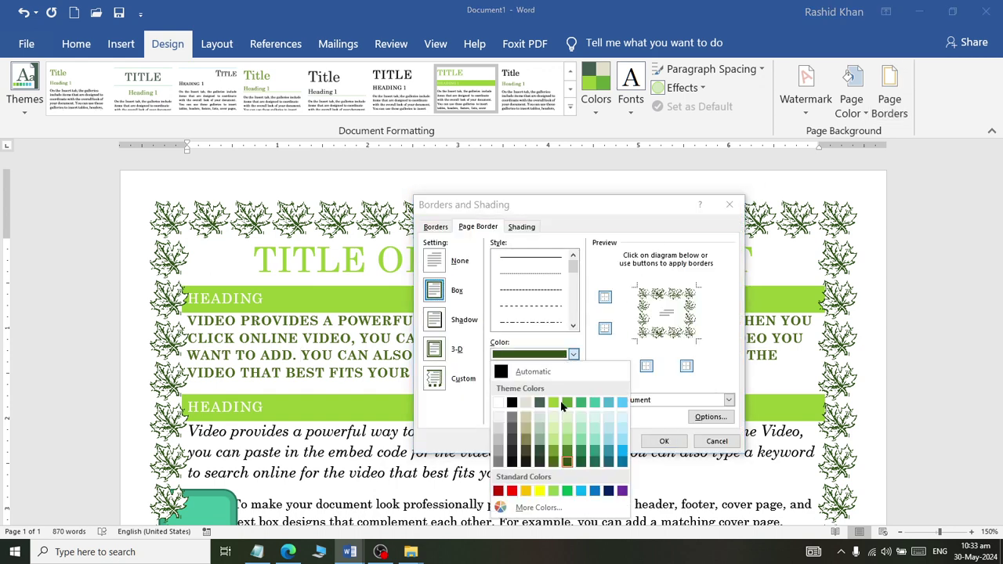
click(523, 491)
click(663, 441)
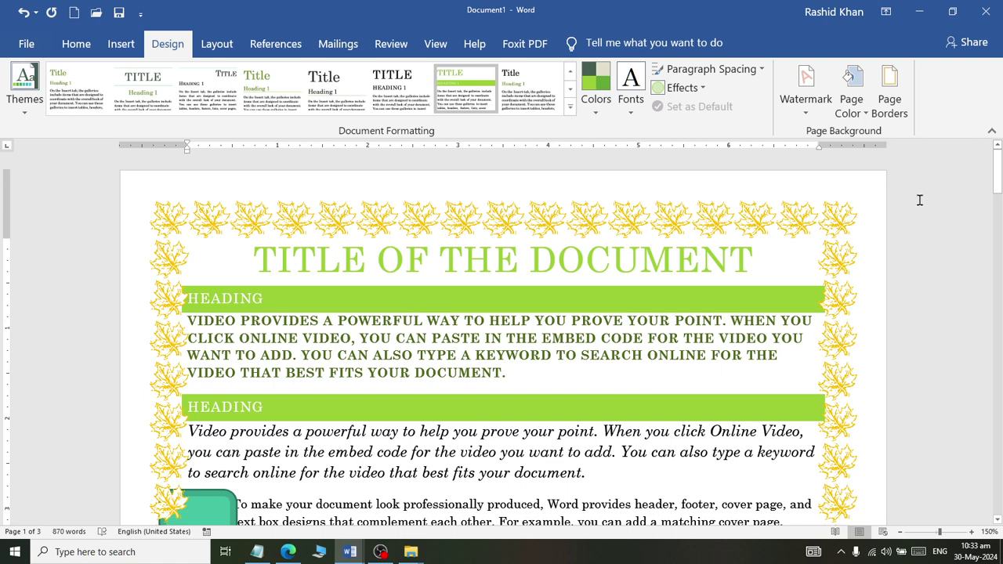
Set the leaf art border width to 26 pt
click(892, 86)
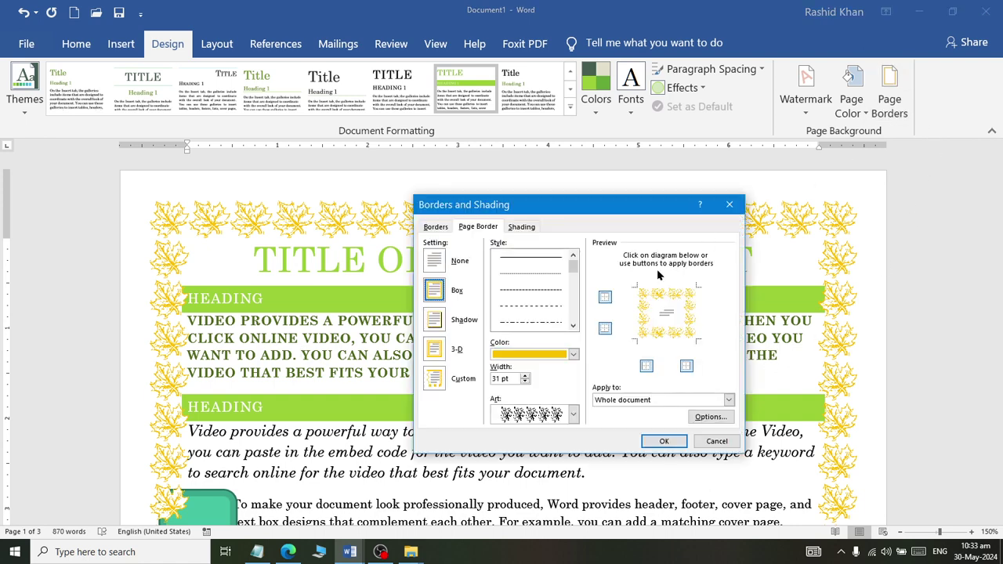
click(523, 383)
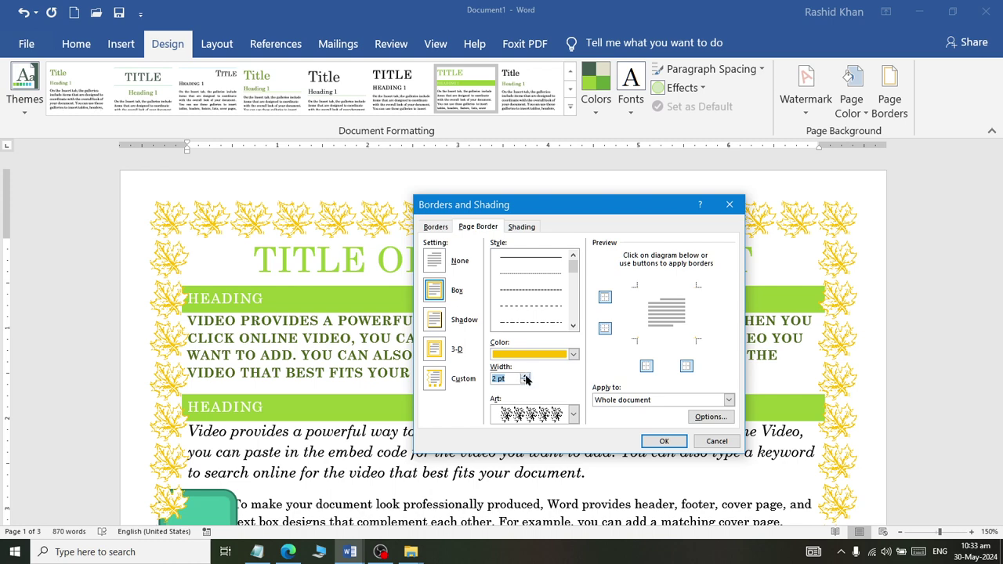
click(525, 376)
click(662, 440)
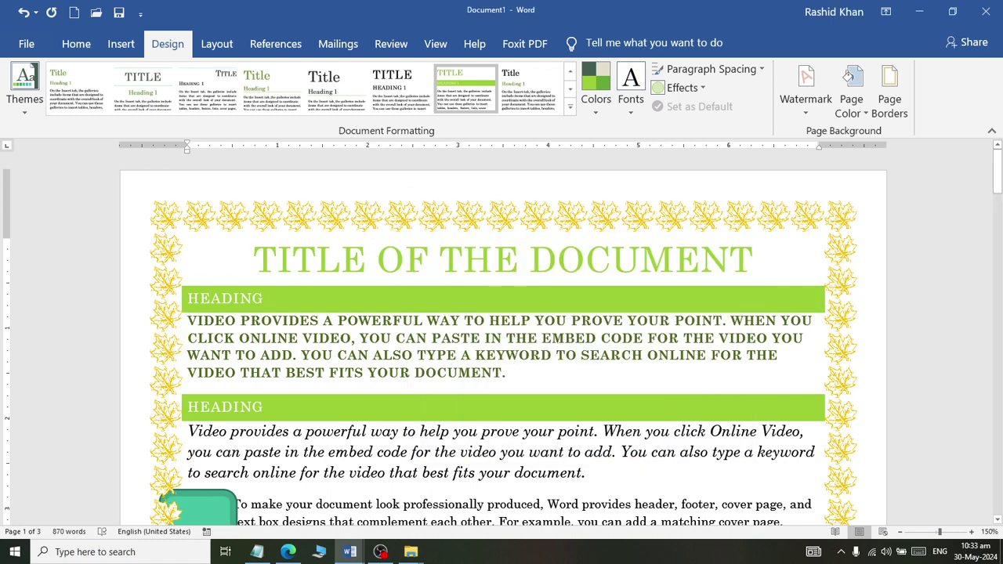
Remove the page border by choosing the None setting
click(889, 90)
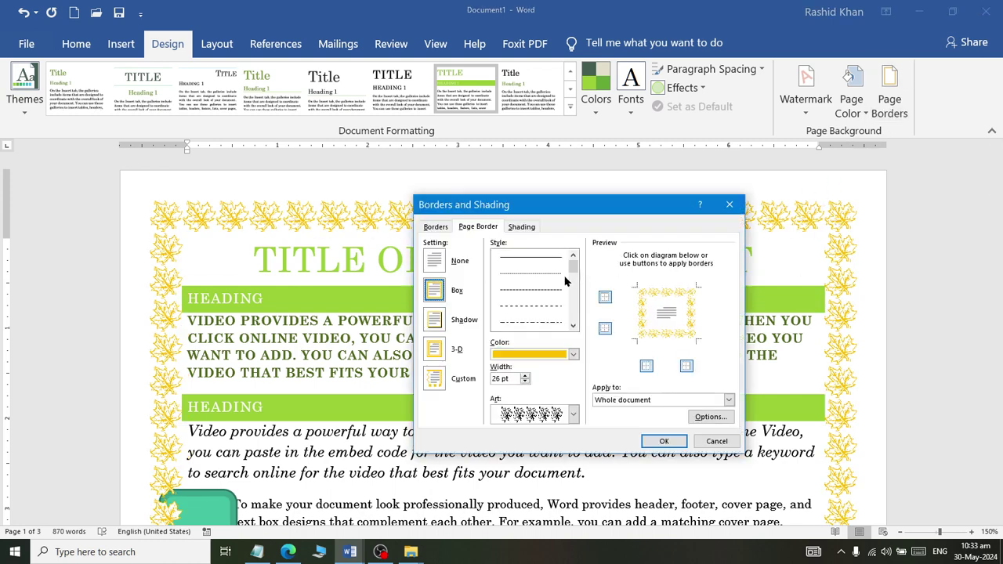
click(434, 261)
click(663, 440)
Apply the star art page border and scroll through all three pages to check it
click(889, 91)
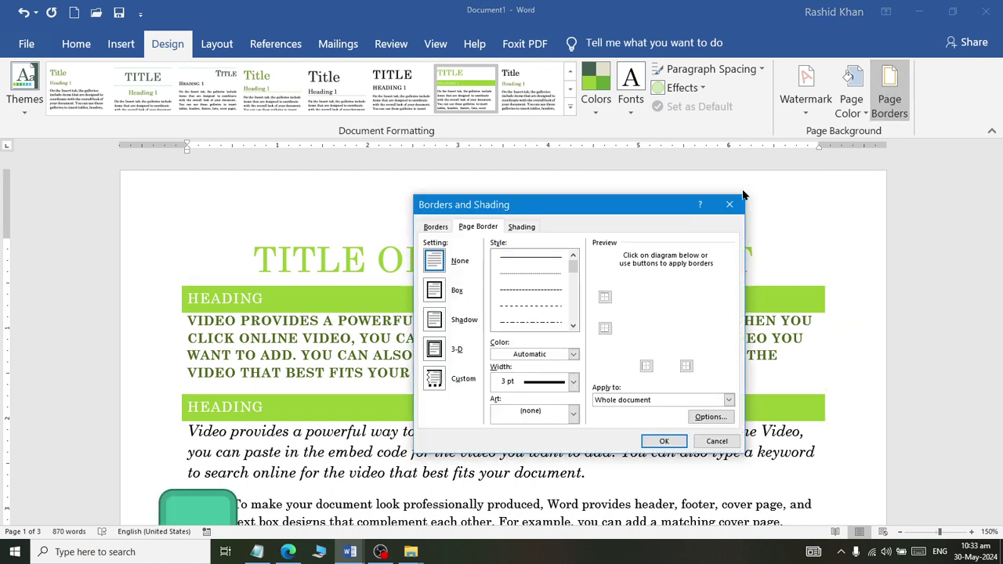
click(572, 412)
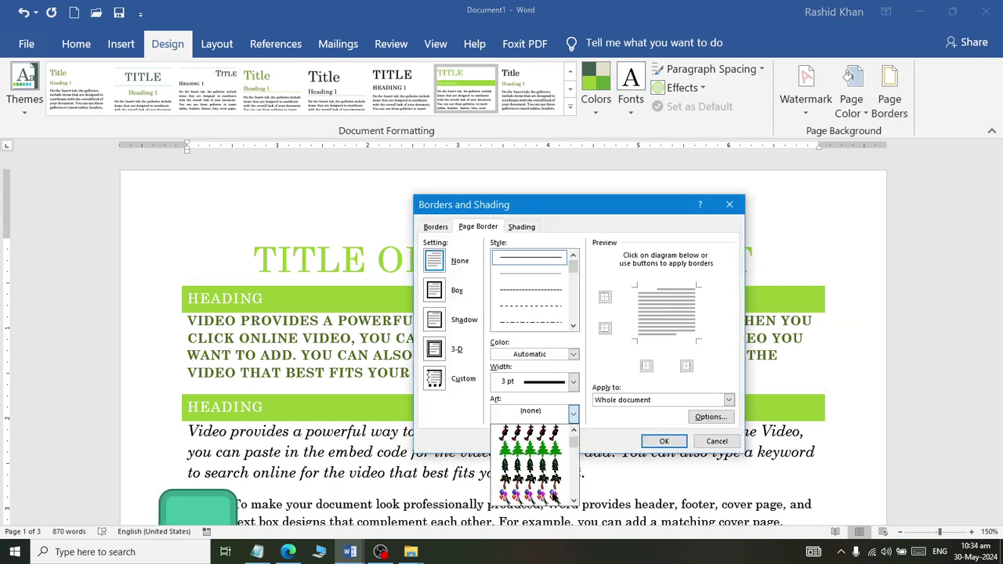
scroll(553, 495, down, 3)
click(548, 493)
click(663, 441)
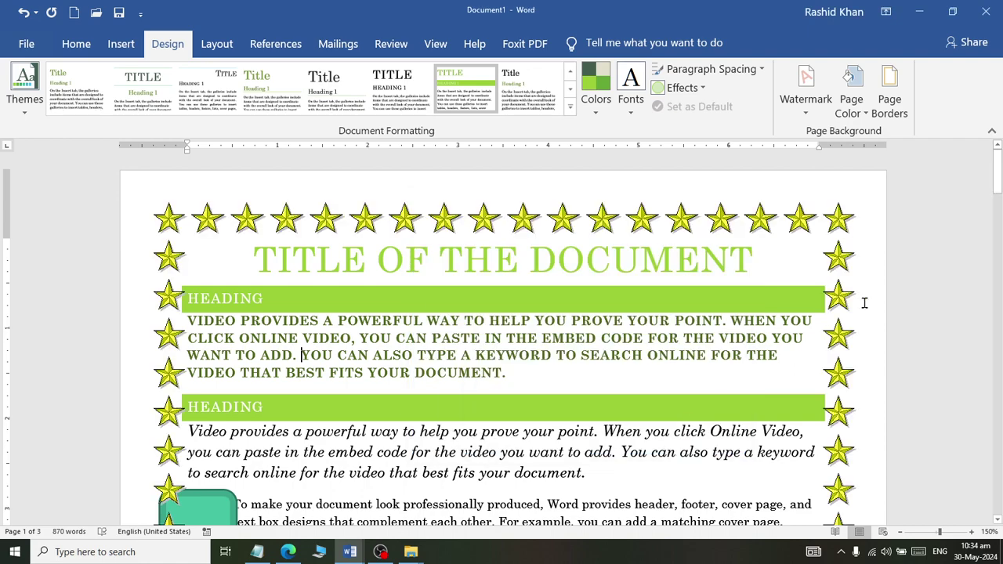
drag(997, 172, 924, 443)
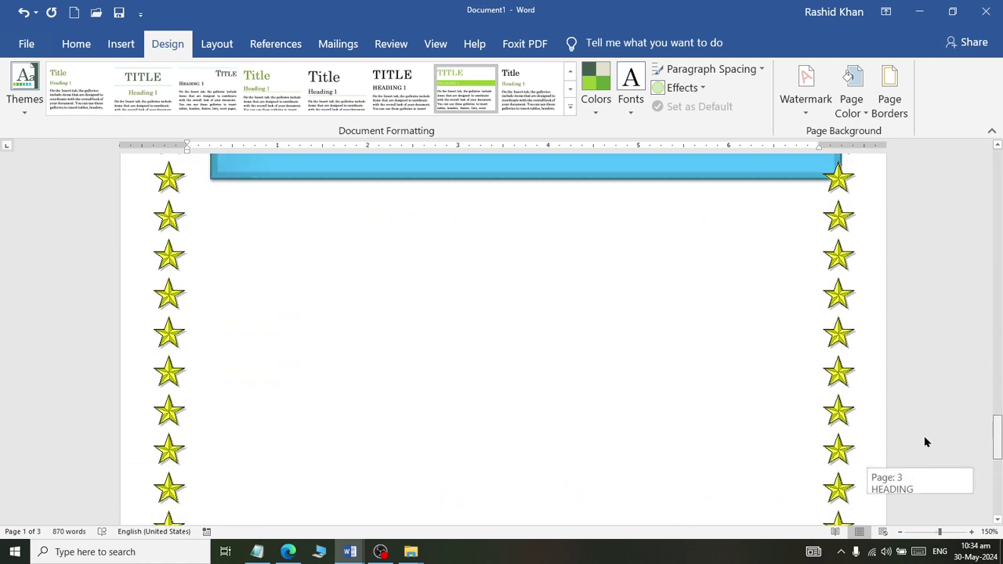
ctrl+scroll(717, 332, down, 5)
ctrl+scroll(717, 332, down, 1)
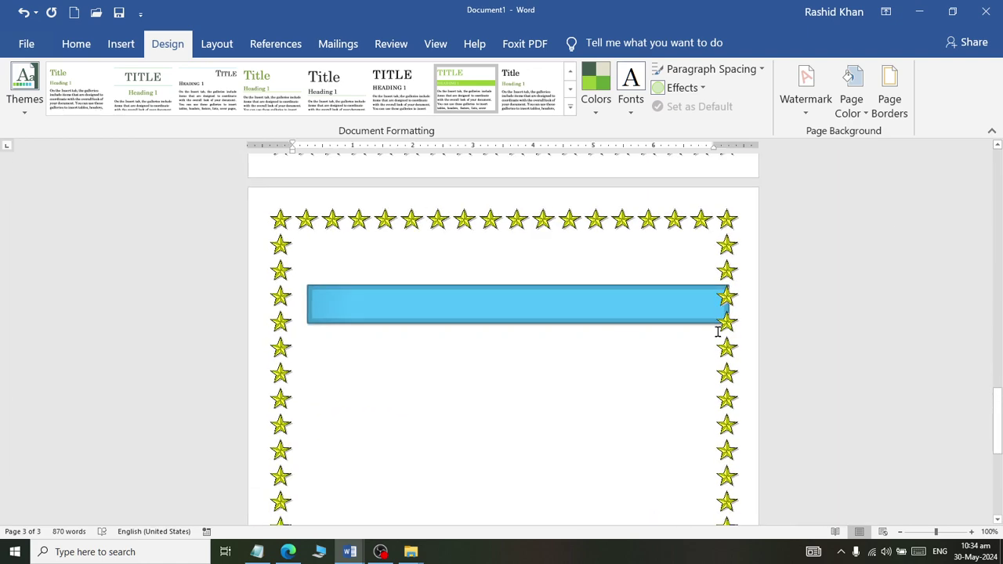
ctrl+scroll(717, 332, down, 3)
ctrl+scroll(717, 332, down, 1)
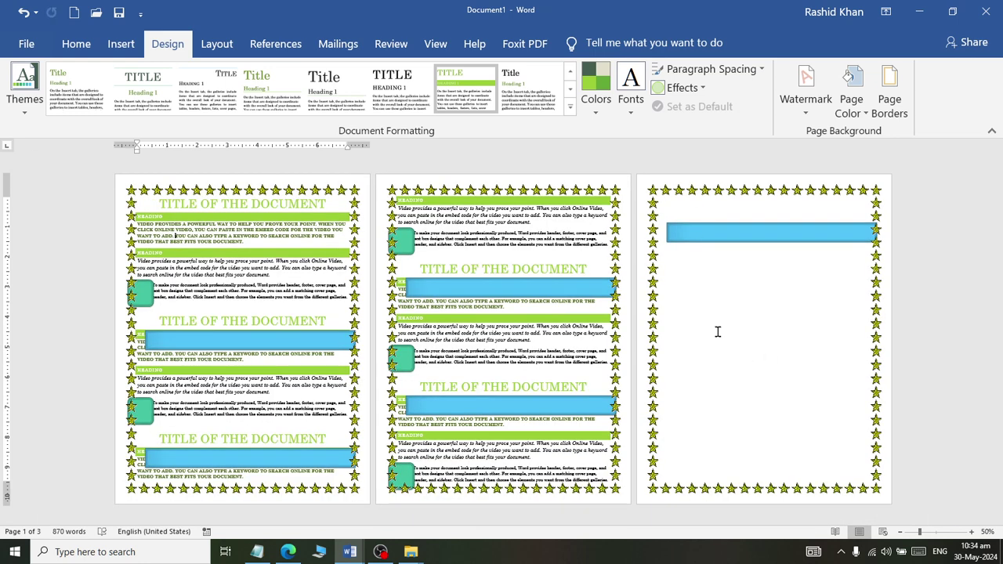
Limit the star border to the first page only
click(889, 98)
click(688, 400)
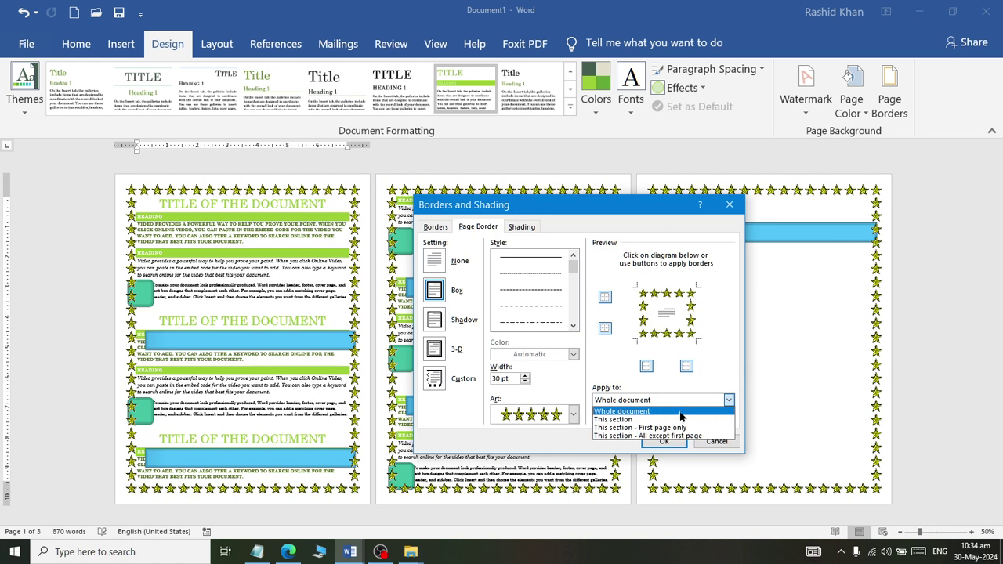
click(668, 428)
click(664, 441)
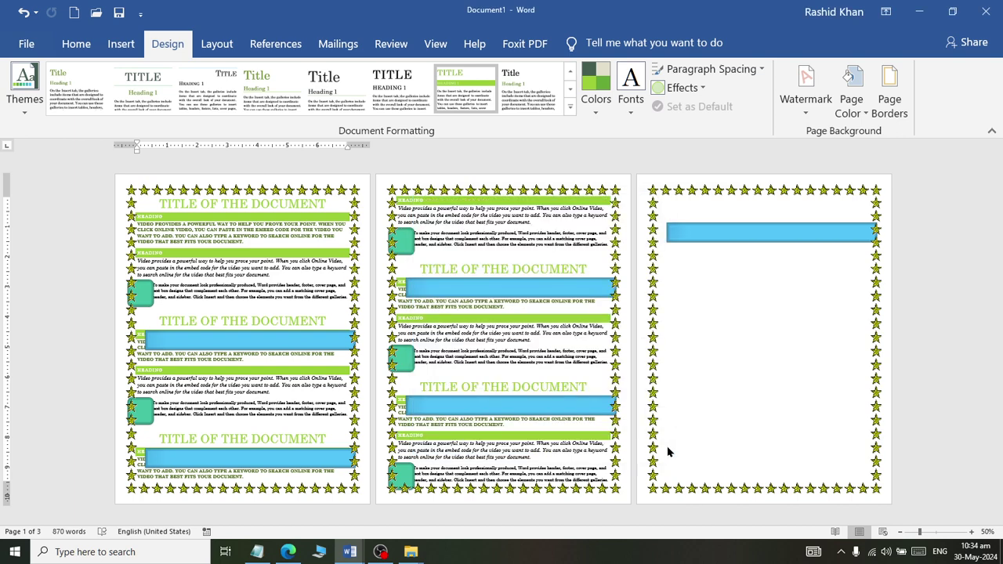
Apply the star border to all pages except the first
click(889, 98)
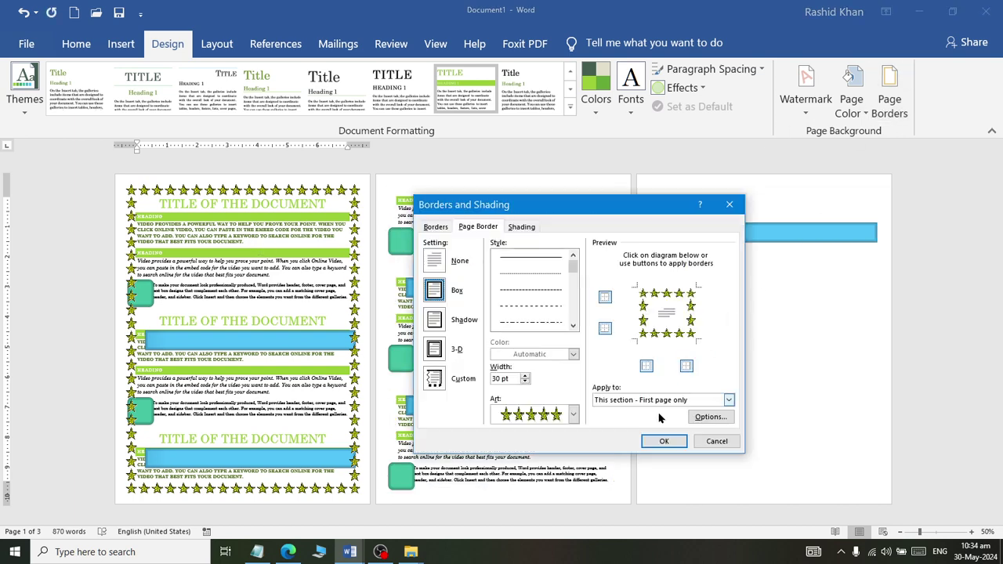
click(729, 399)
click(651, 435)
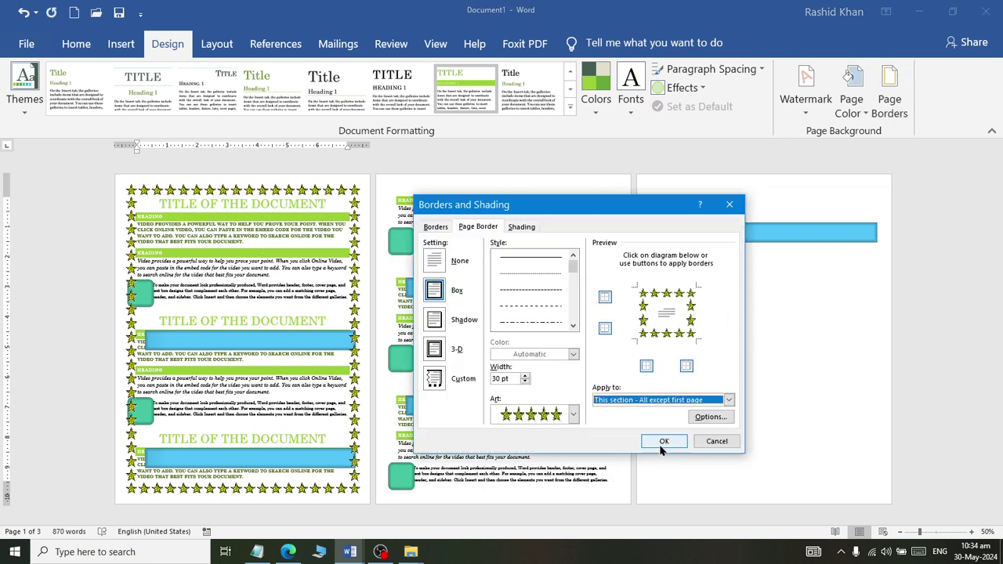
click(663, 441)
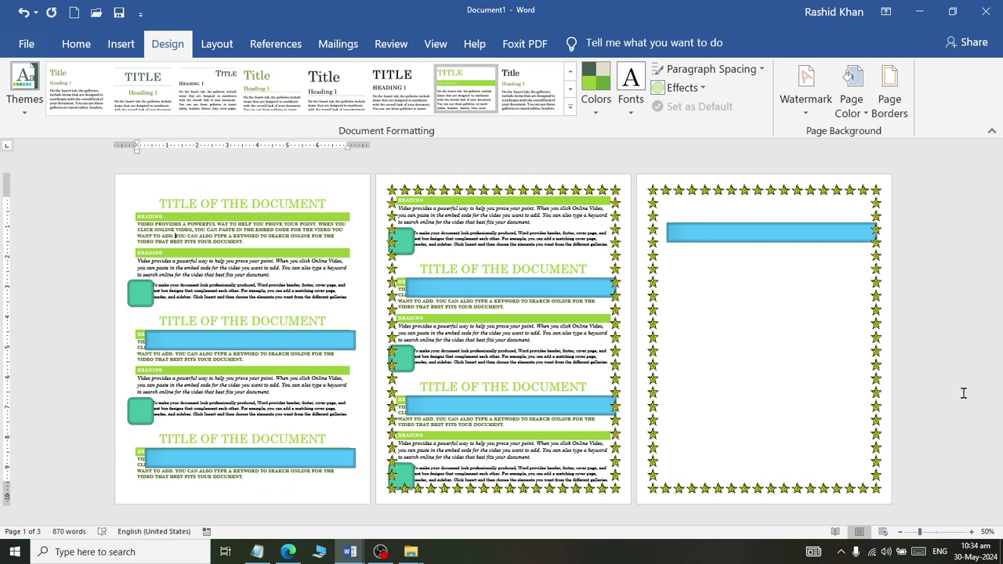
Apply the star border to the whole document
click(889, 98)
click(729, 399)
click(623, 410)
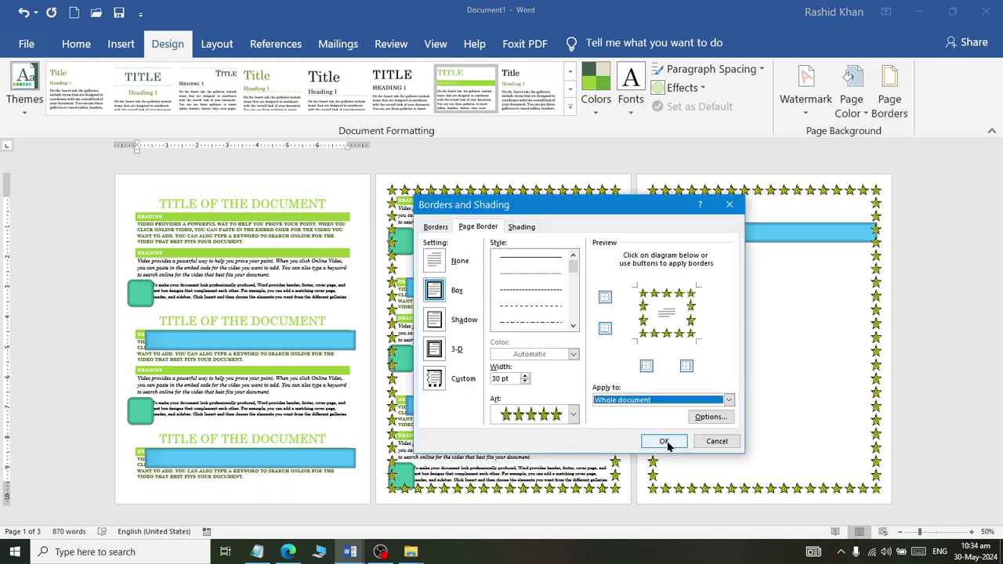
click(664, 441)
click(890, 94)
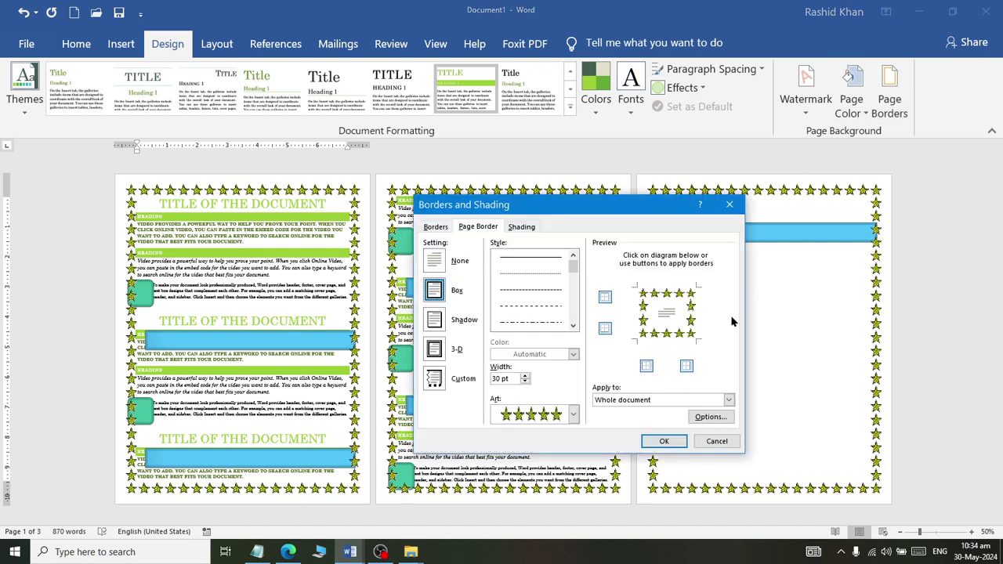
click(709, 417)
Set the star border's Top, Bottom, Left and Right margins to 0 pt and apply
drag(433, 129, 658, 191)
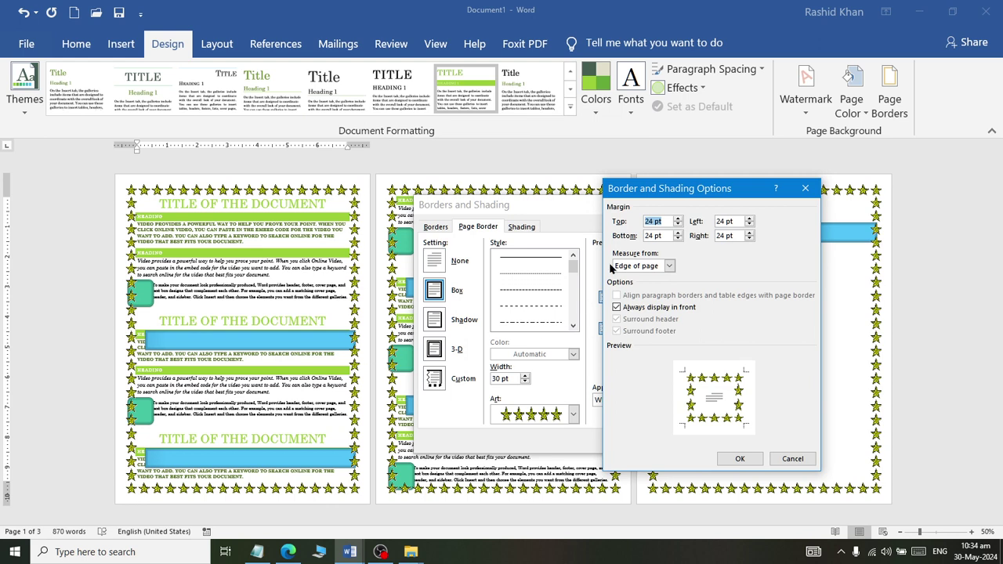
text(0)
key(Tab)
text(0)
key(Tab)
text(0	0)
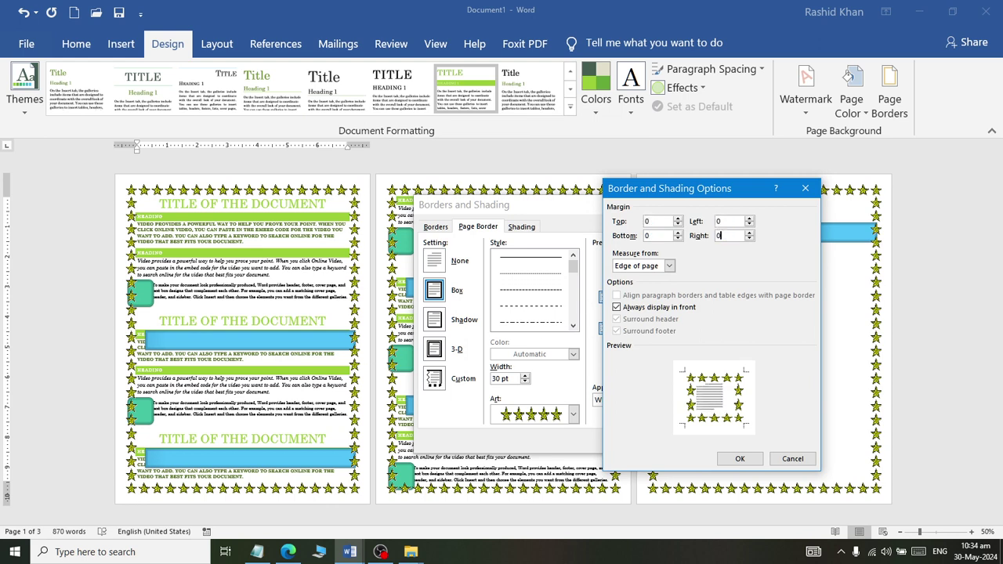
click(740, 458)
click(662, 443)
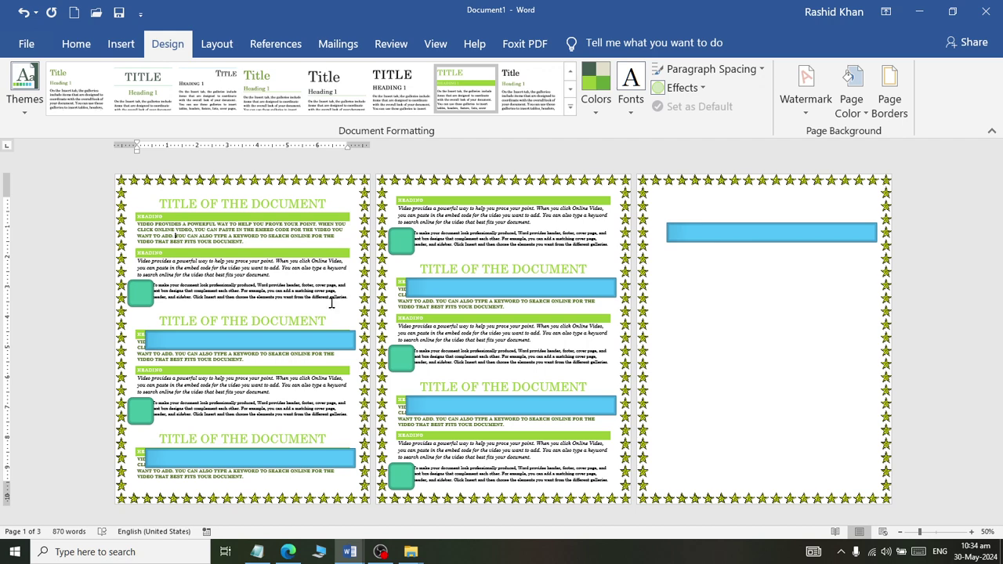
ctrl+scroll(331, 304, up, 7)
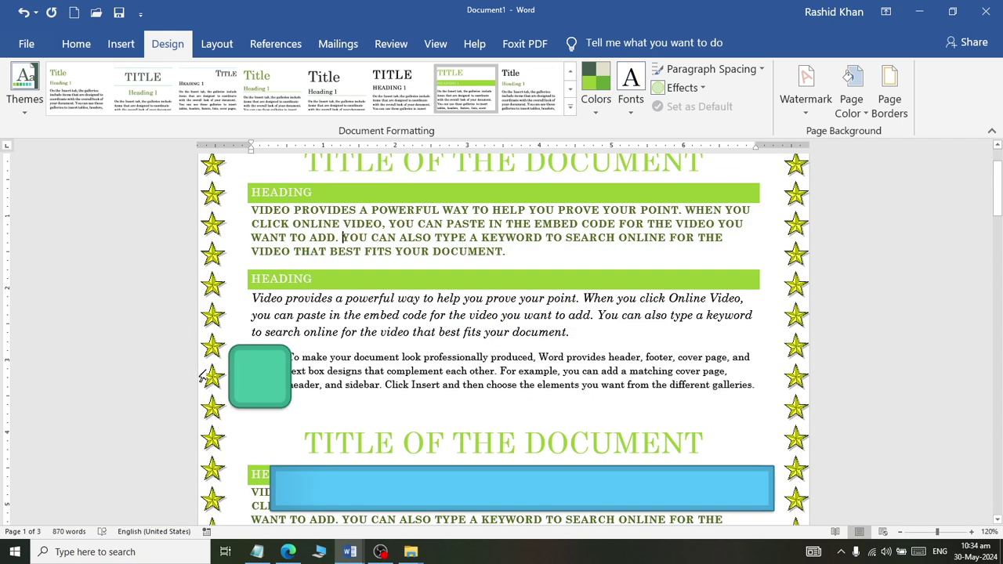
Reduce the star page border width to 11 pt
click(889, 98)
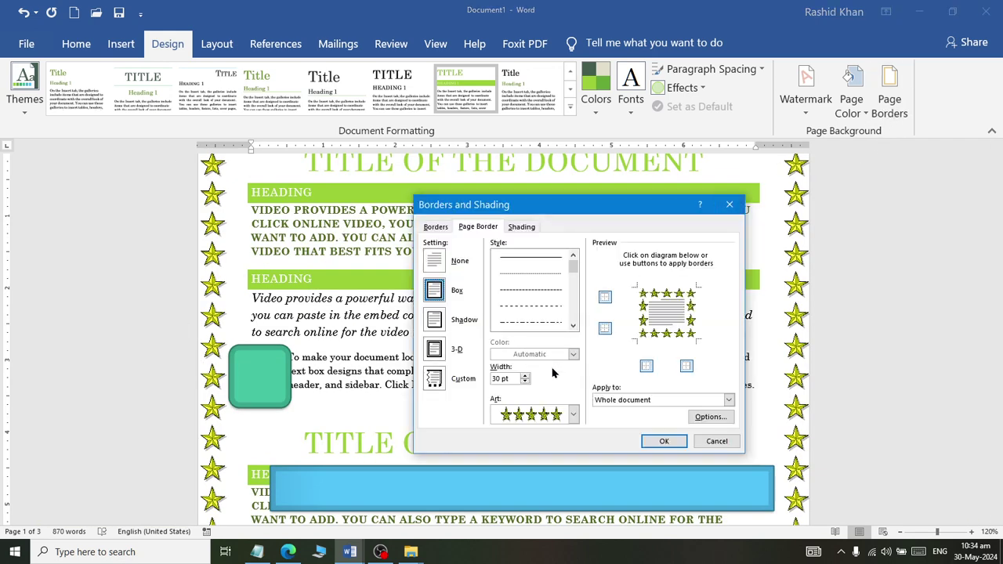
click(524, 382)
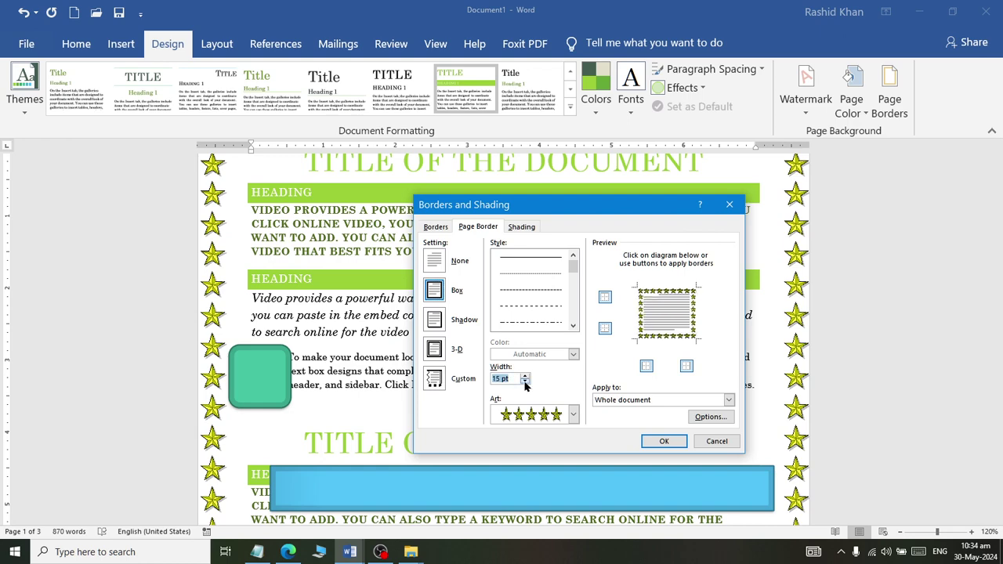
click(666, 442)
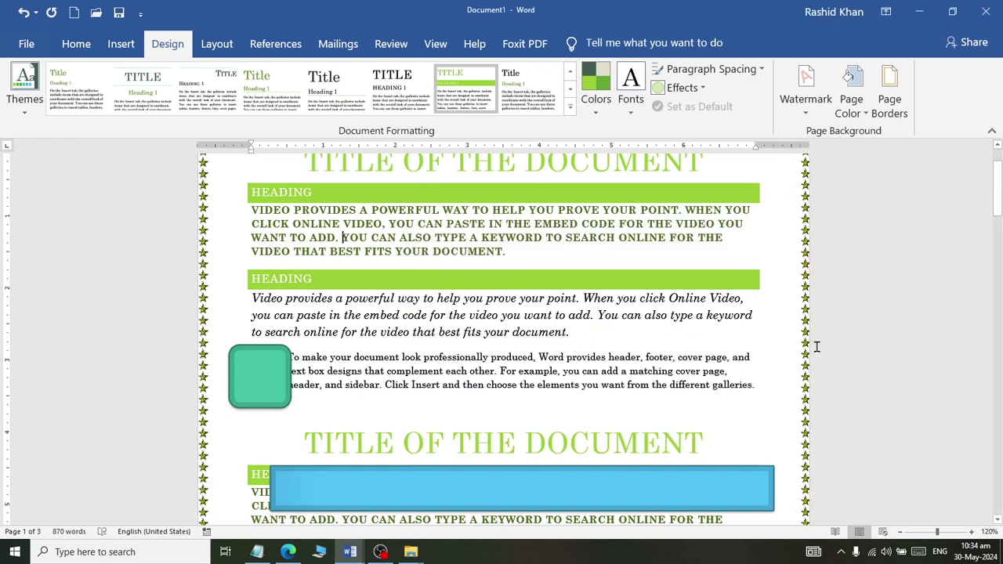
Set the star border margins to 15 pt from each page edge
click(889, 97)
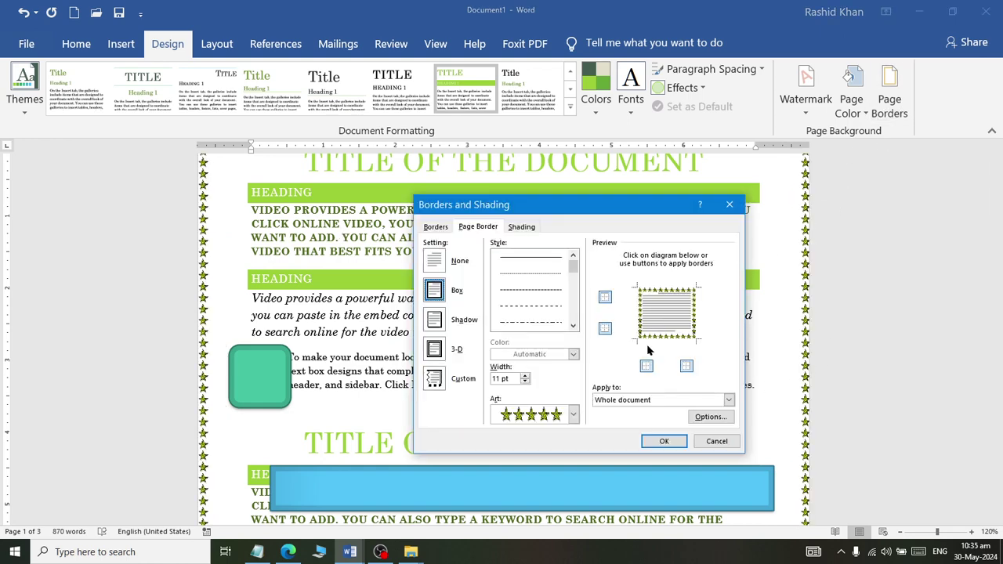
click(710, 417)
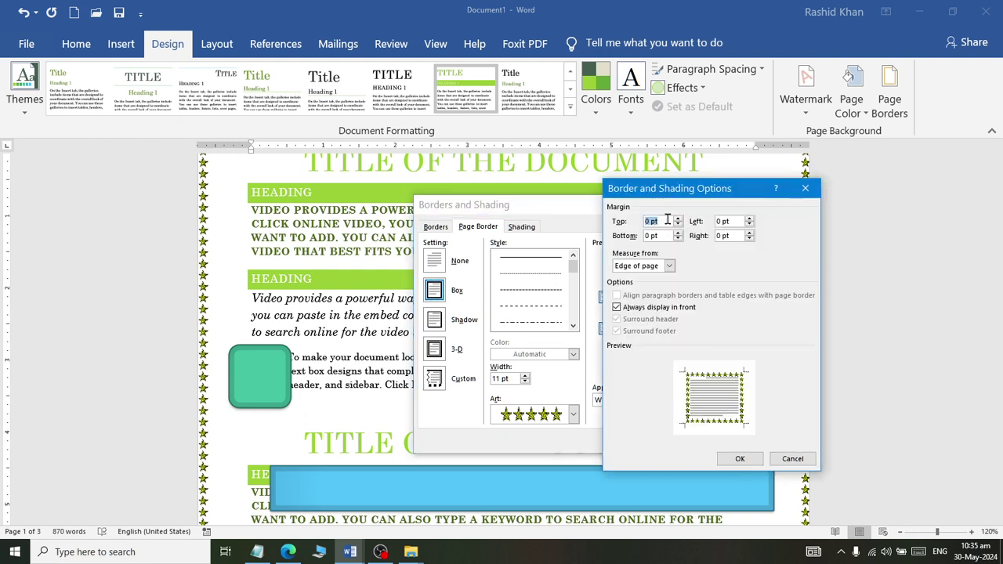
text(15)
key(Tab)
text(15)
key(Tab)
text(15)
key(Tab)
key(Tab)
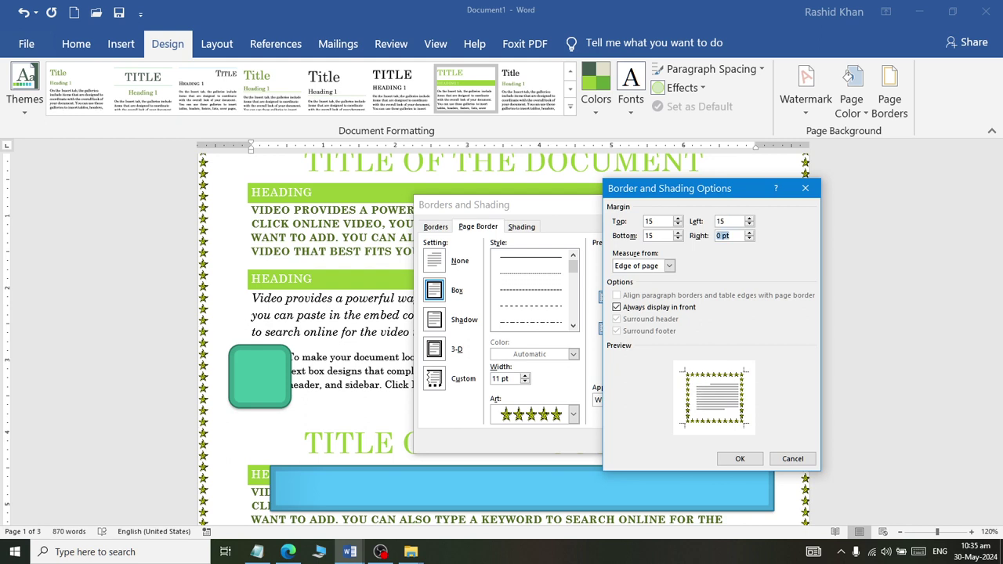
key(shift+Tab)
text(1)
key(Return)
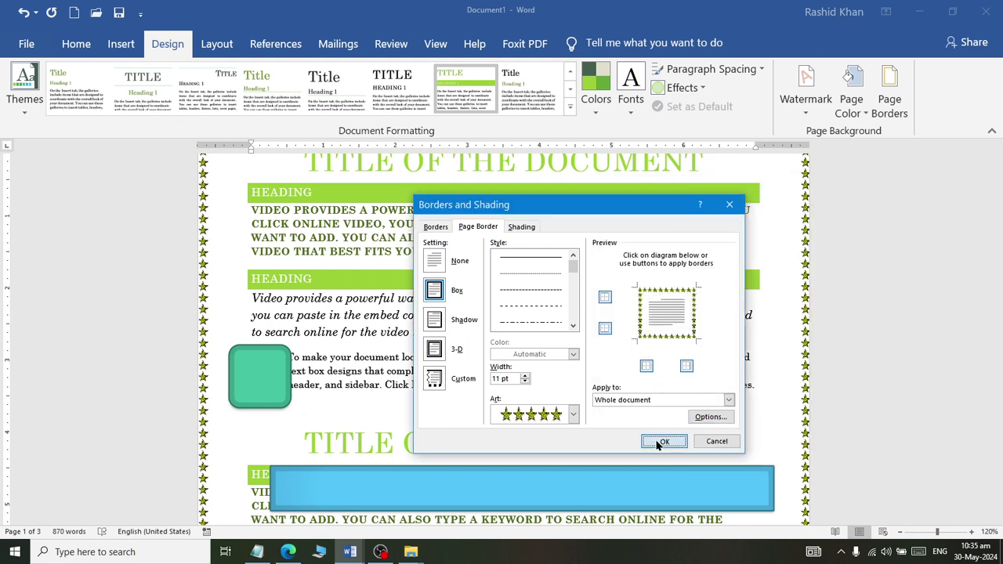
click(664, 441)
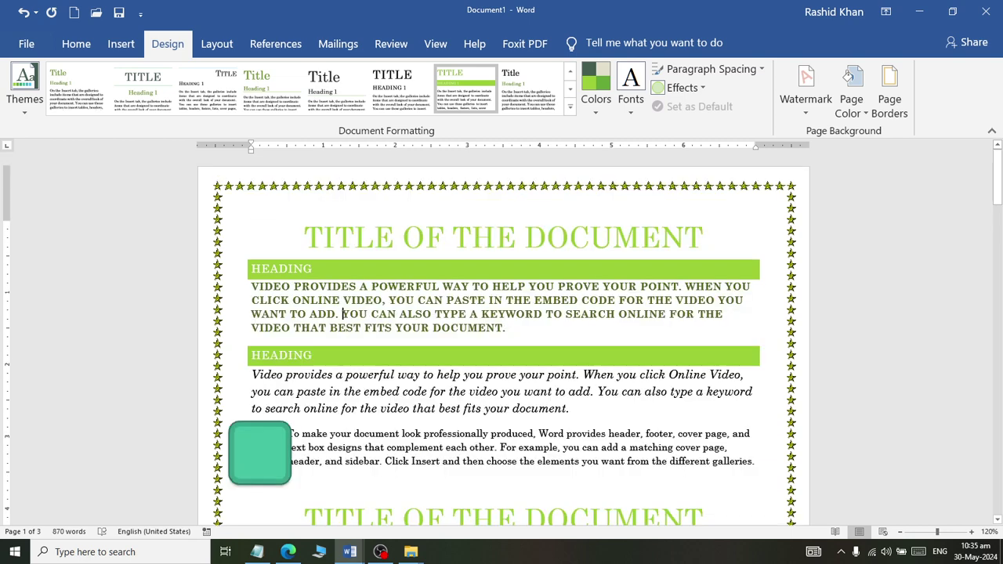
click(889, 90)
Change the star border's top margin to 10 pt, keeping 15 pt elsewhere
click(691, 421)
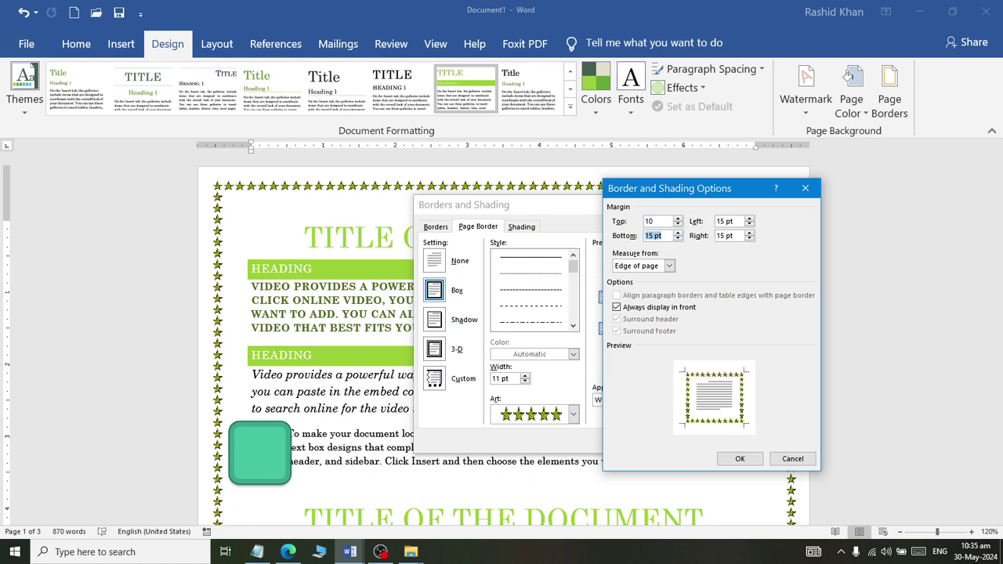
text(1)
key(Return)
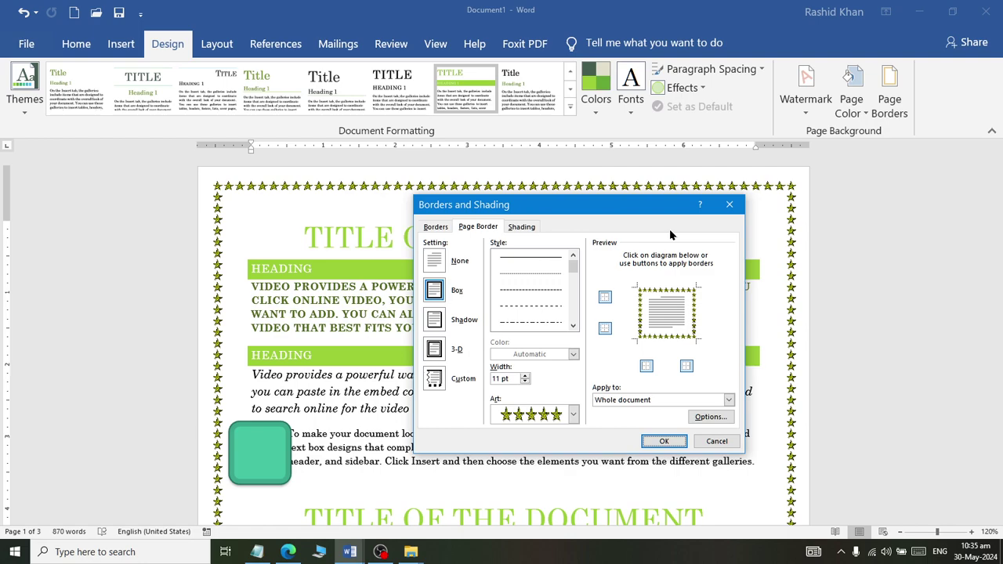
click(663, 441)
scroll(306, 227, down, 10)
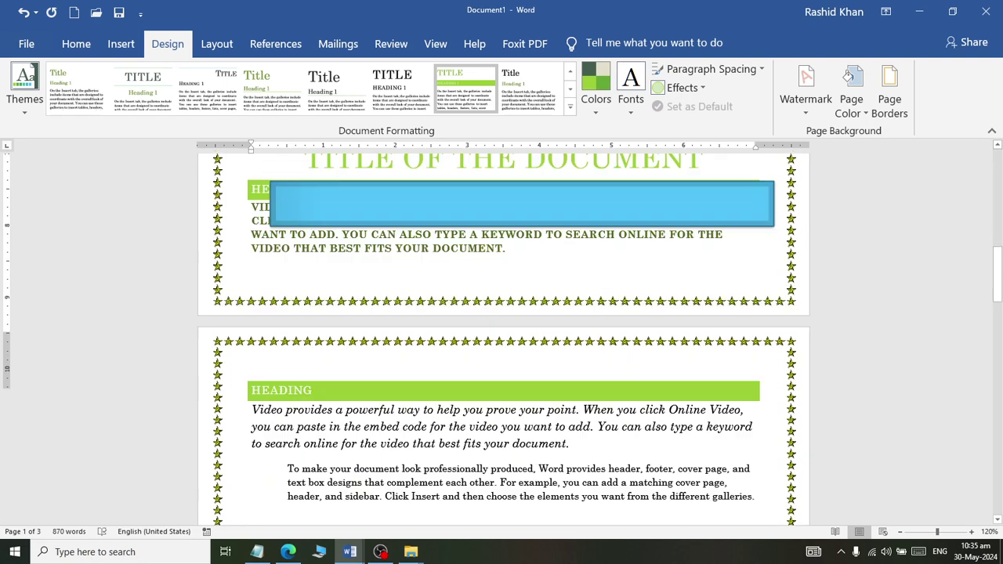
scroll(340, 306, up, 2)
scroll(739, 343, up, 3)
scroll(602, 379, down, 1)
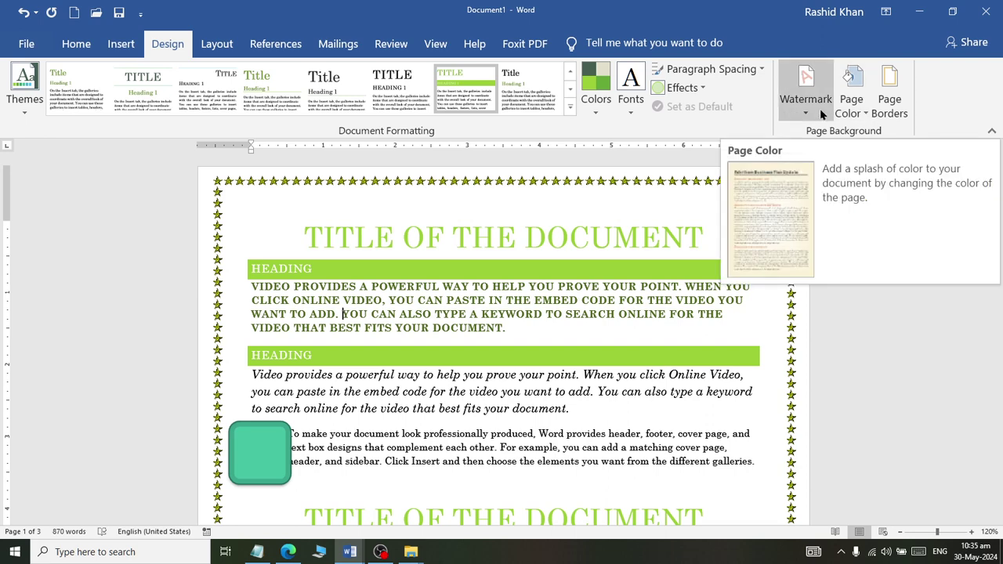
Add the diagonal CONFIDENTIAL watermark to the pages
ctrl+scroll(706, 306, down, 3)
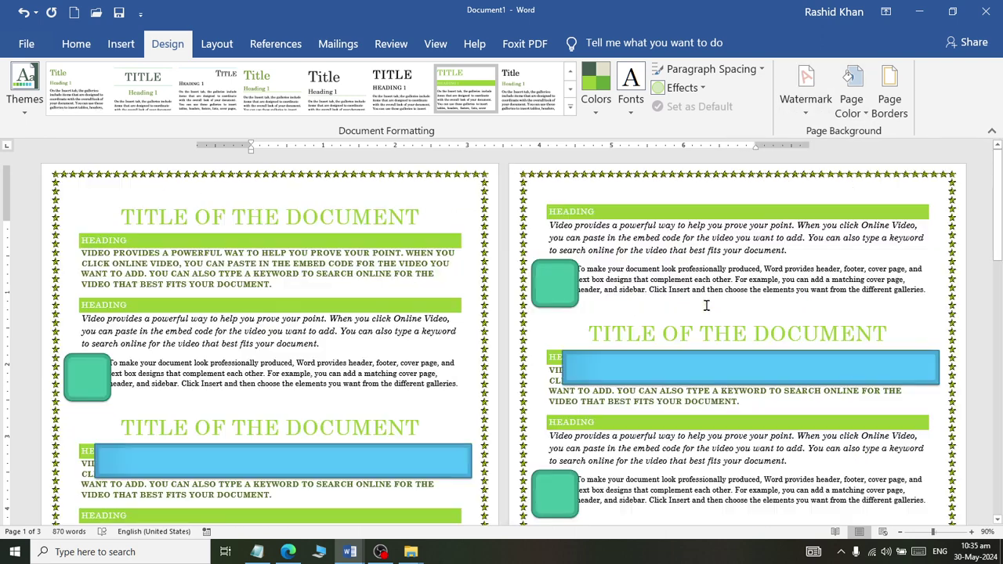
ctrl+scroll(706, 306, down, 4)
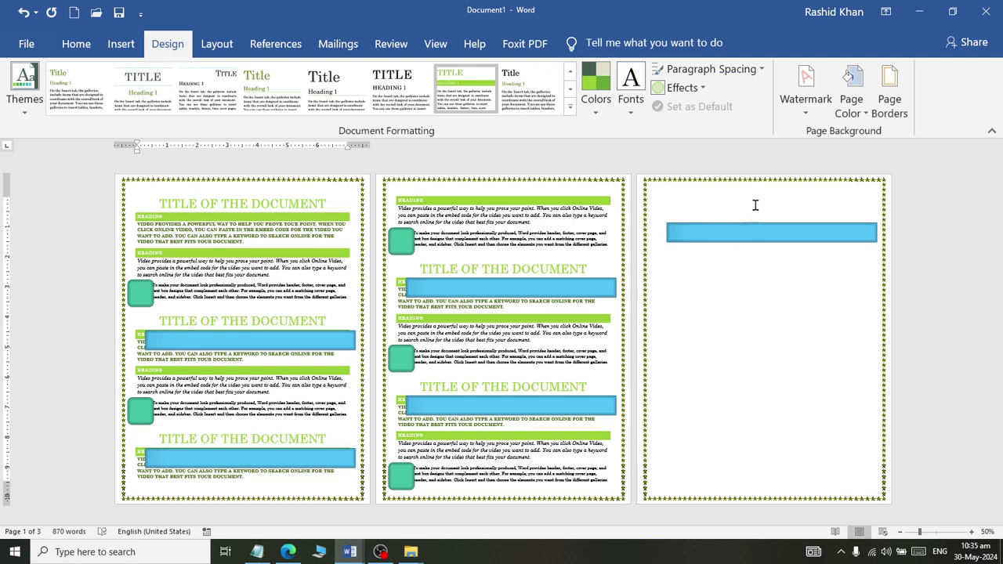
click(791, 106)
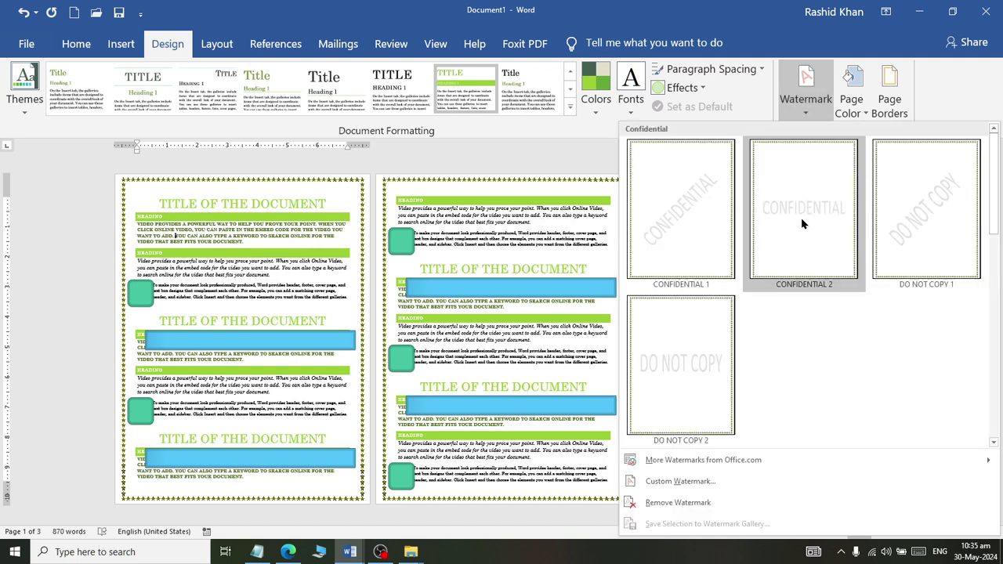
click(802, 224)
Replace it with a custom grey text watermark showing a person's name
click(801, 100)
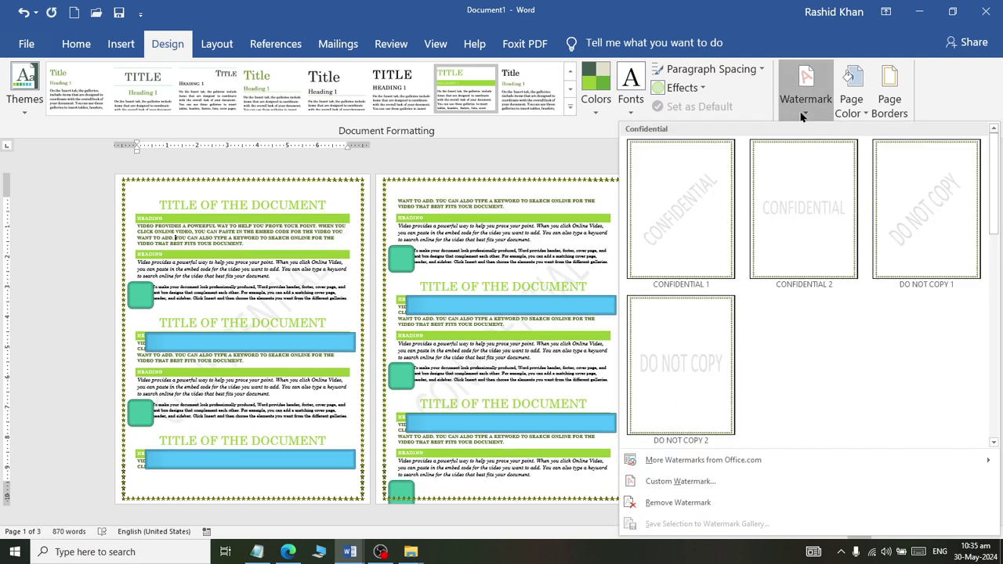
click(734, 488)
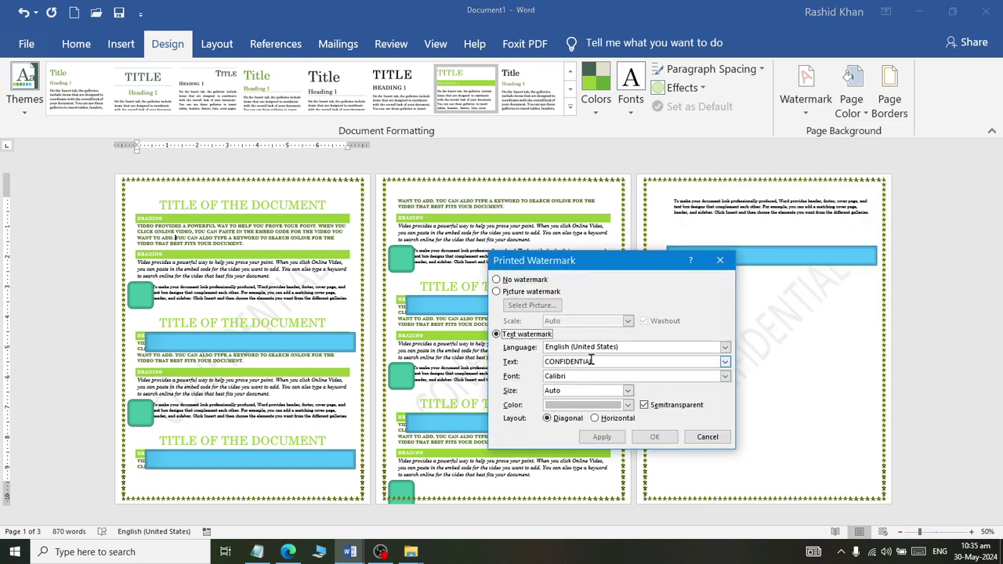
drag(611, 360, 488, 365)
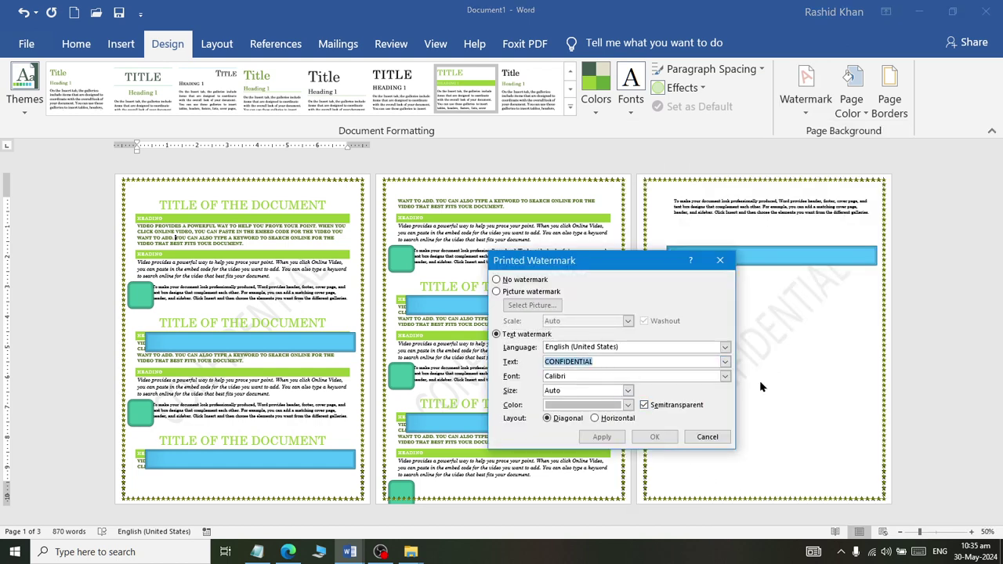
text(K)
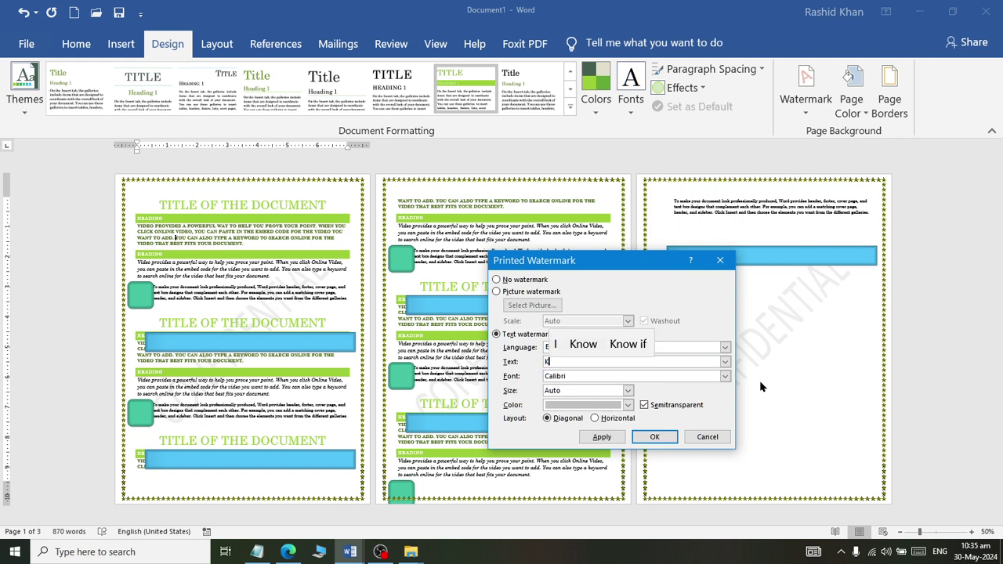
text(rish)
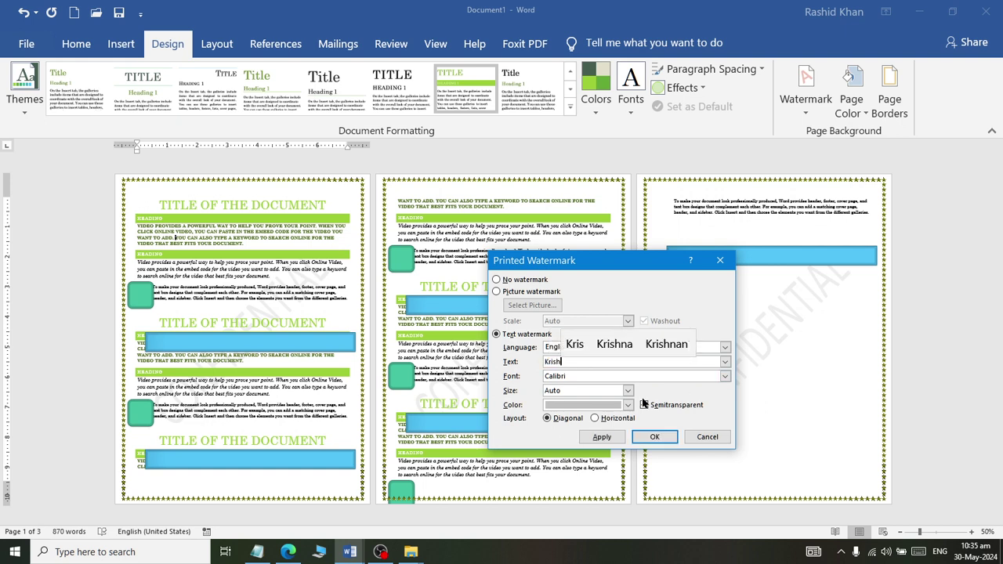
click(627, 405)
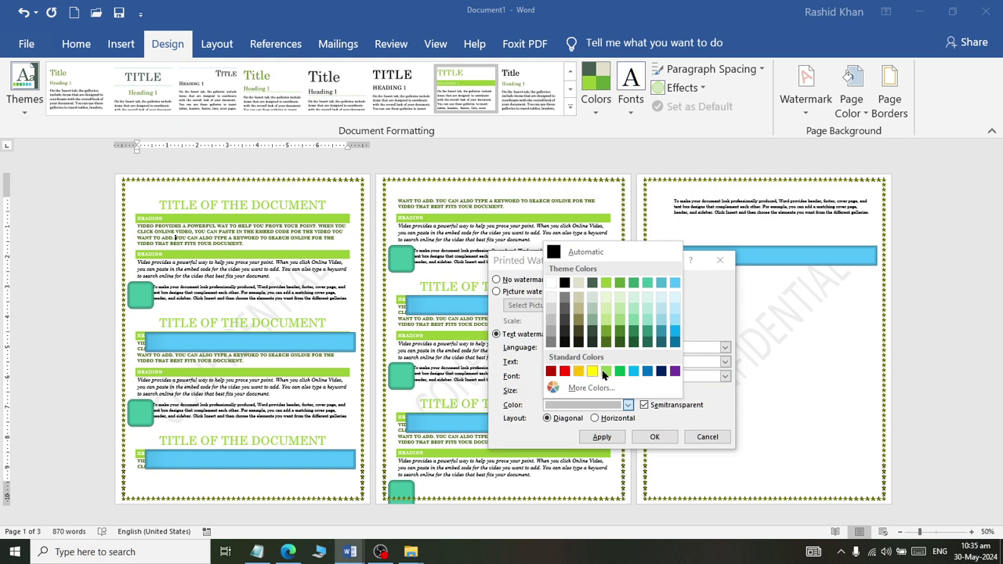
click(566, 297)
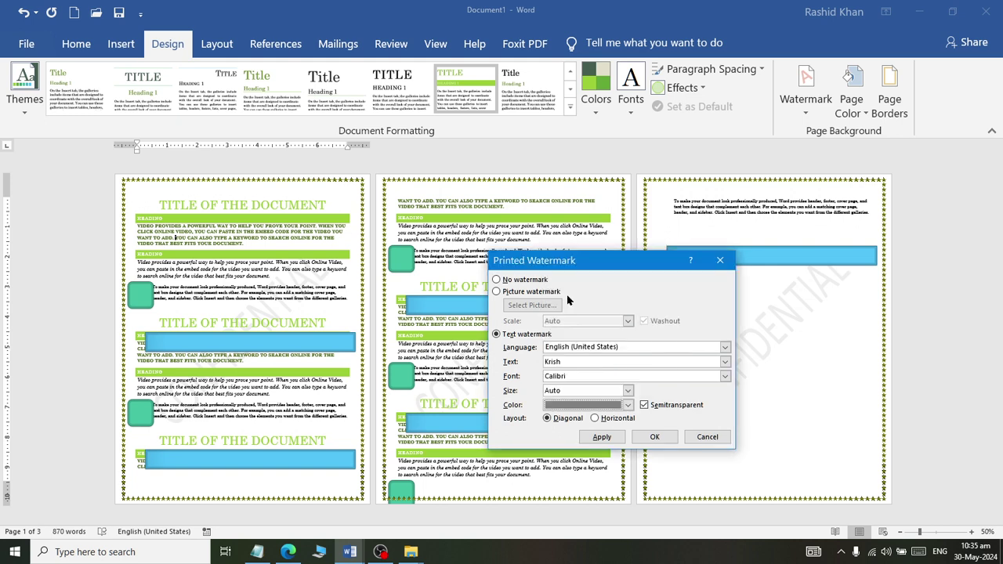
click(601, 437)
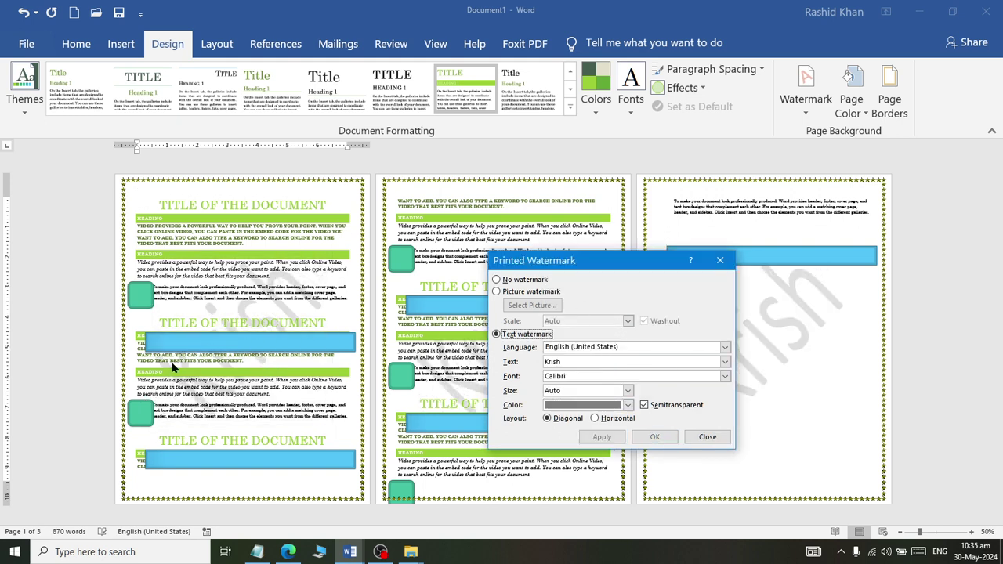
Toggle semitransparency and layout, ending with a semitransparent diagonal watermark
click(650, 407)
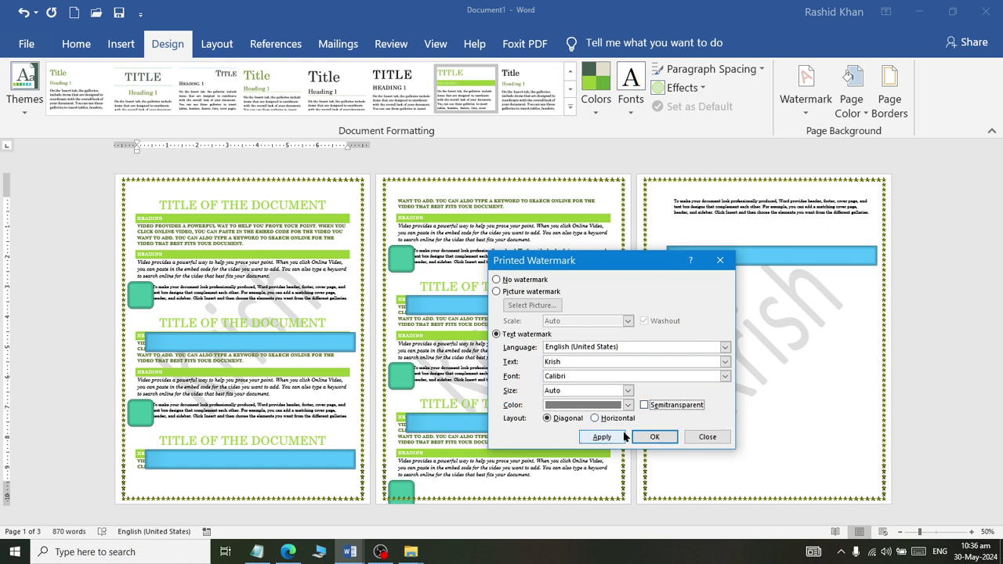
click(601, 436)
click(644, 404)
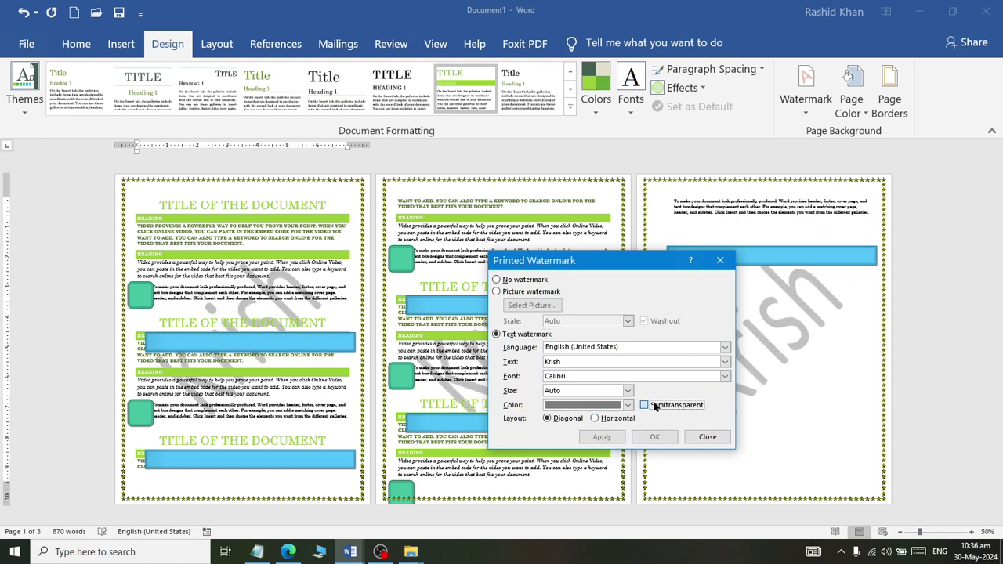
click(602, 436)
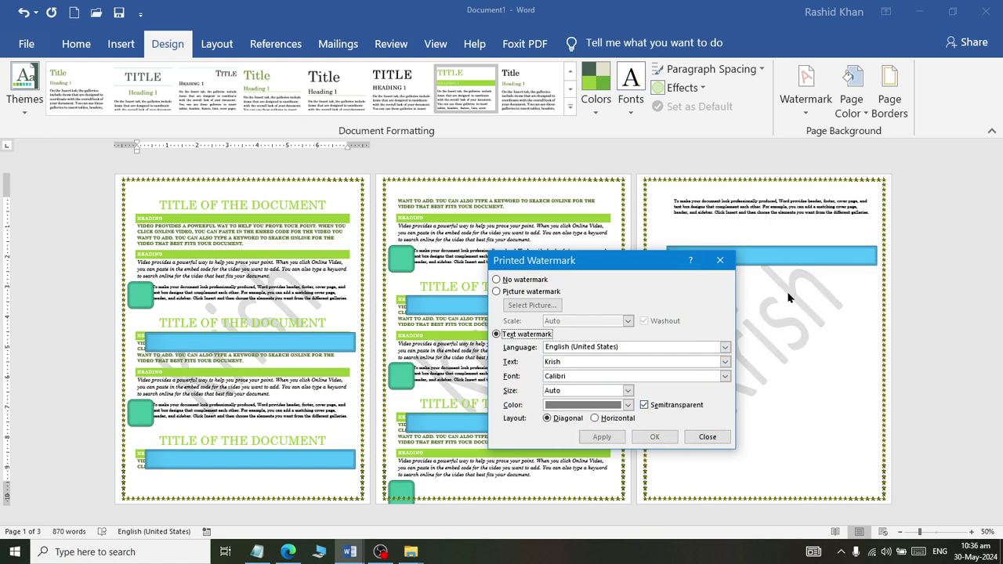
click(595, 418)
click(602, 437)
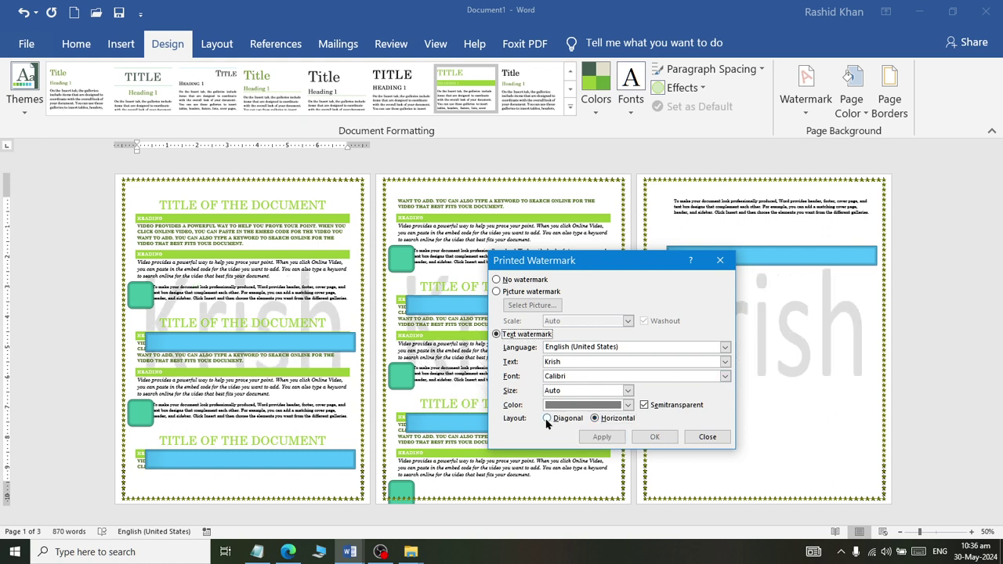
click(547, 418)
click(602, 437)
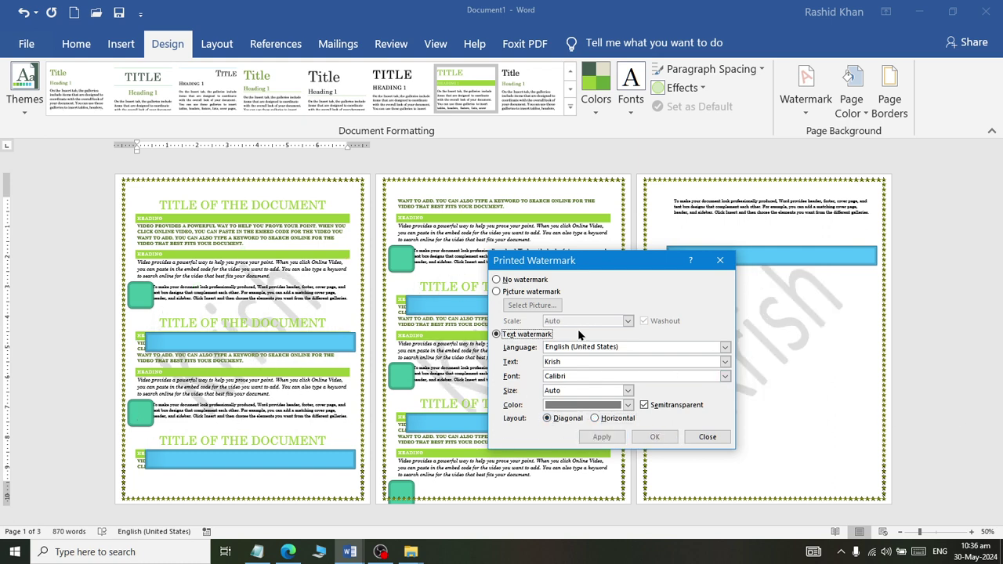
Switch to a picture watermark and browse offline to the Documents\latest folder
click(518, 293)
click(513, 307)
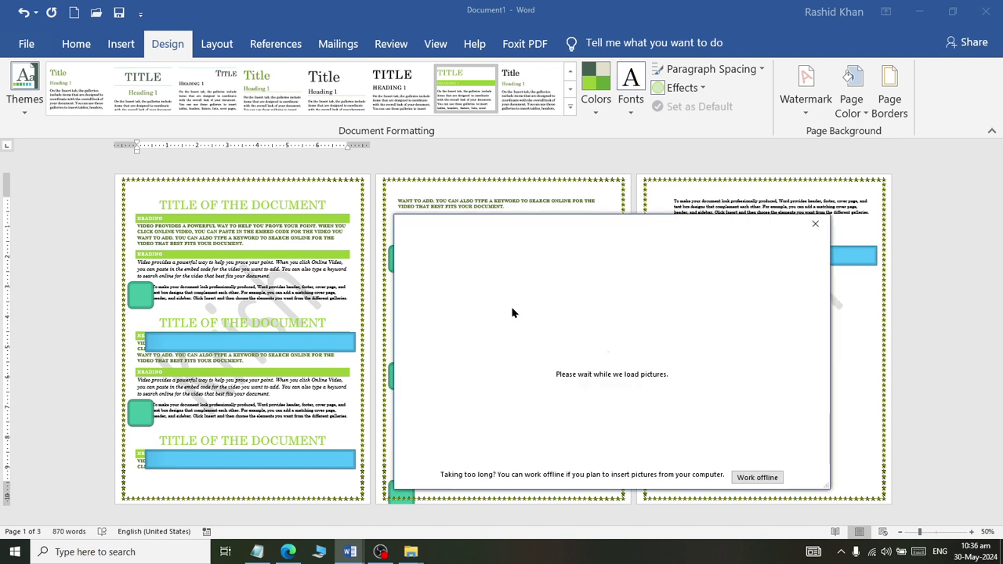
click(757, 477)
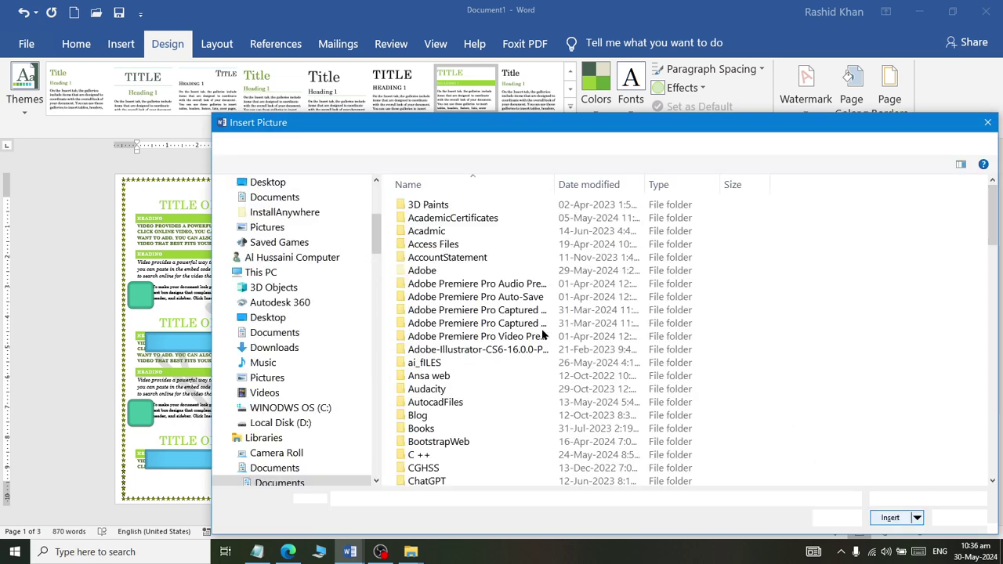
click(296, 199)
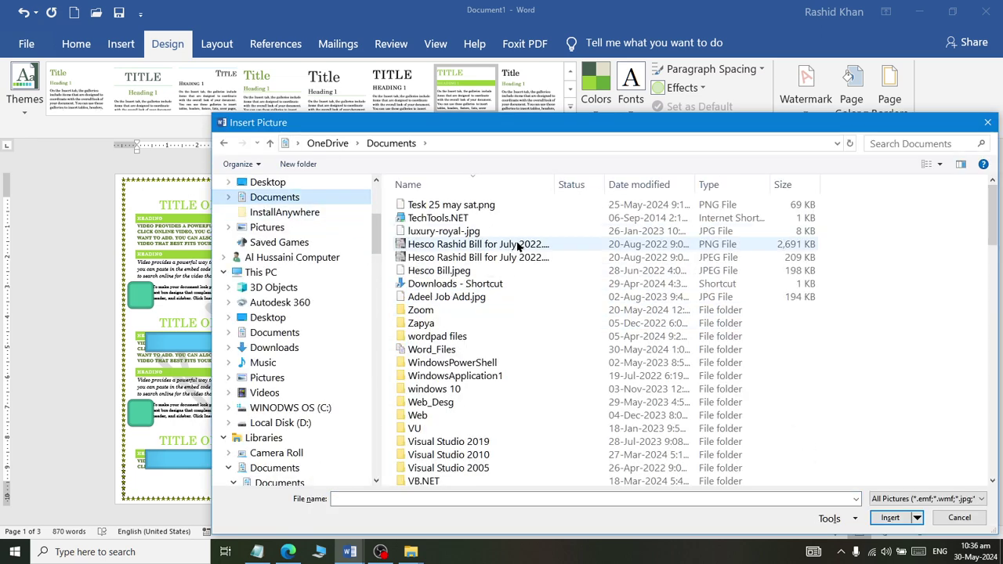
click(517, 245)
text(latest)
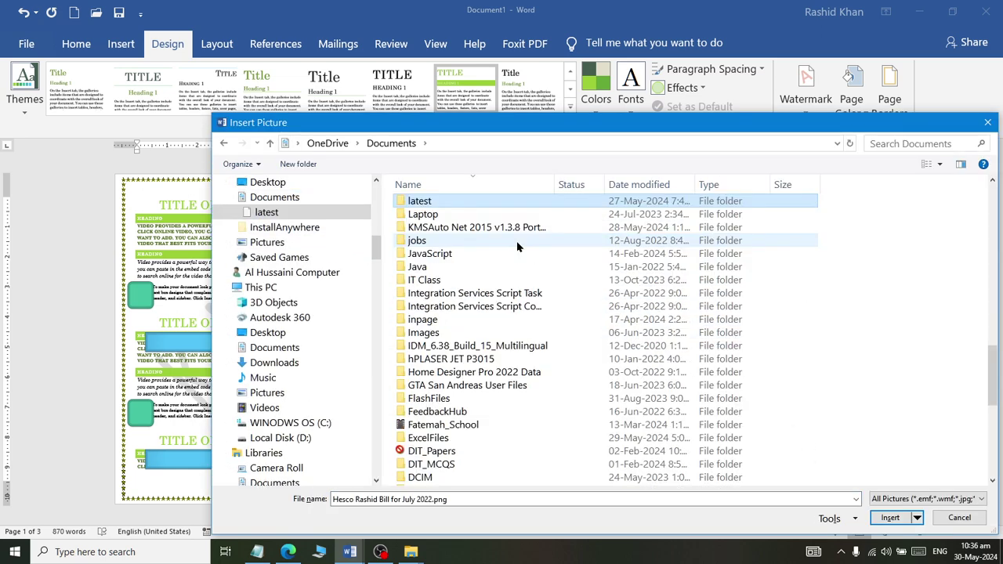
key(Return)
Insert the round logo image as the picture watermark and apply it
scroll(611, 298, down, 2)
scroll(647, 329, down, 3)
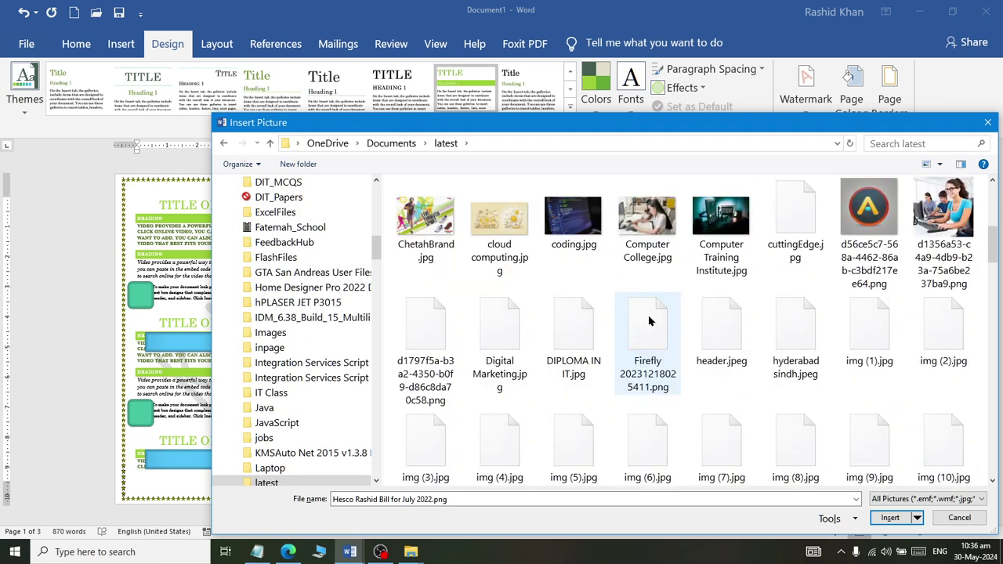
scroll(650, 314, up, 2)
click(797, 268)
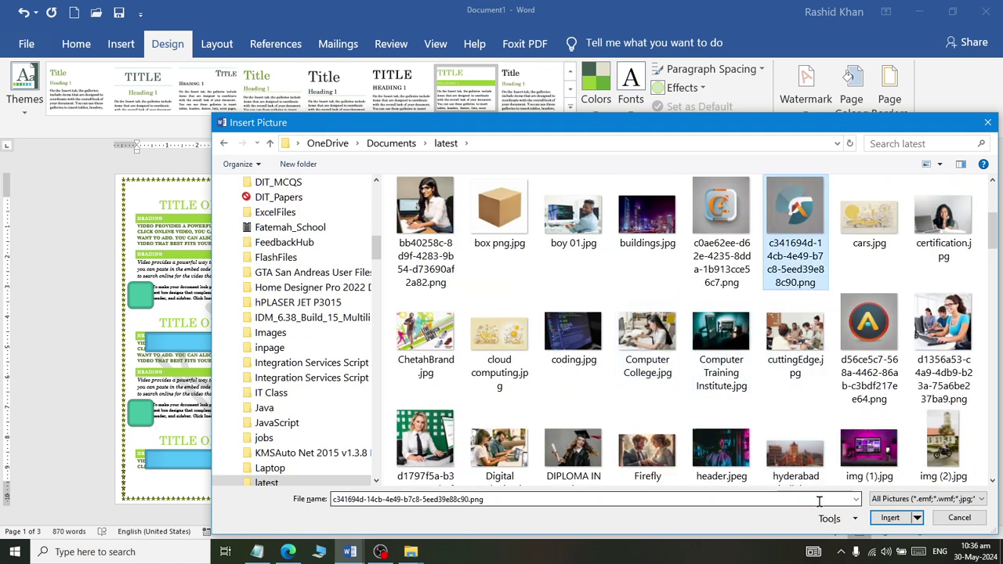
click(888, 517)
click(601, 437)
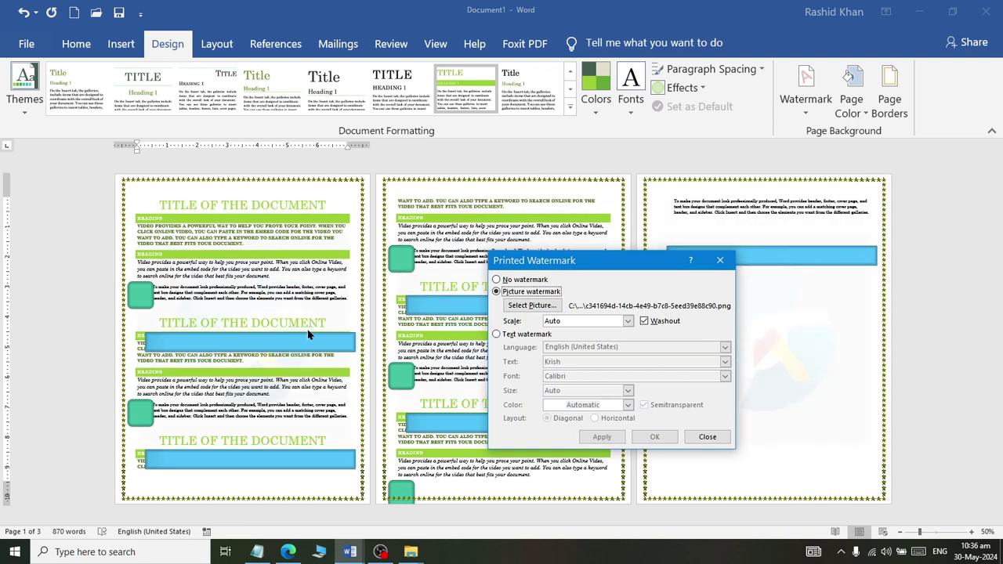
Set the watermark to No watermark, apply it, and close the dialog
click(496, 279)
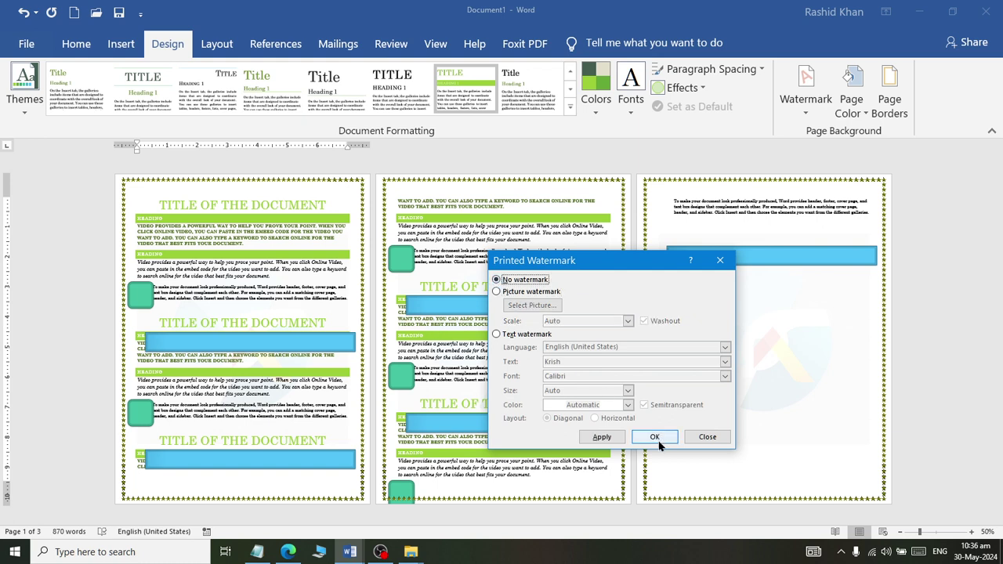
click(601, 437)
click(496, 335)
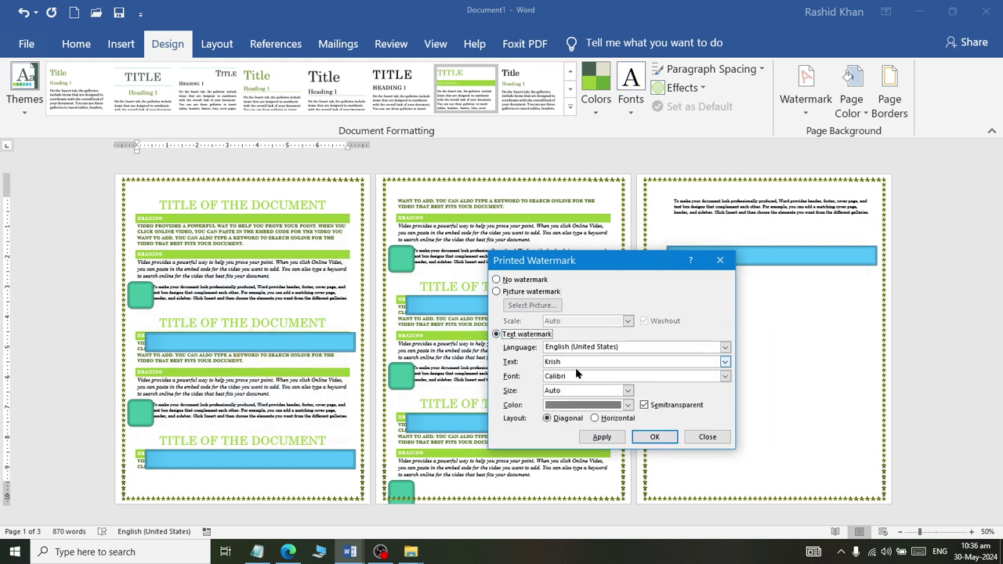
click(516, 293)
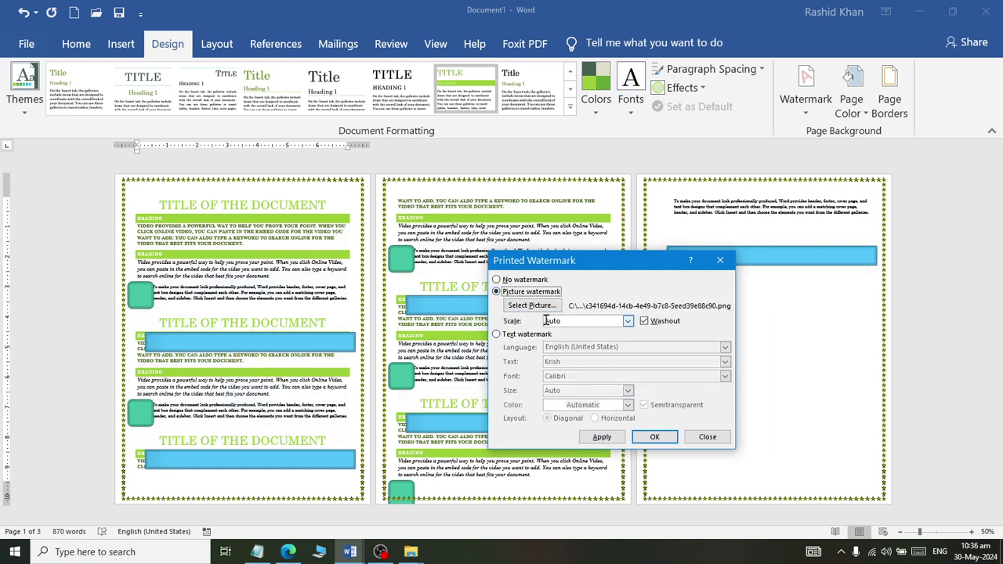
click(526, 281)
click(603, 437)
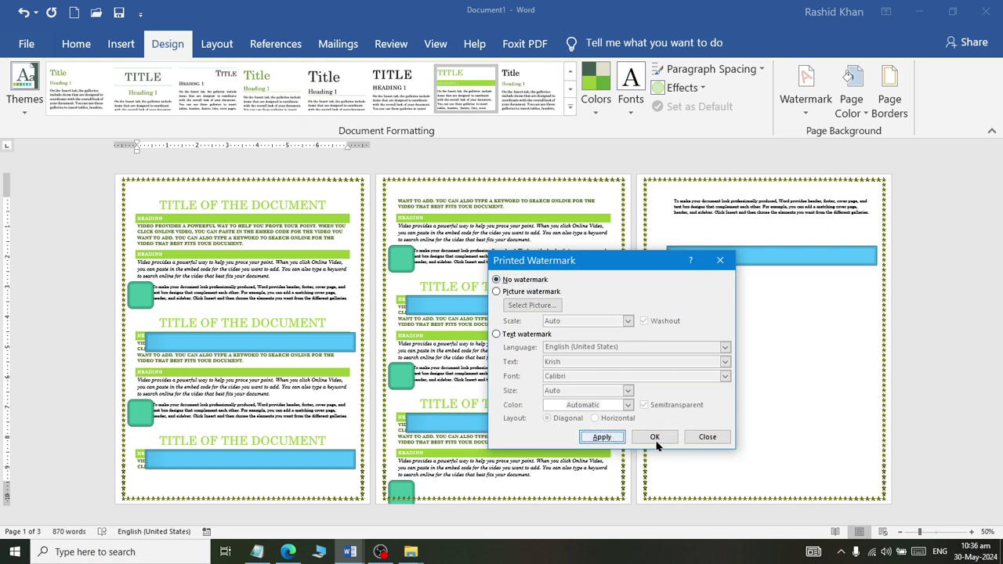
click(706, 437)
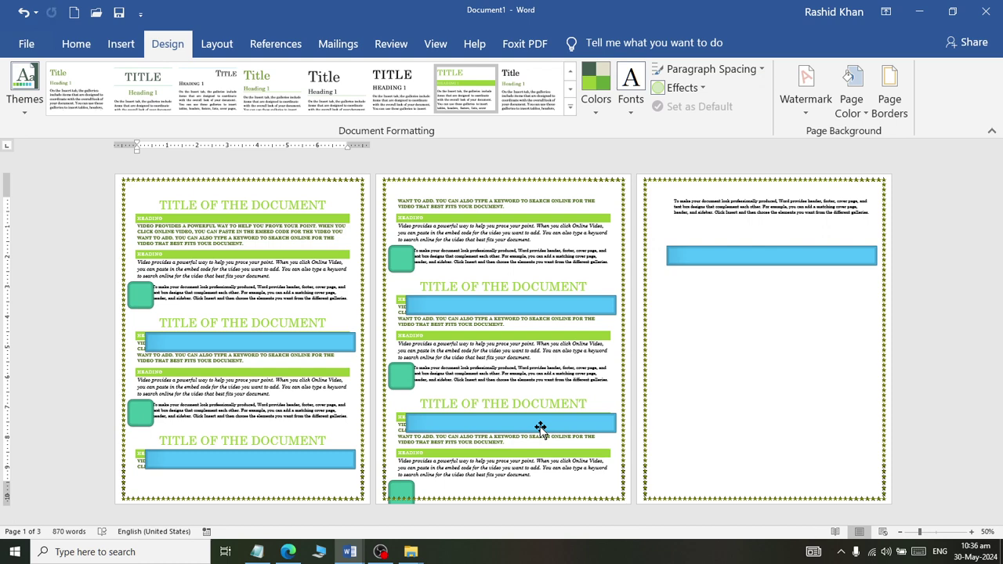
Try a light green page background, then remove it with No Color
click(851, 102)
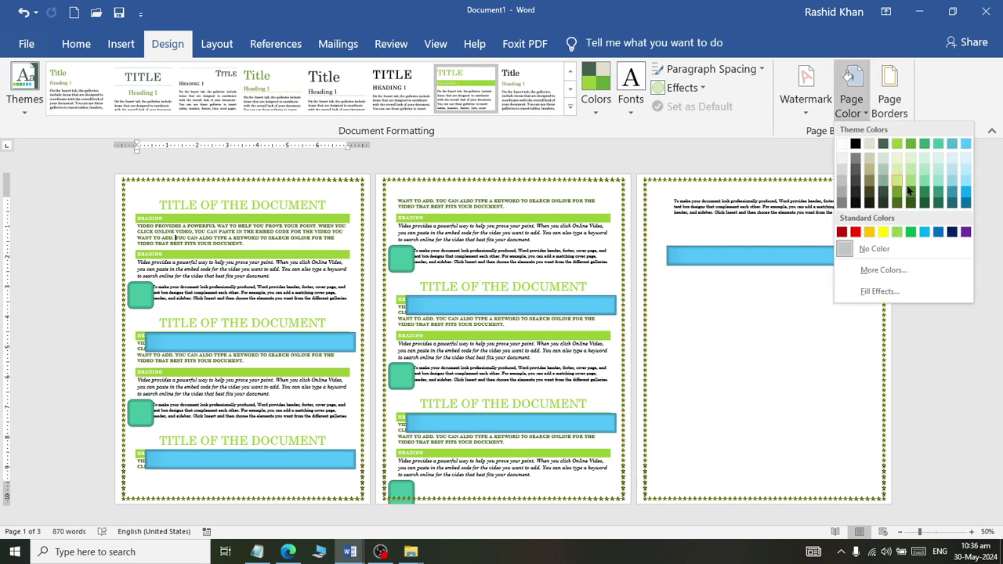
click(896, 235)
click(859, 110)
key(Escape)
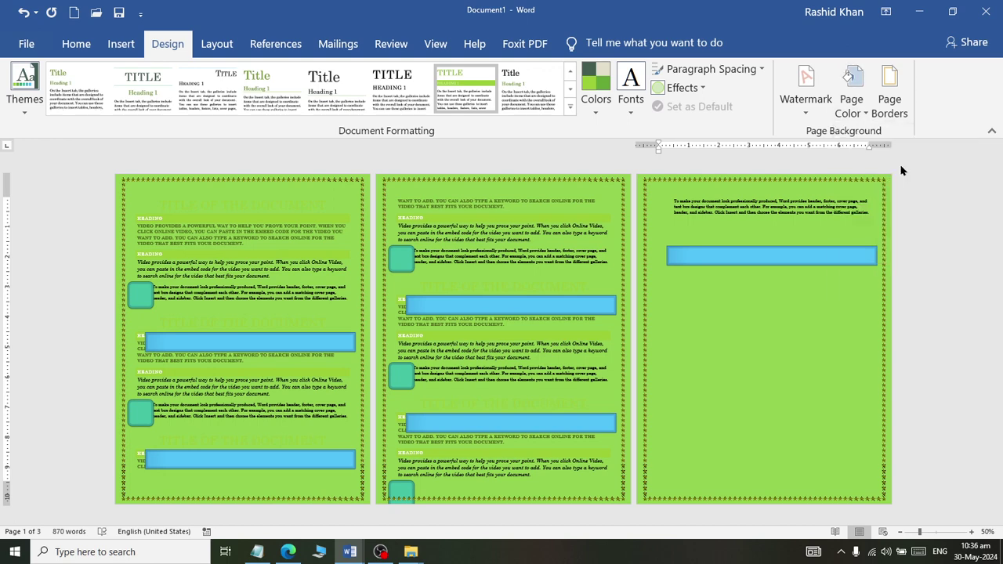
click(850, 101)
key(Escape)
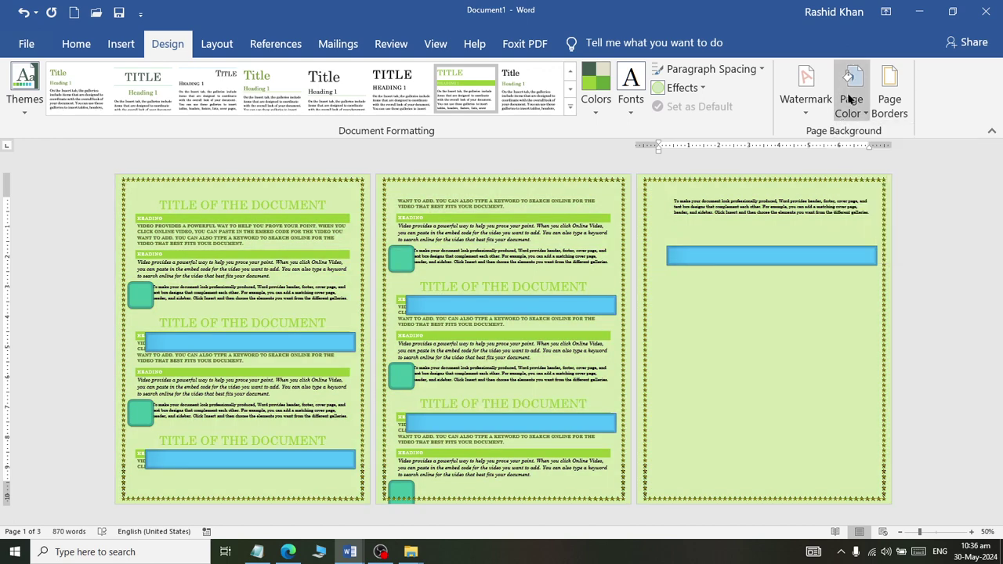
click(850, 97)
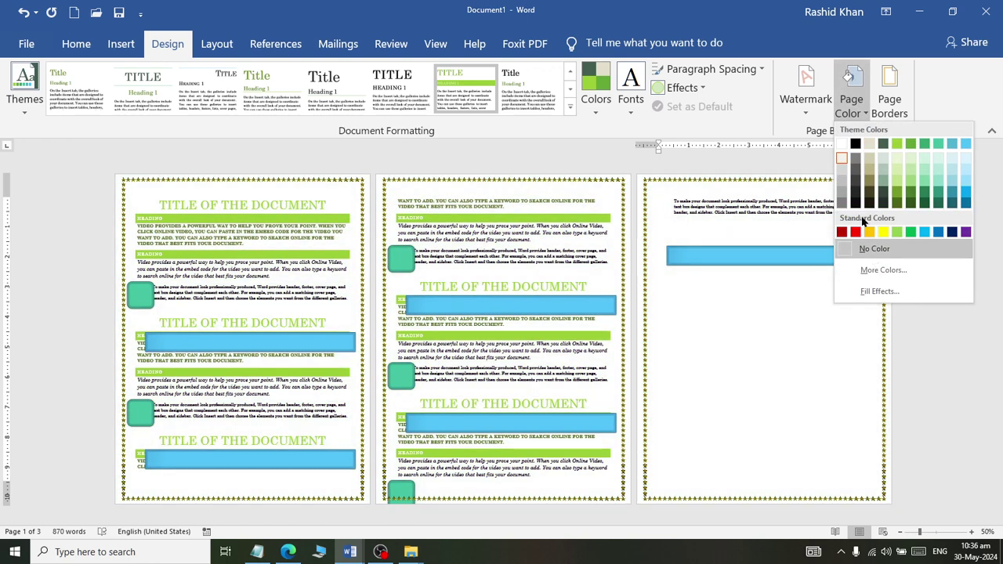
click(870, 248)
Apply a custom purple-blue page colour chosen from More Colors
click(854, 109)
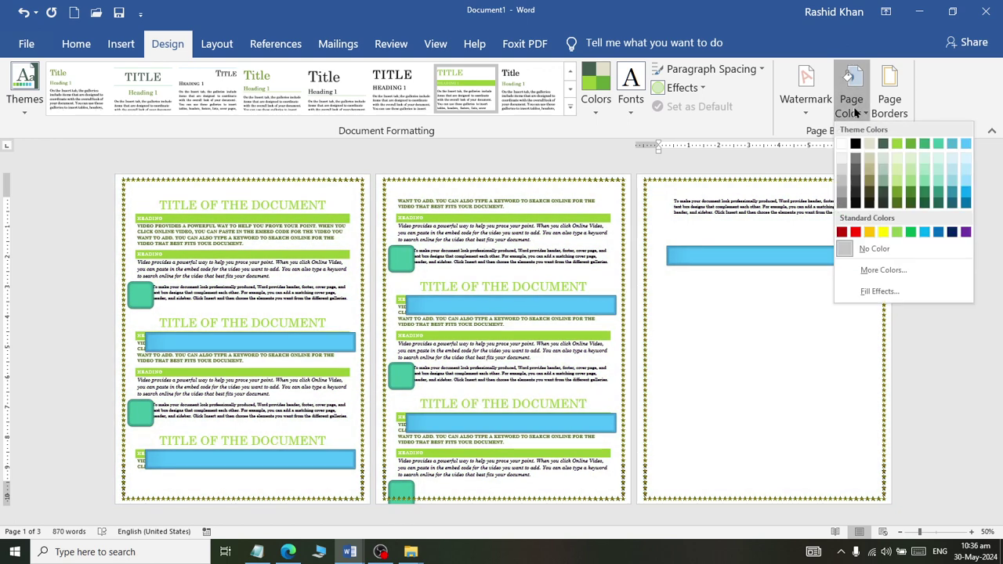
click(879, 272)
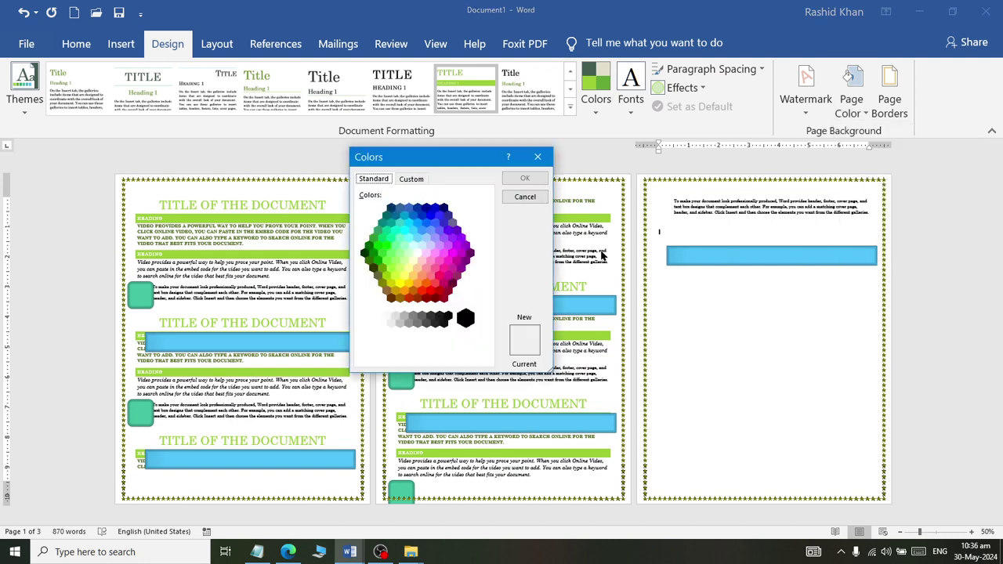
click(448, 242)
click(438, 229)
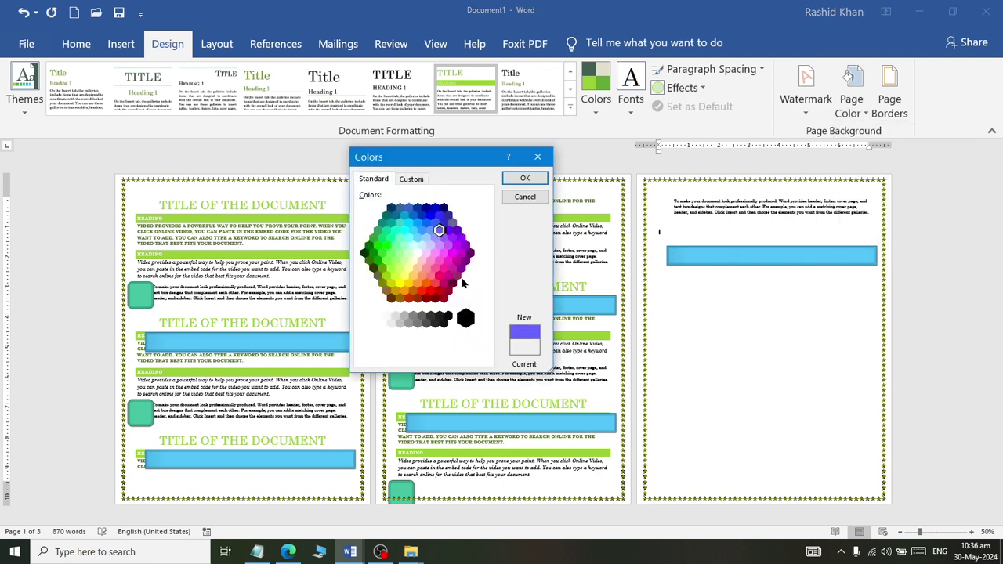
click(522, 178)
Remove the purple background so the pages are white, with Page Color choices showing
click(822, 100)
click(850, 101)
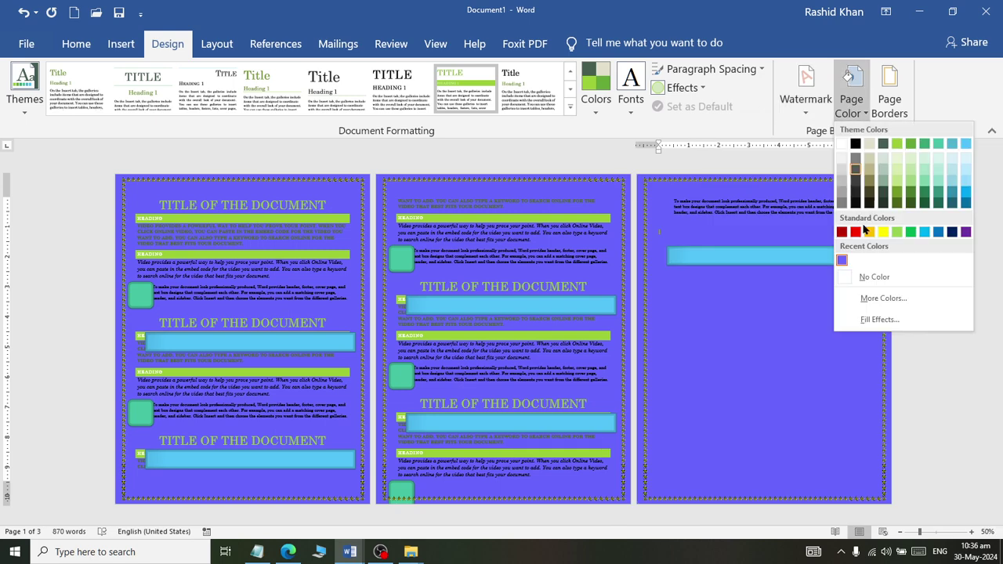
click(862, 277)
click(850, 106)
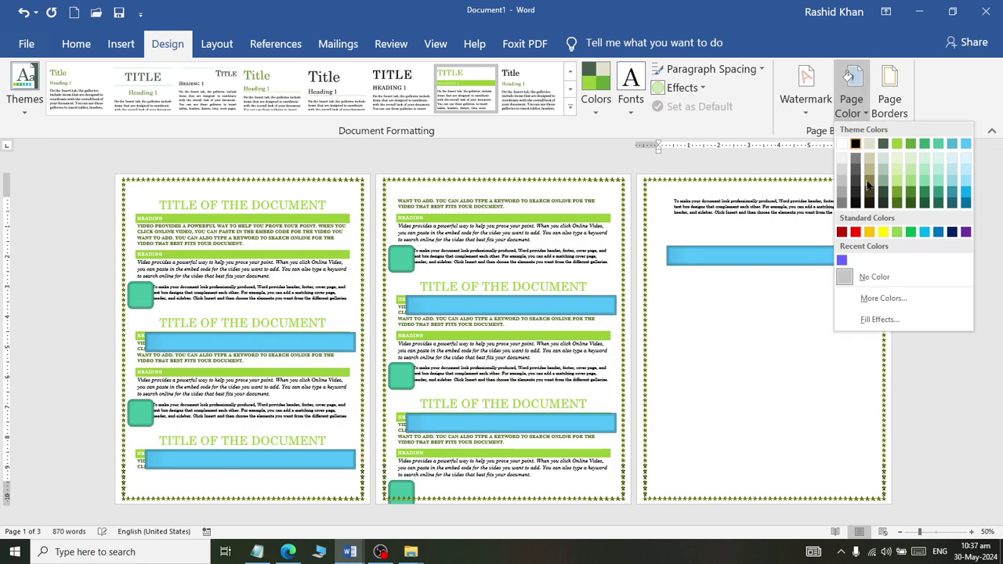
In Fill Effects, choose the Preset gradient colours and pick Rainbow
click(872, 317)
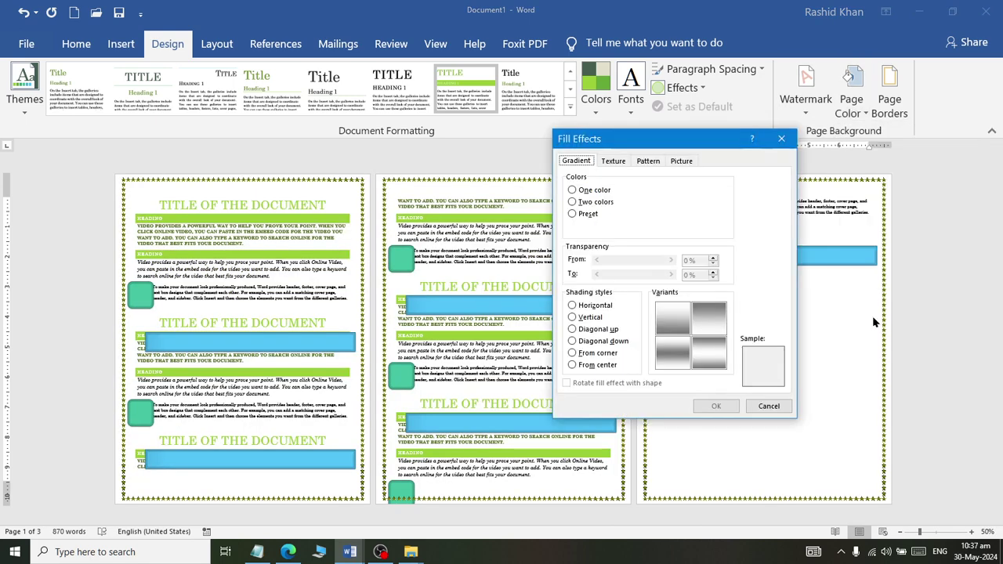
click(593, 191)
click(597, 202)
click(597, 214)
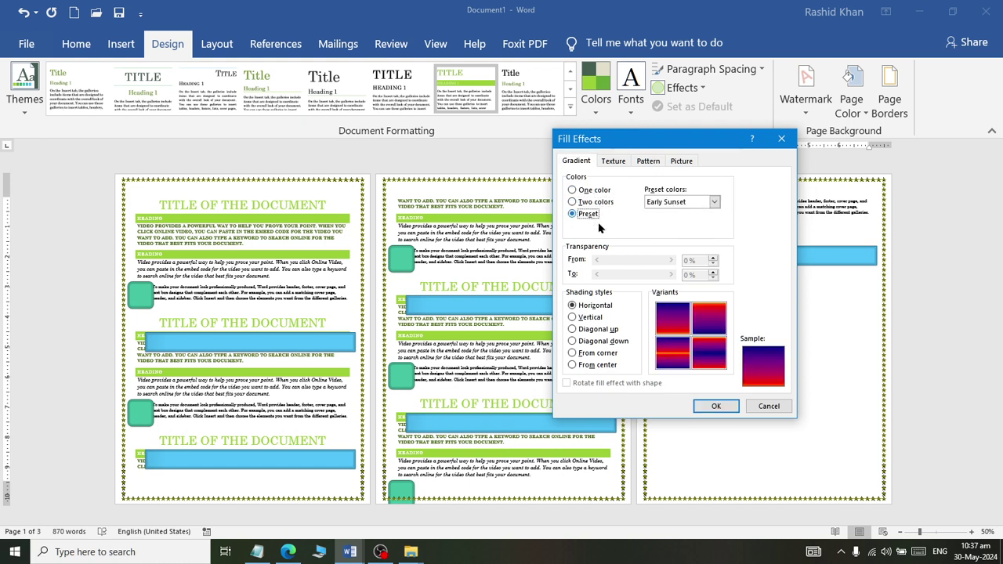
click(713, 202)
click(681, 259)
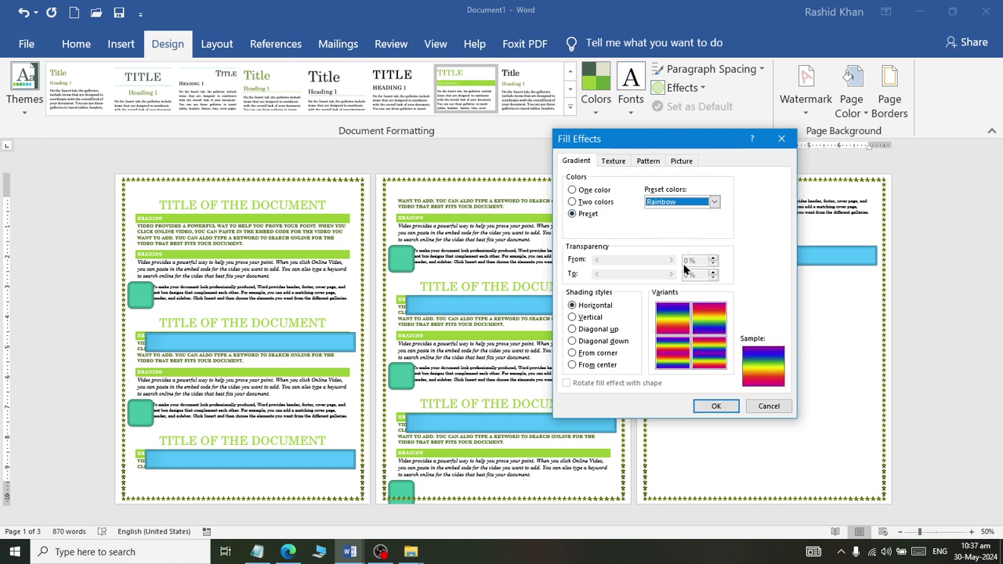
Shade the Rainbow gradient Diagonal up, apply it to all pages, and reopen Fill Effects
click(591, 365)
click(586, 354)
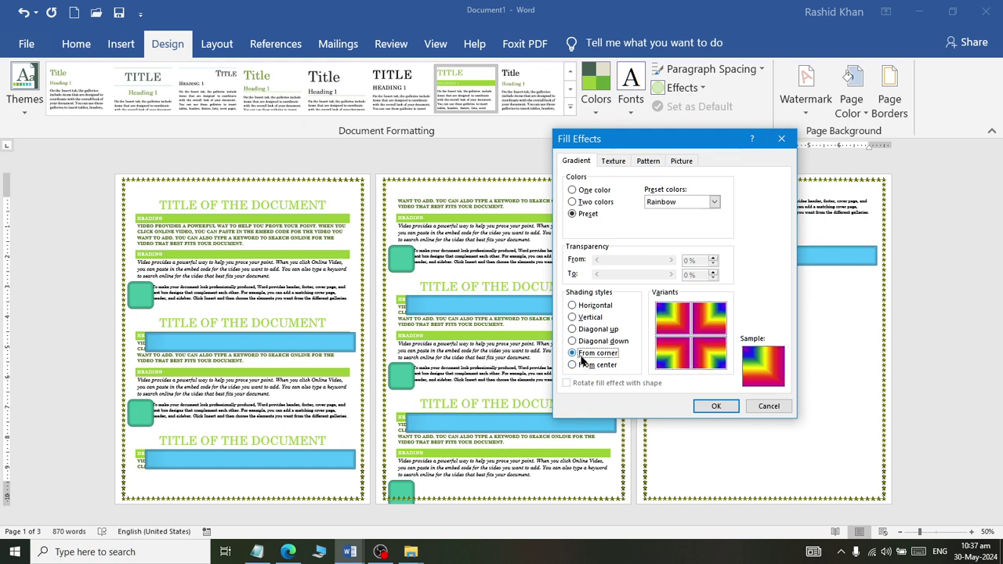
click(586, 342)
click(584, 330)
click(585, 304)
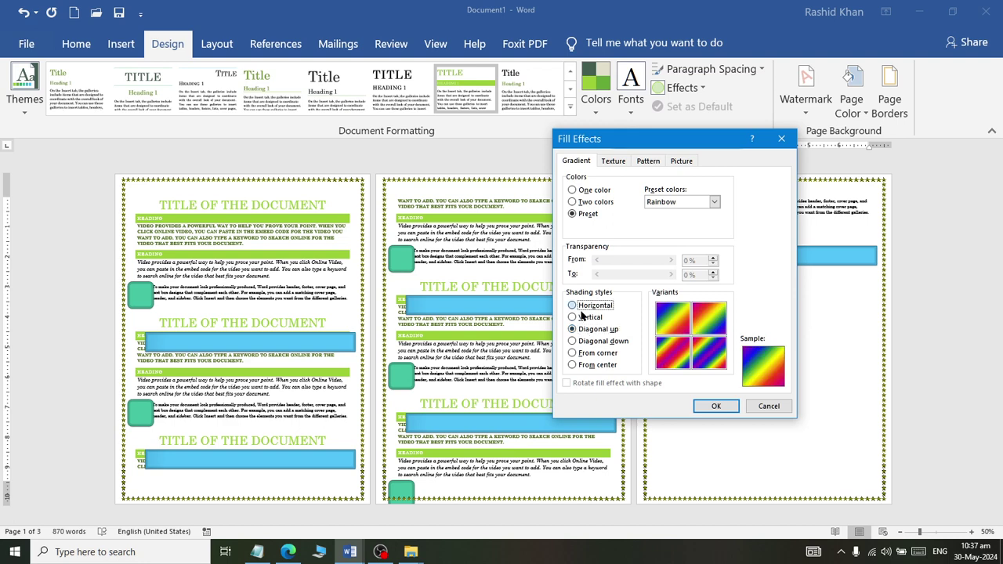
click(586, 317)
click(587, 329)
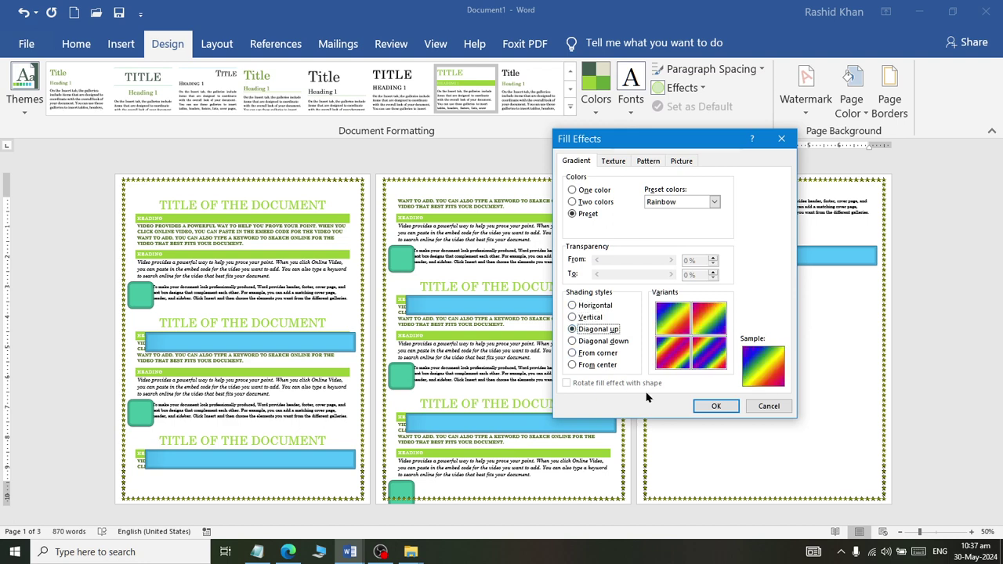
click(709, 406)
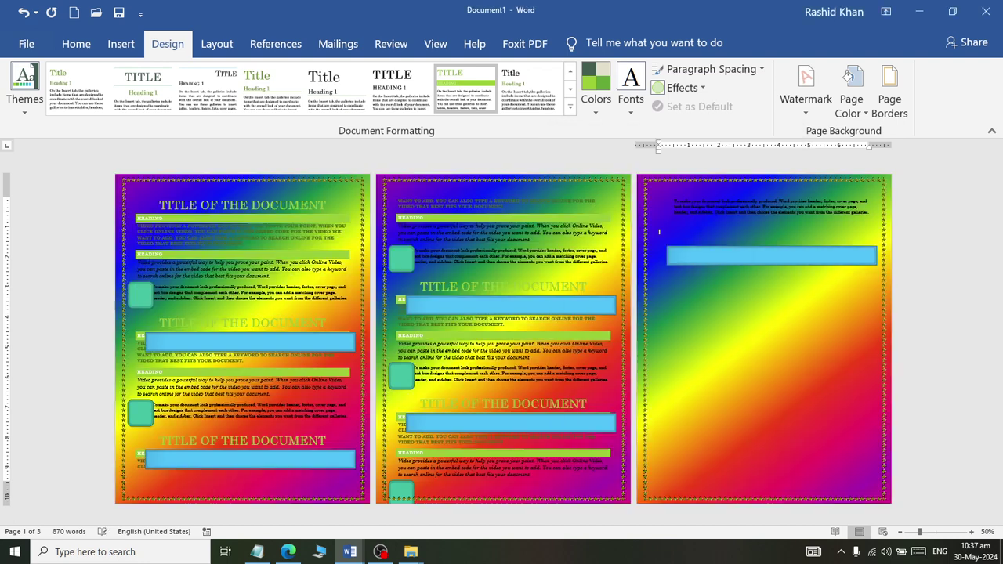
click(851, 110)
click(870, 315)
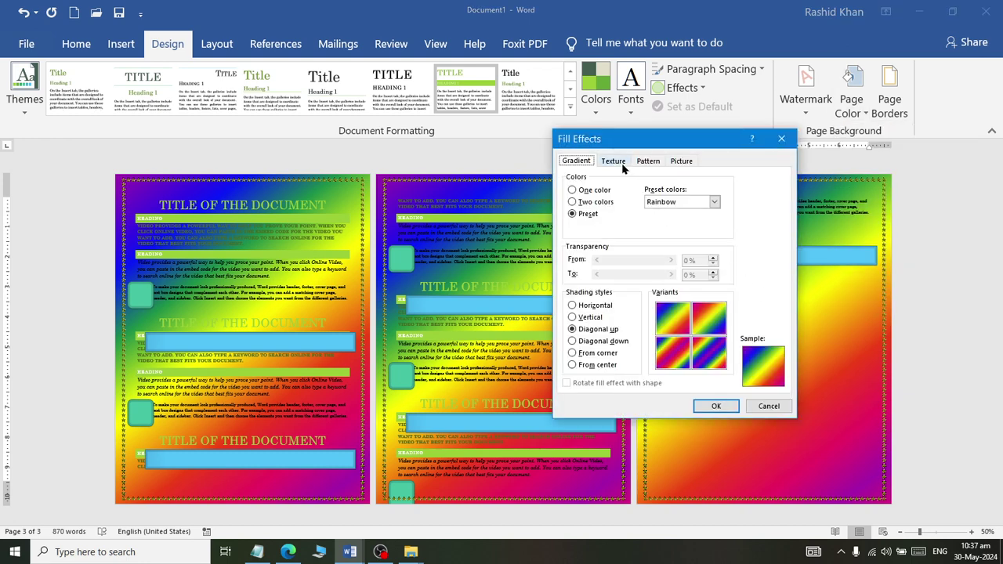
Apply the Oak wood texture as the page background
click(621, 163)
click(728, 247)
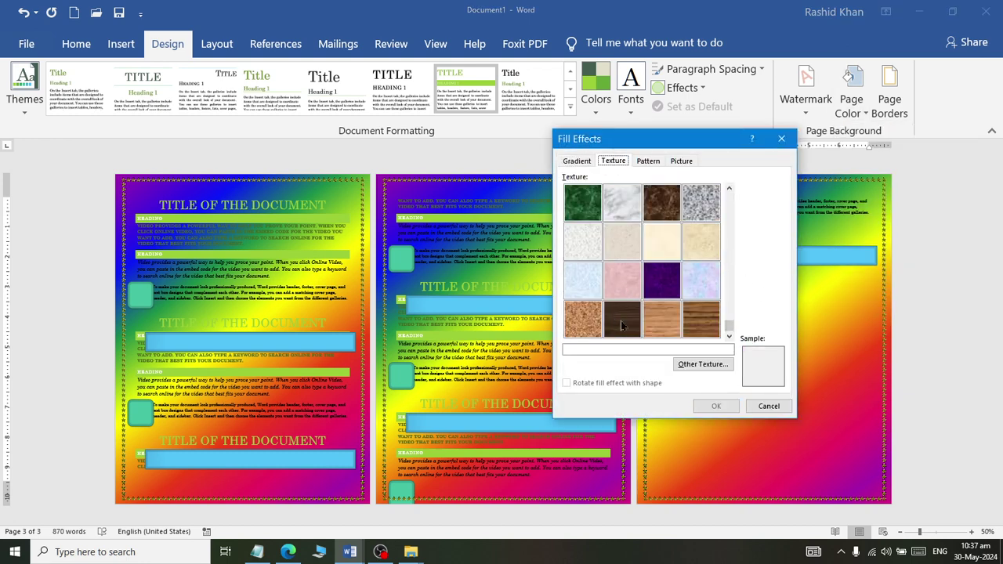
click(661, 318)
click(715, 406)
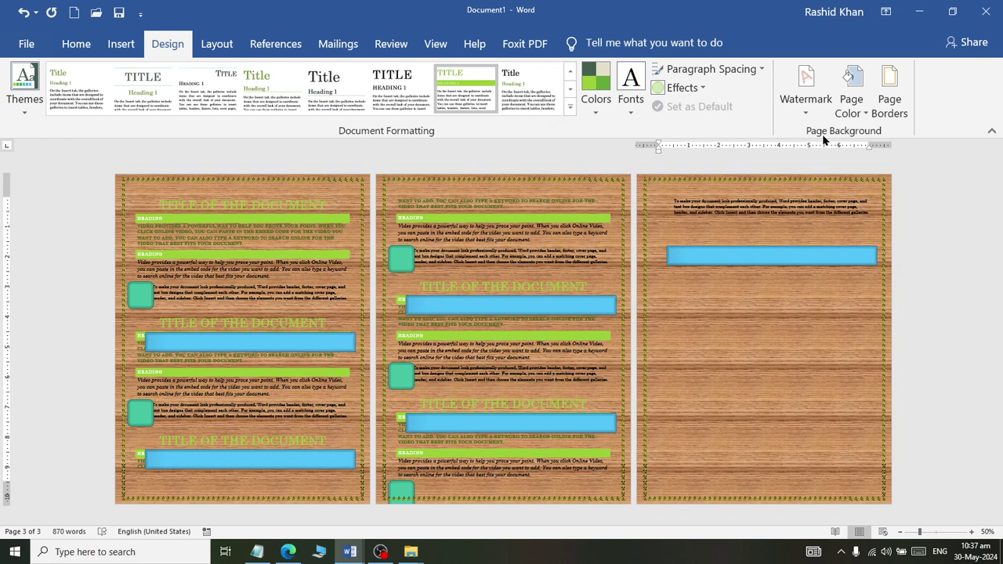
Replace the oak texture with the Diagonal stripes: Wide downward pattern
click(851, 98)
click(882, 318)
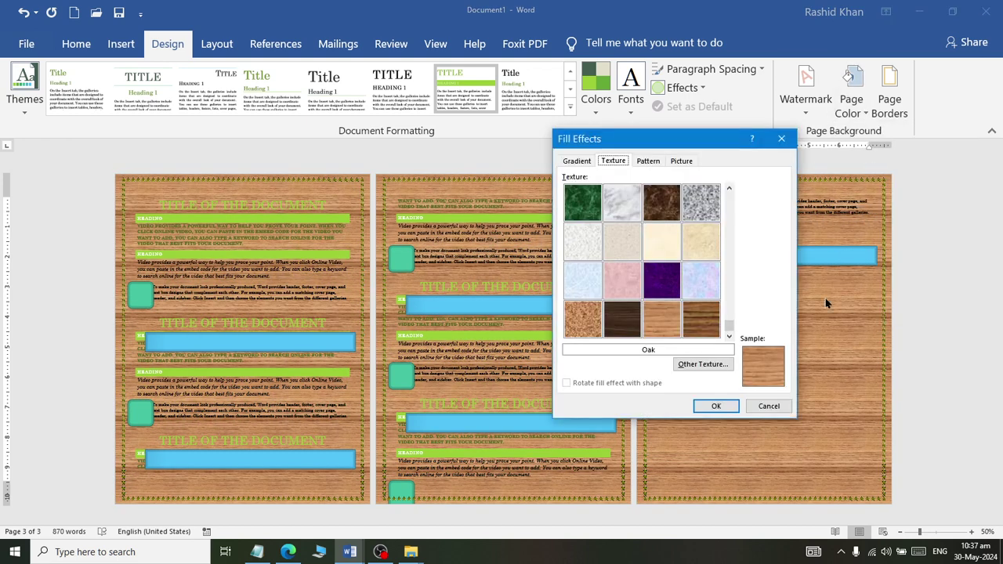
click(659, 163)
click(641, 237)
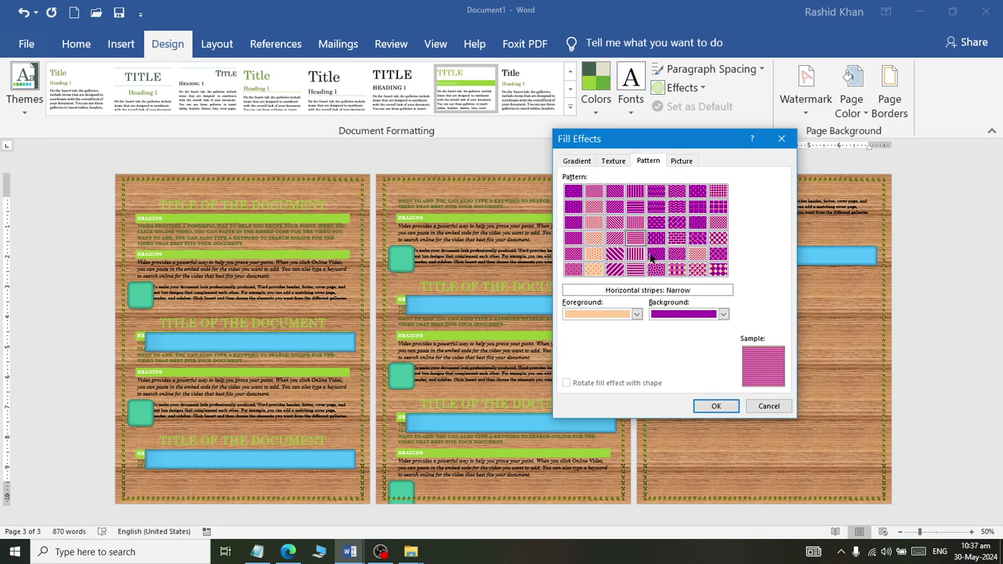
click(614, 254)
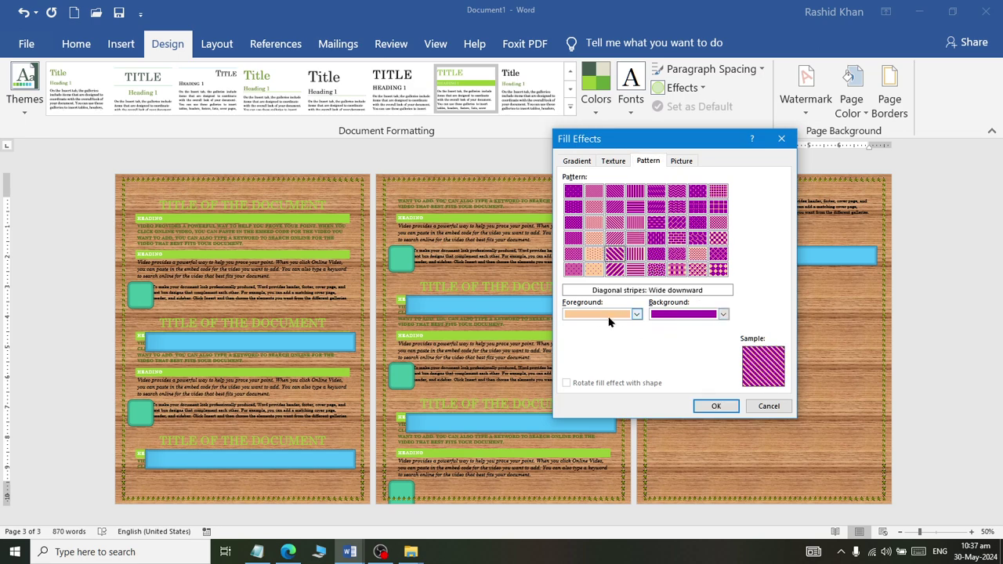
click(715, 406)
Bring Fill Effects back up on its Picture options
click(850, 98)
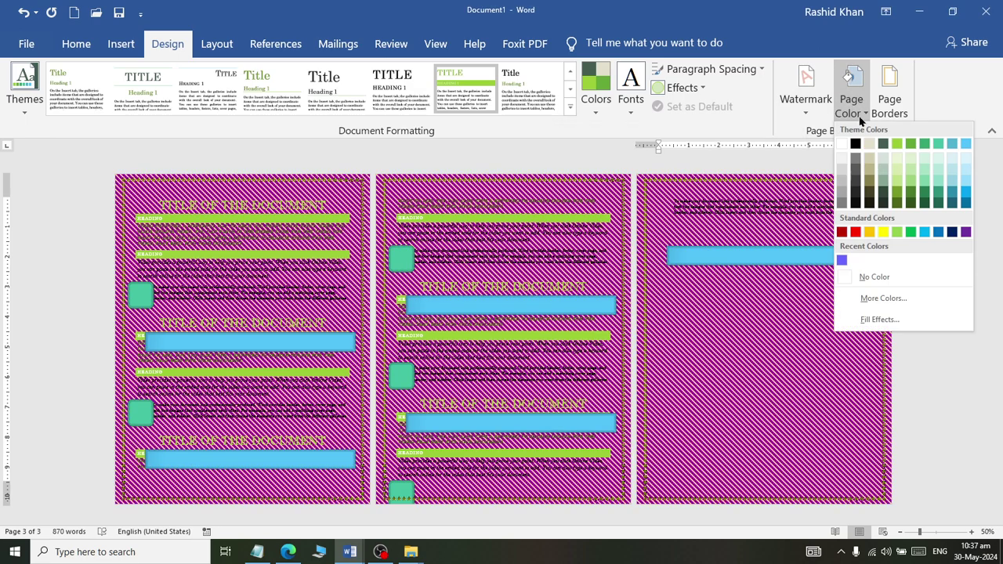
click(879, 318)
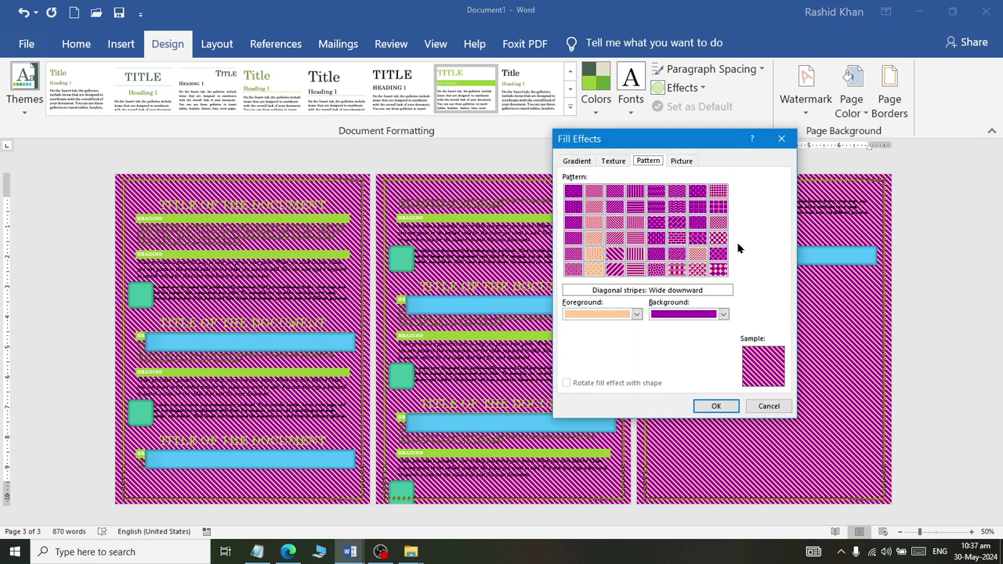
click(678, 162)
Set buildings.jpg, the night-city photo from file, as every page's background picture
click(705, 311)
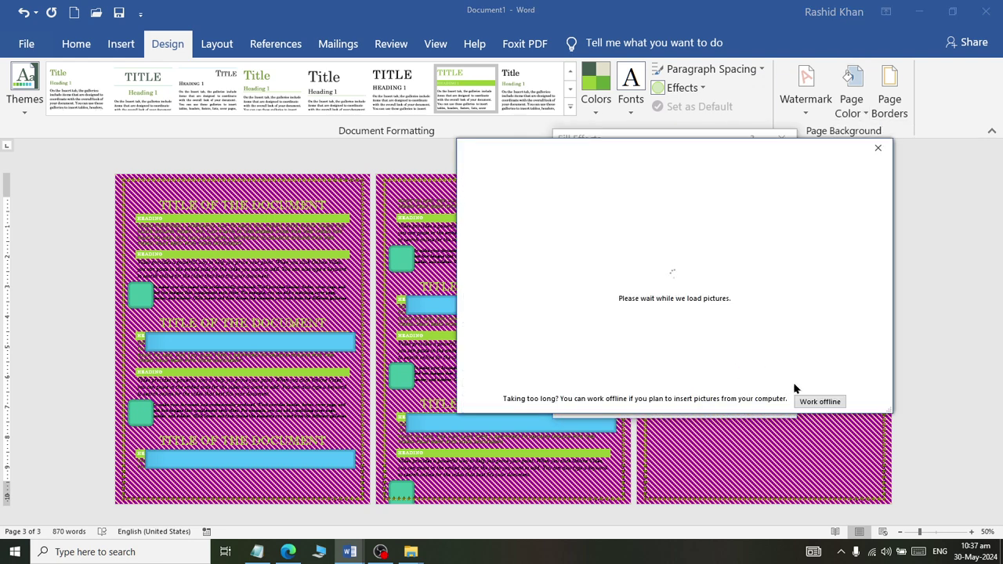
click(572, 217)
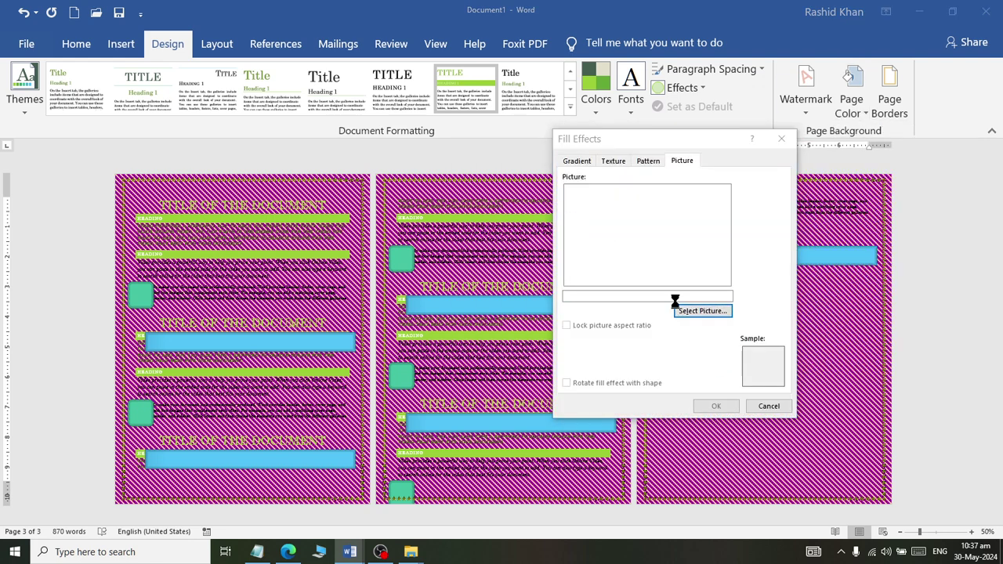
scroll(938, 356, down, 5)
scroll(937, 356, down, 3)
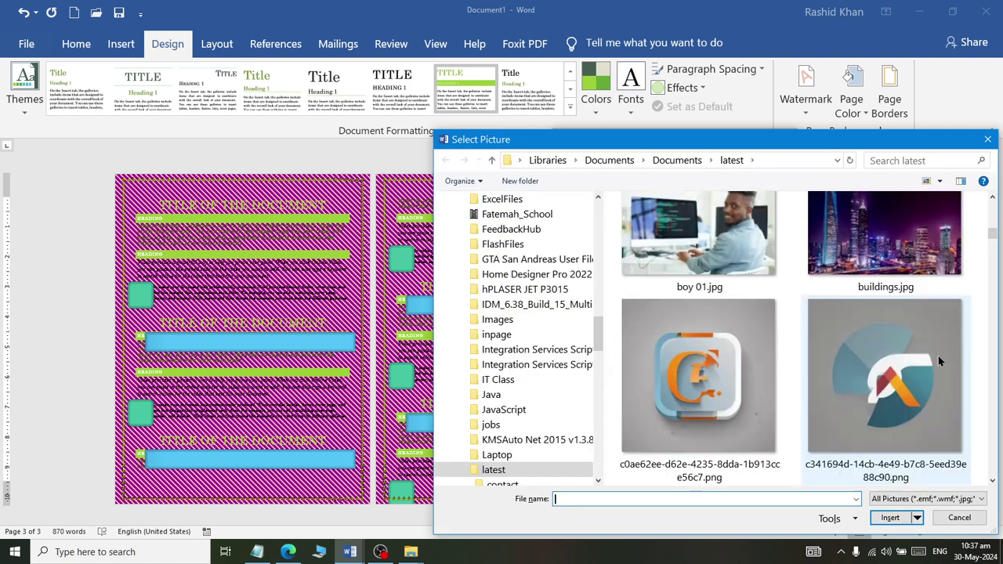
scroll(938, 356, down, 1)
scroll(940, 361, up, 4)
scroll(940, 361, down, 1)
scroll(940, 361, down, 3)
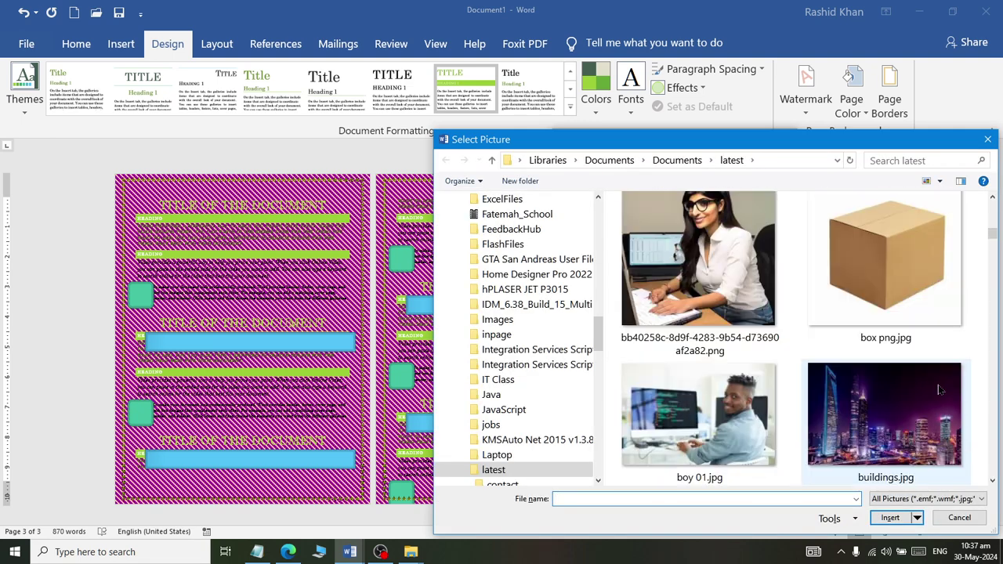
double_click(938, 376)
click(716, 406)
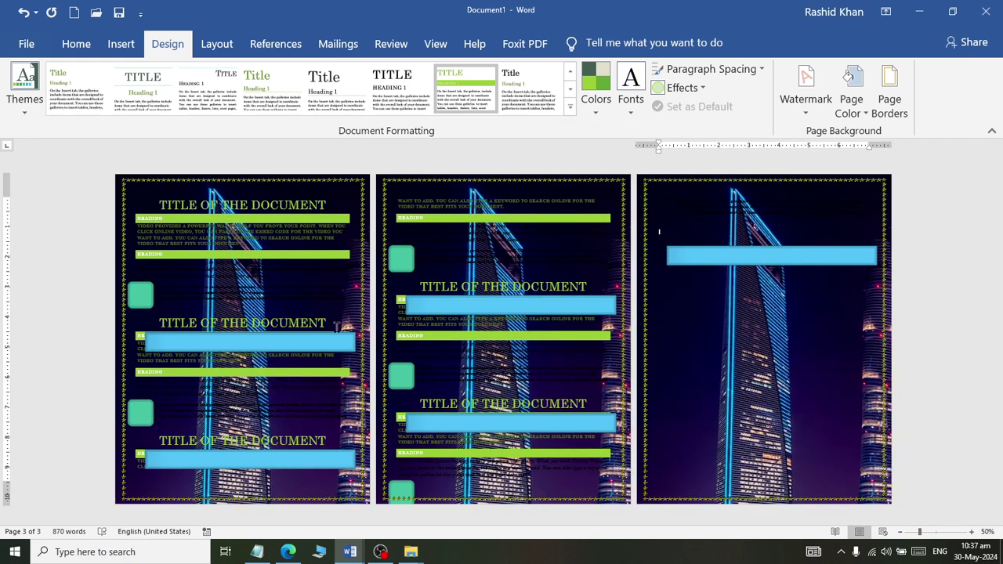
ctrl+scroll(337, 325, up, 7)
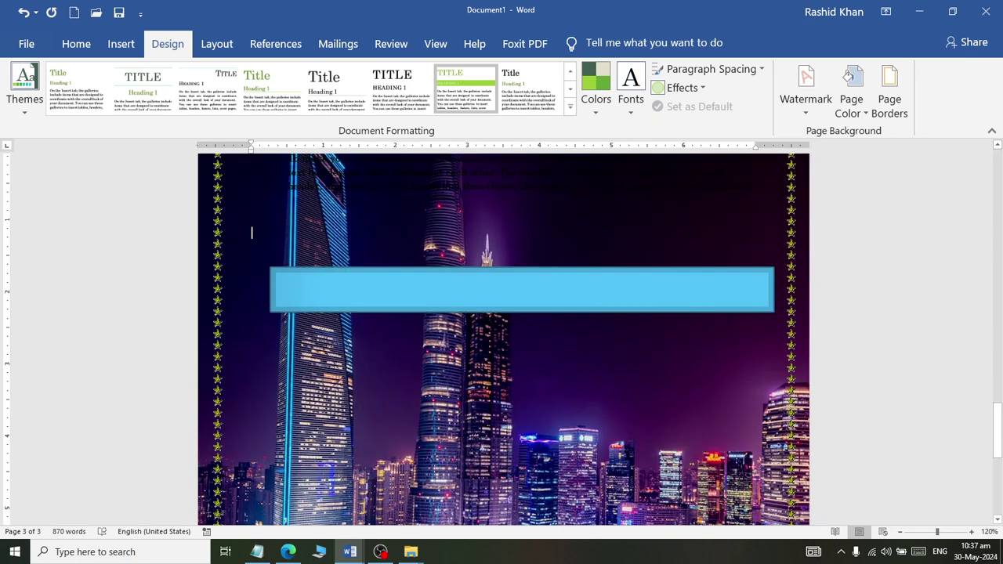
Clear the night-city picture background, leaving white pages with the star border
ctrl+scroll(337, 325, down, 2)
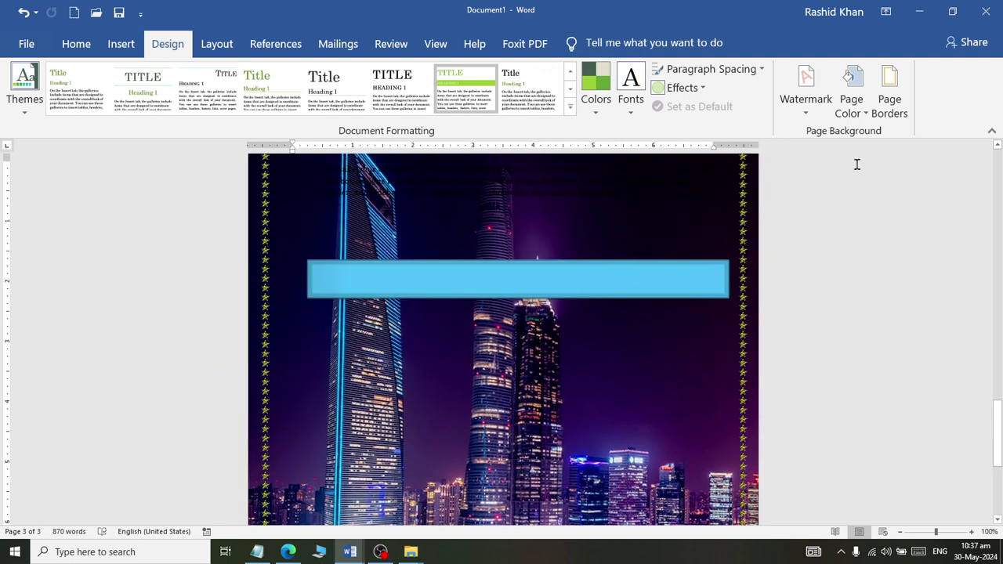
click(859, 116)
key(Escape)
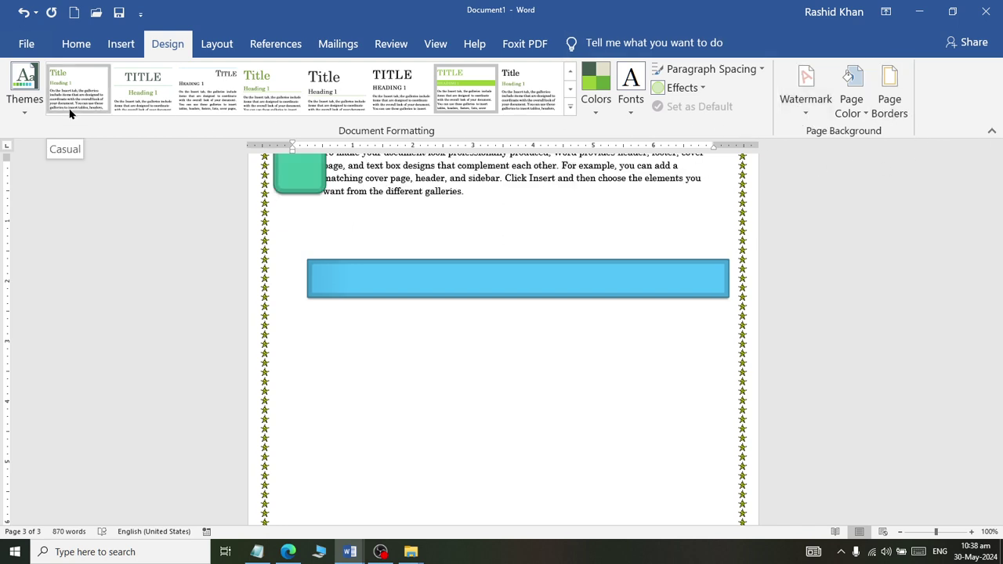
click(76, 44)
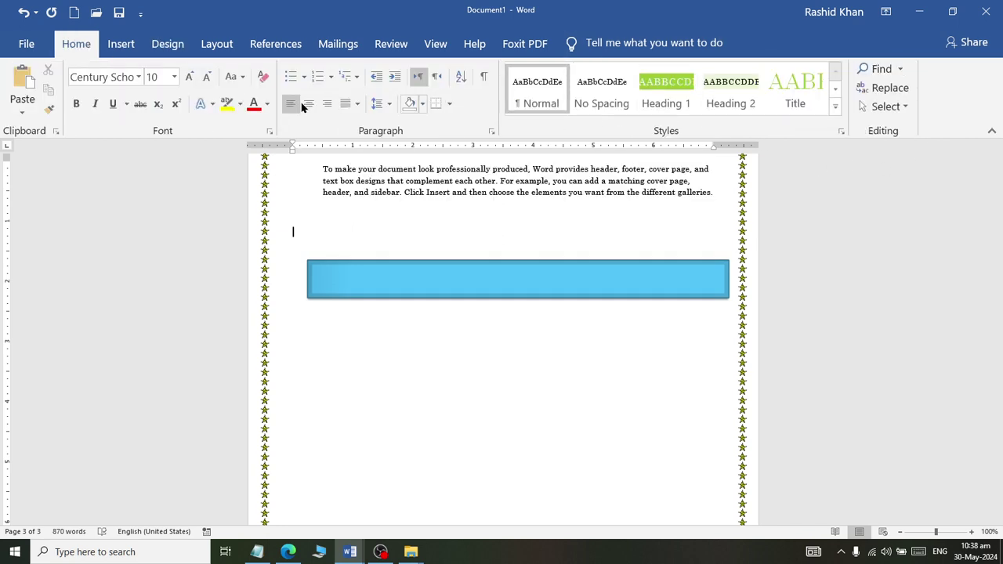
click(168, 44)
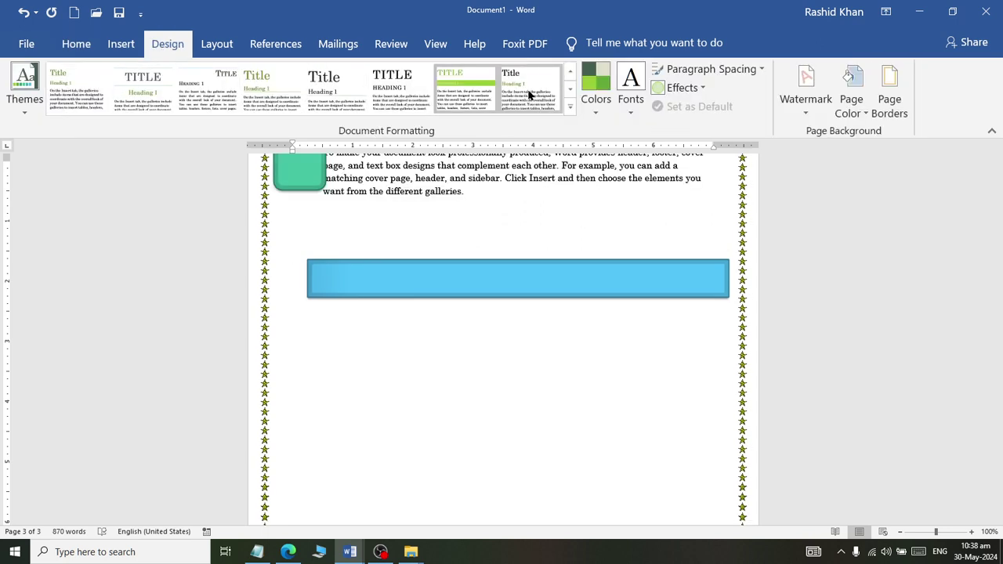